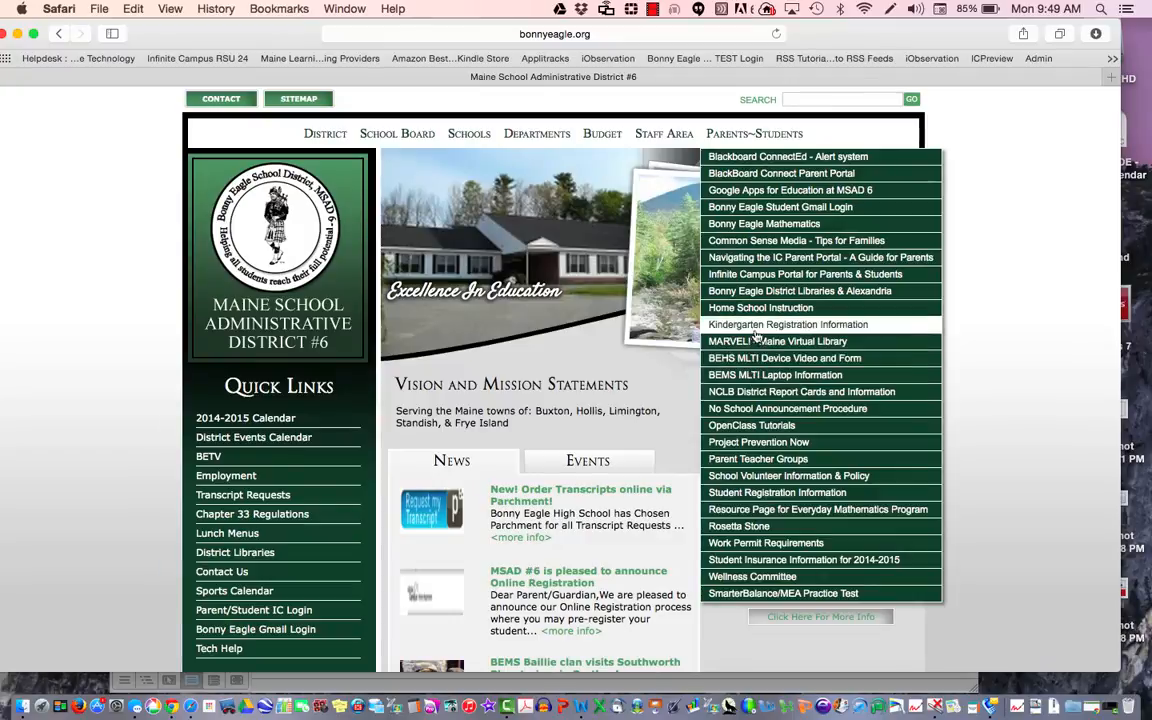
Step: Go to Student Registration Information and open the online pre-registration form
click(757, 326)
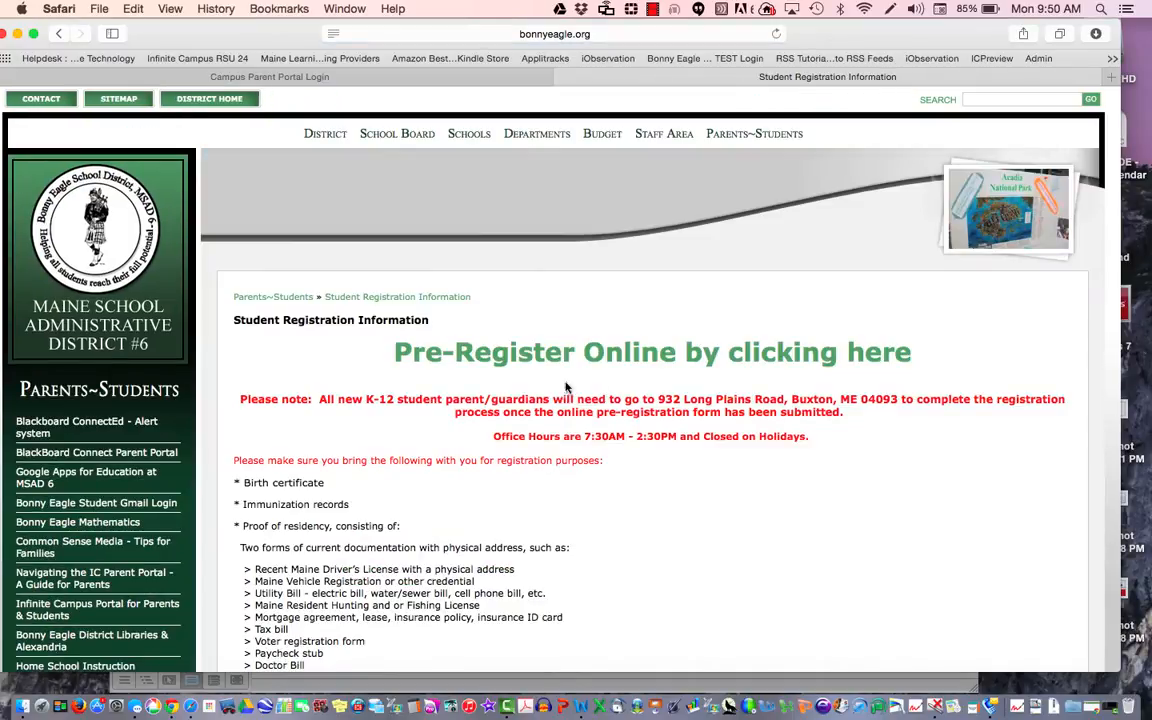
click(547, 362)
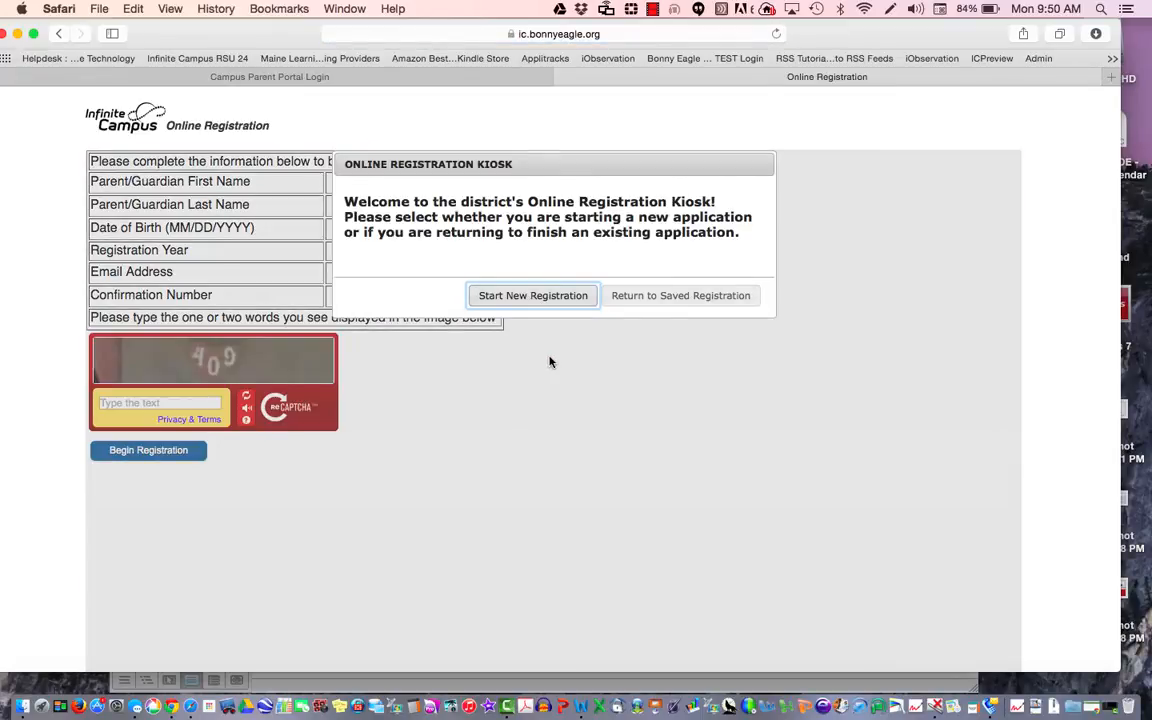
Step: Start a new registration with the parent's first name, last name and birth date 05/24/1980
click(512, 298)
click(391, 183)
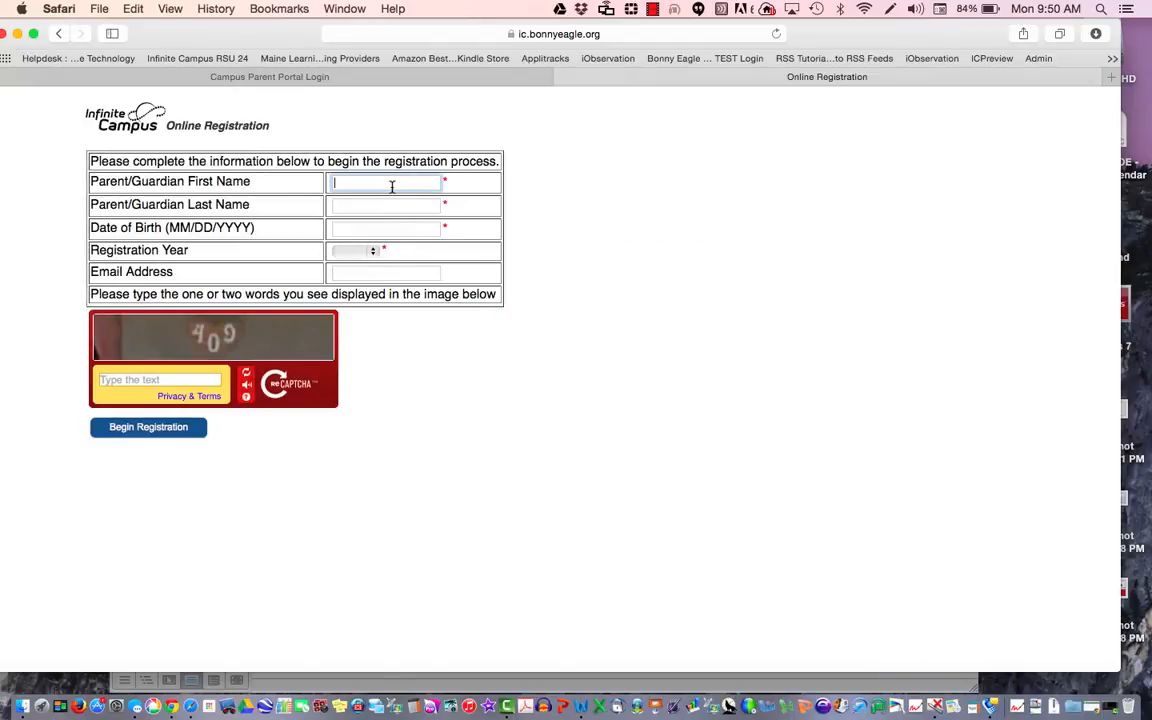
text(Jane)
key(Tab)
text(Doe)
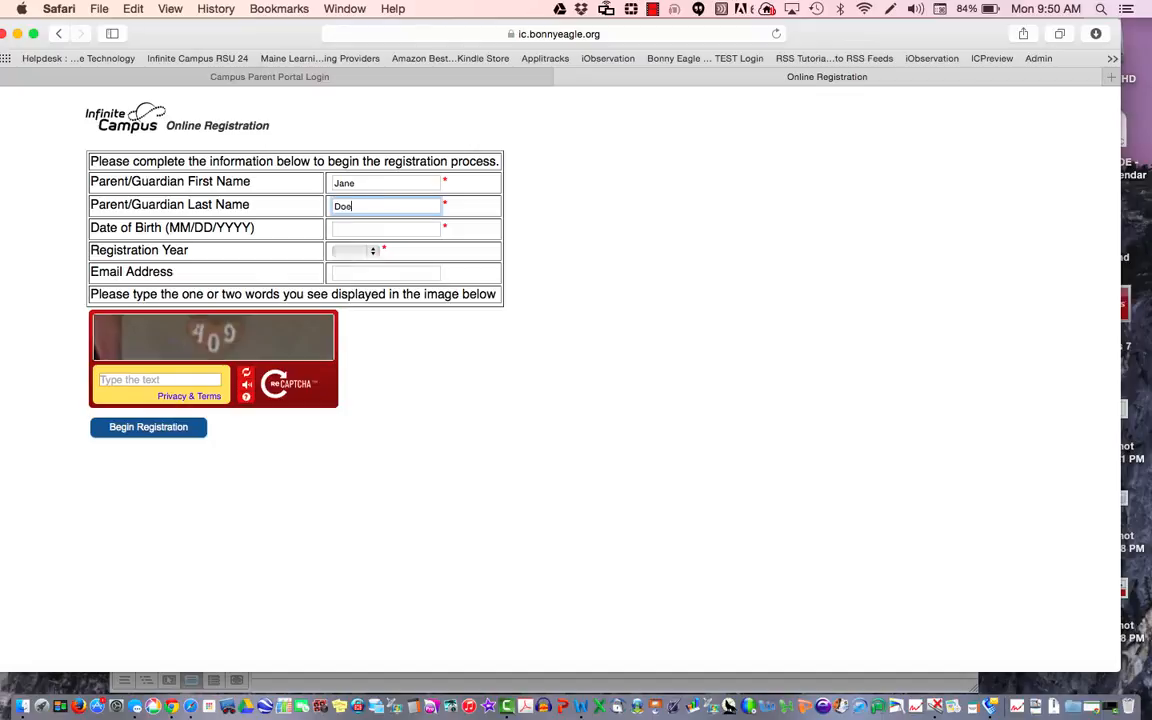
key(Tab)
text(05)
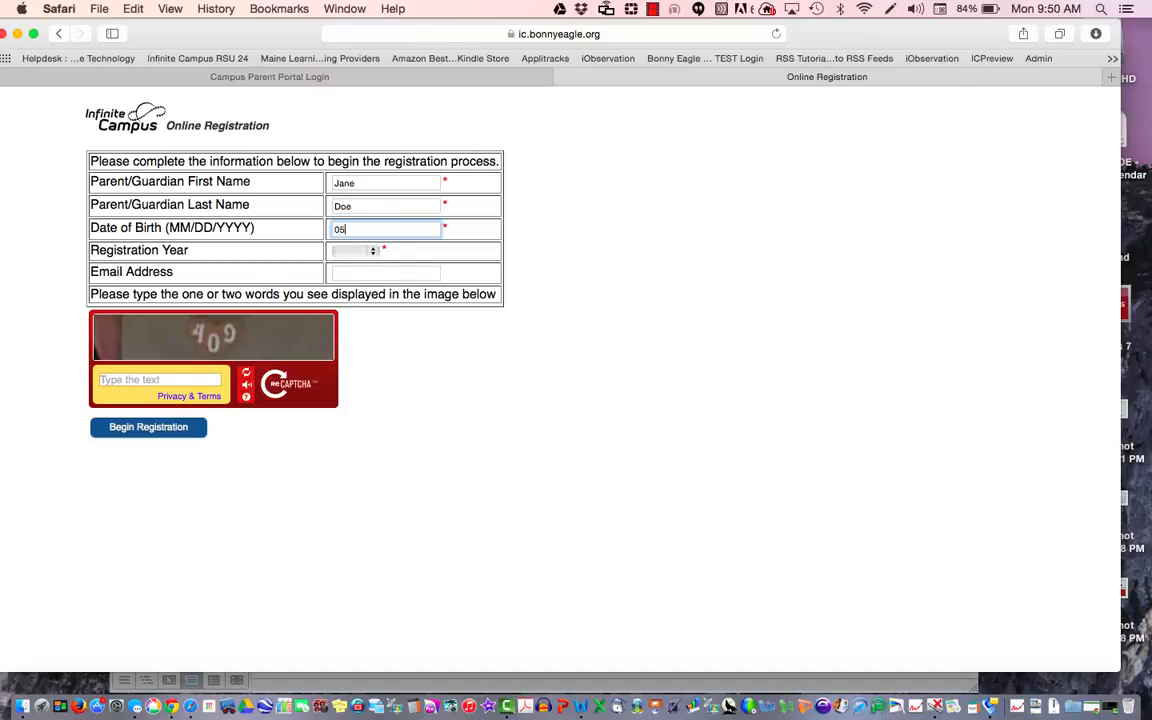
text(/24/19)
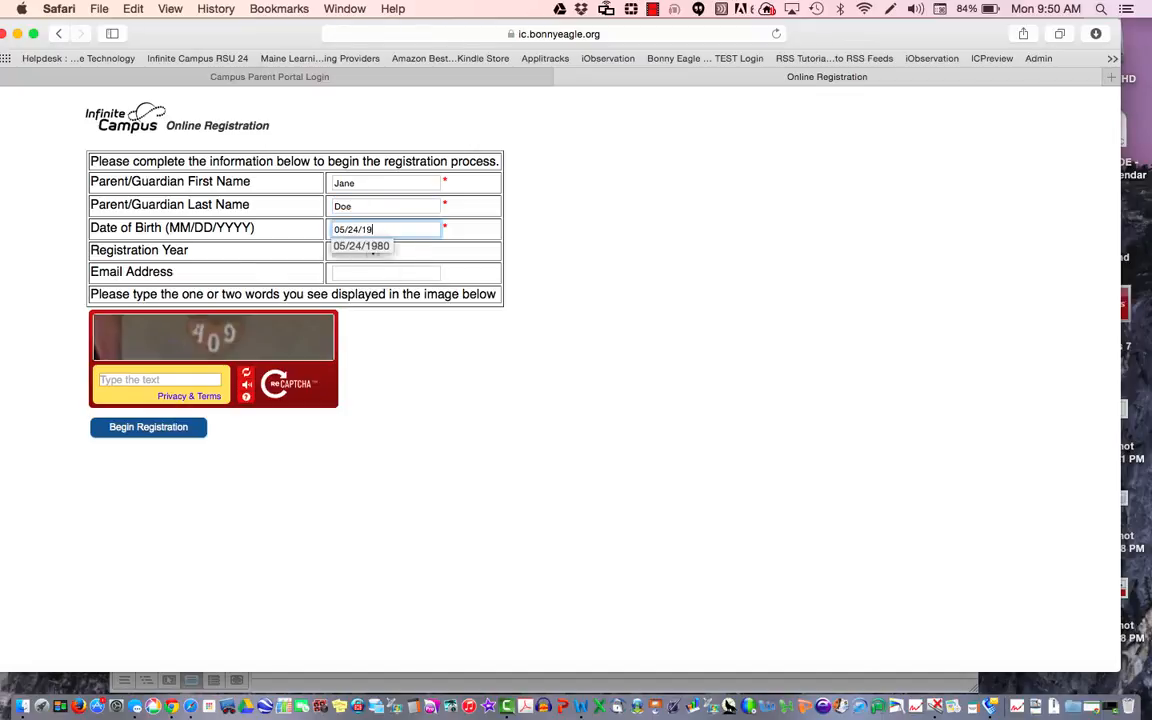
text(80)
key(Tab)
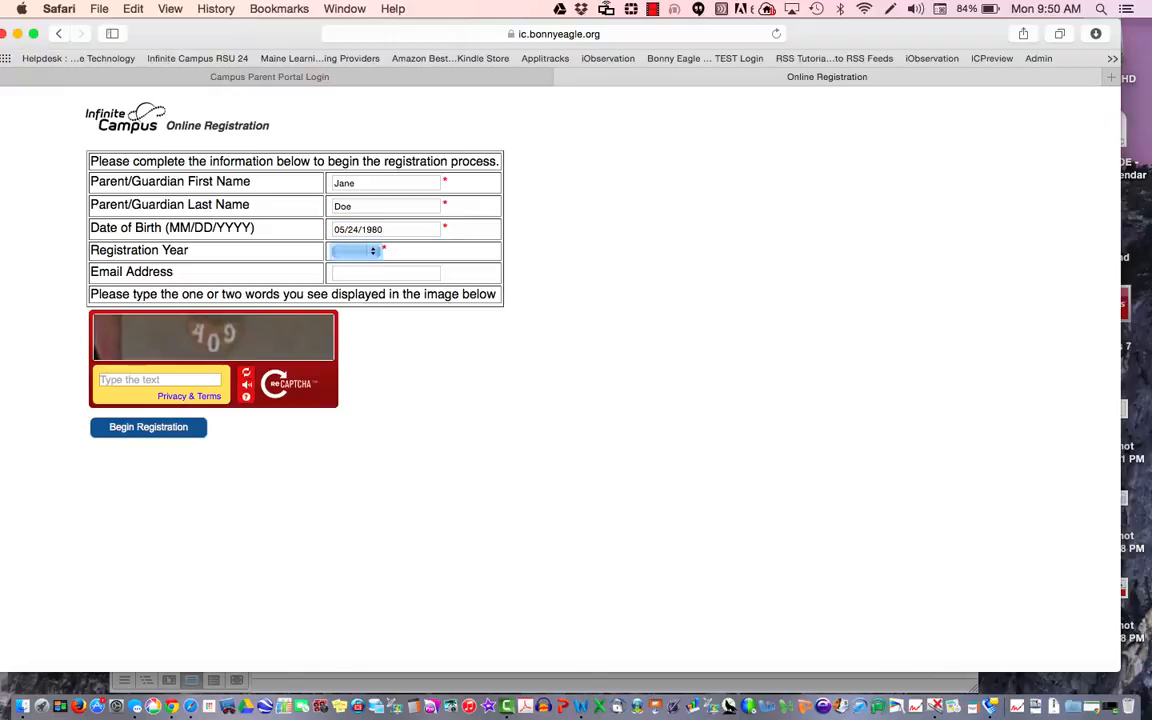
Step: Choose registration year 15-16, enter the parent's e-mail and verification text, and begin registration
click(374, 256)
click(362, 277)
click(367, 272)
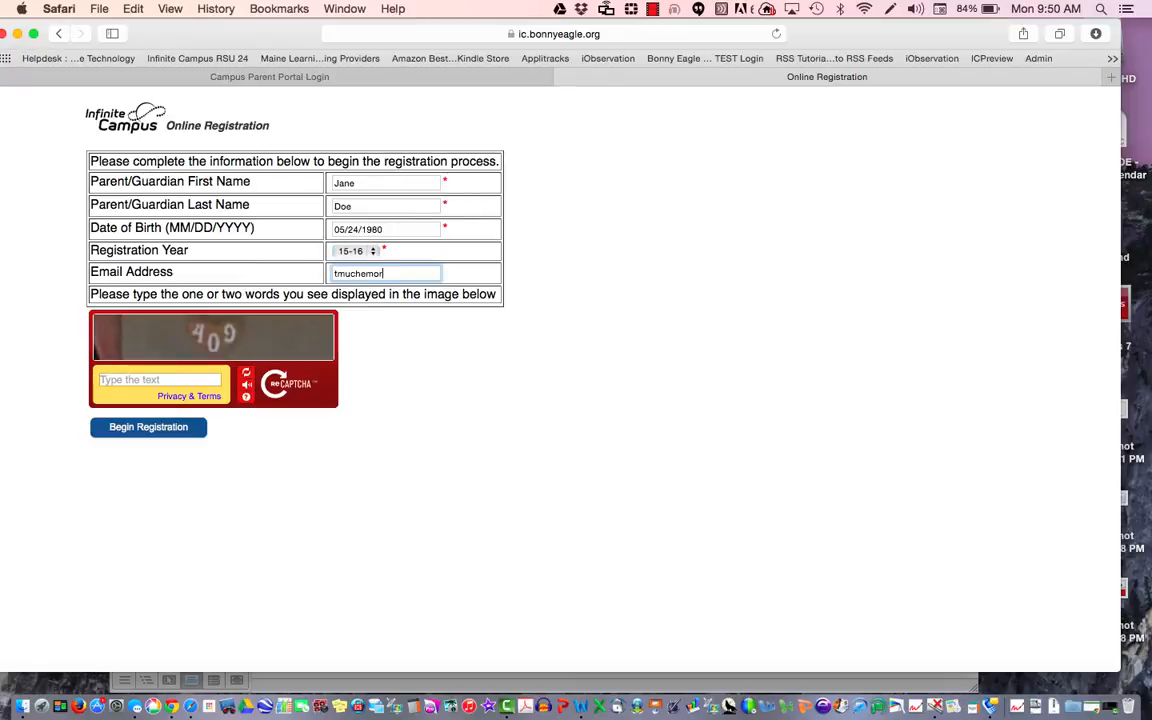
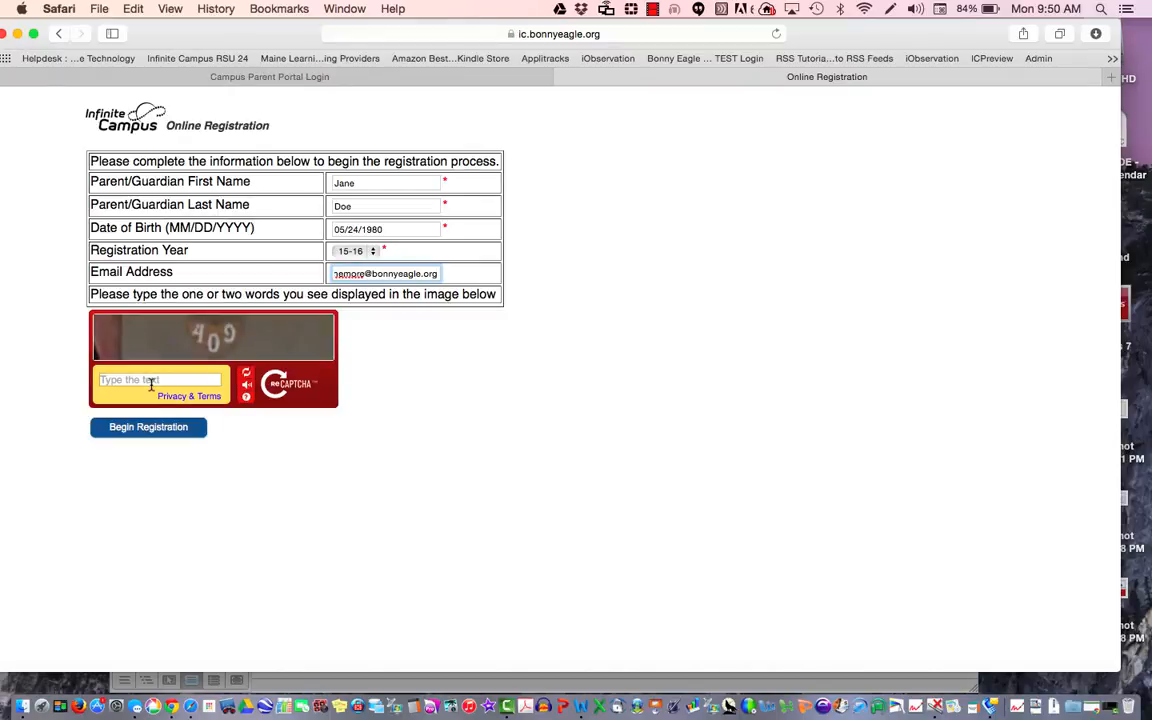
click(152, 384)
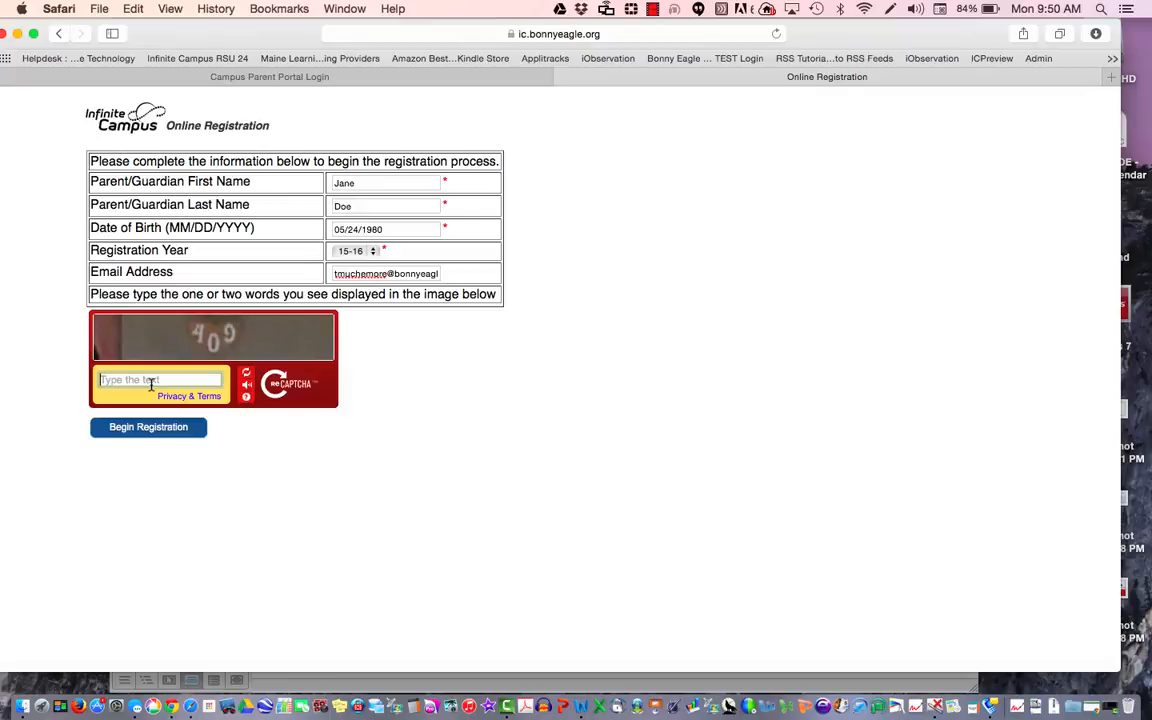
text(409)
click(185, 438)
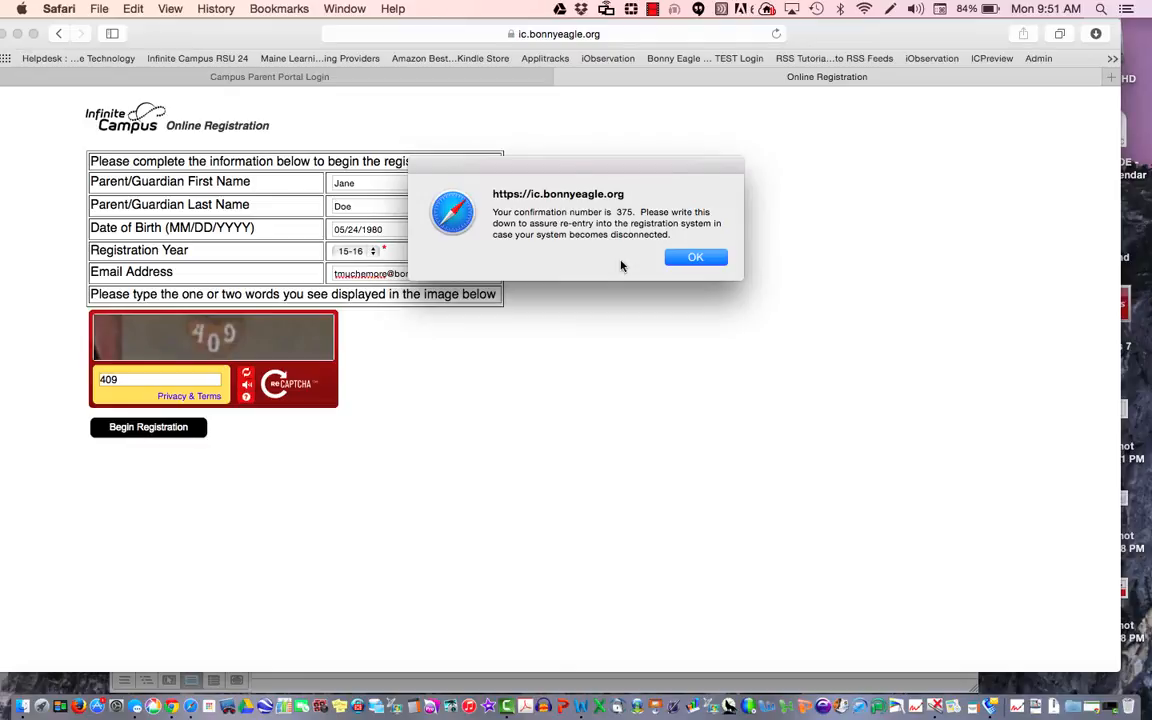
Step: Dismiss the confirmation-number notice and sign the attestation with the parent's full name
click(688, 261)
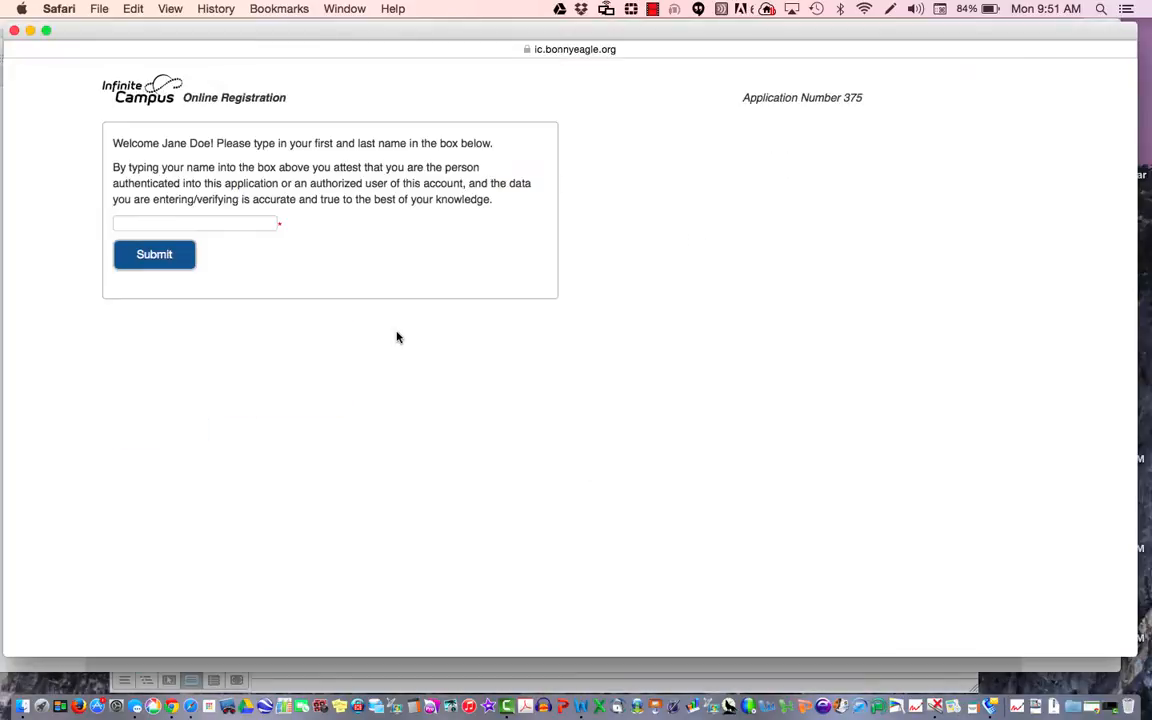
click(238, 221)
text(Jane Doe)
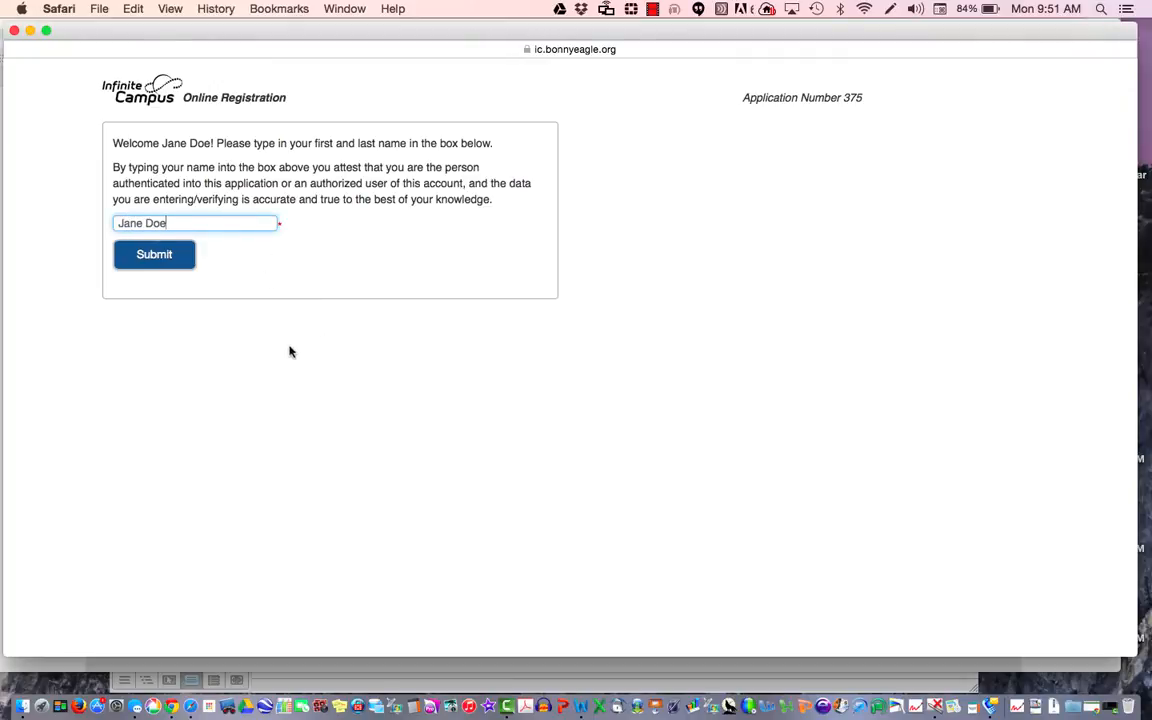
click(160, 256)
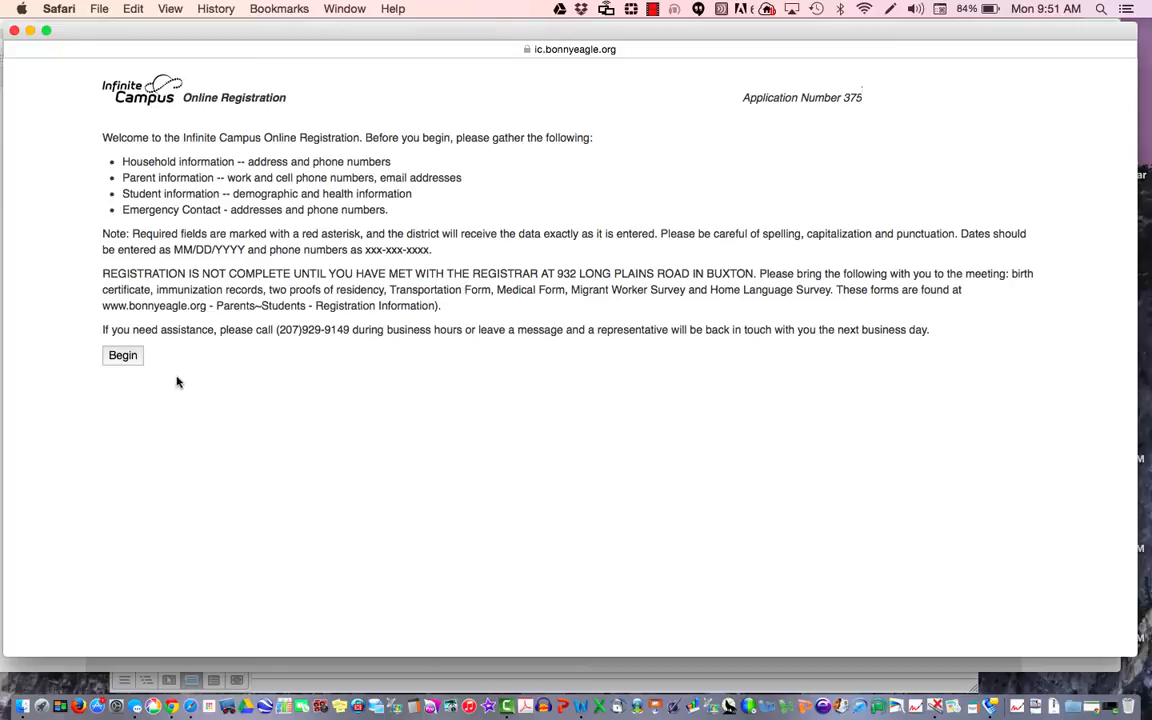
Step: Begin the form, past the unsupported-browser warning, and enter the household's home phone number
click(123, 358)
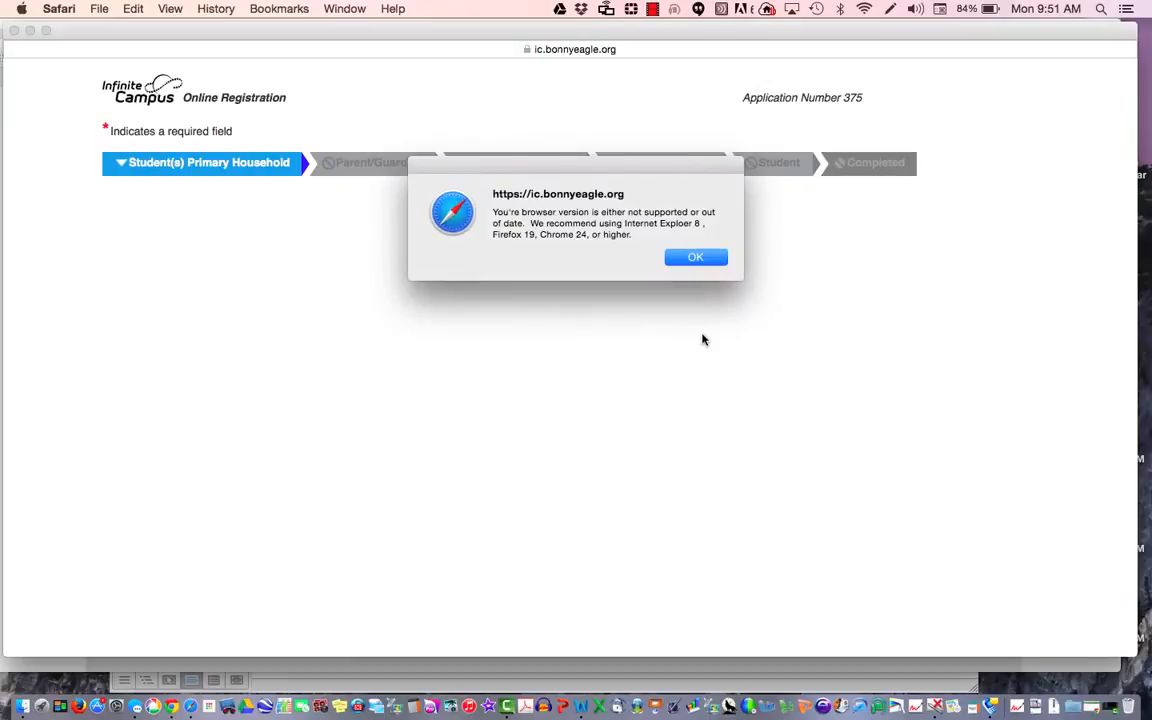
click(698, 260)
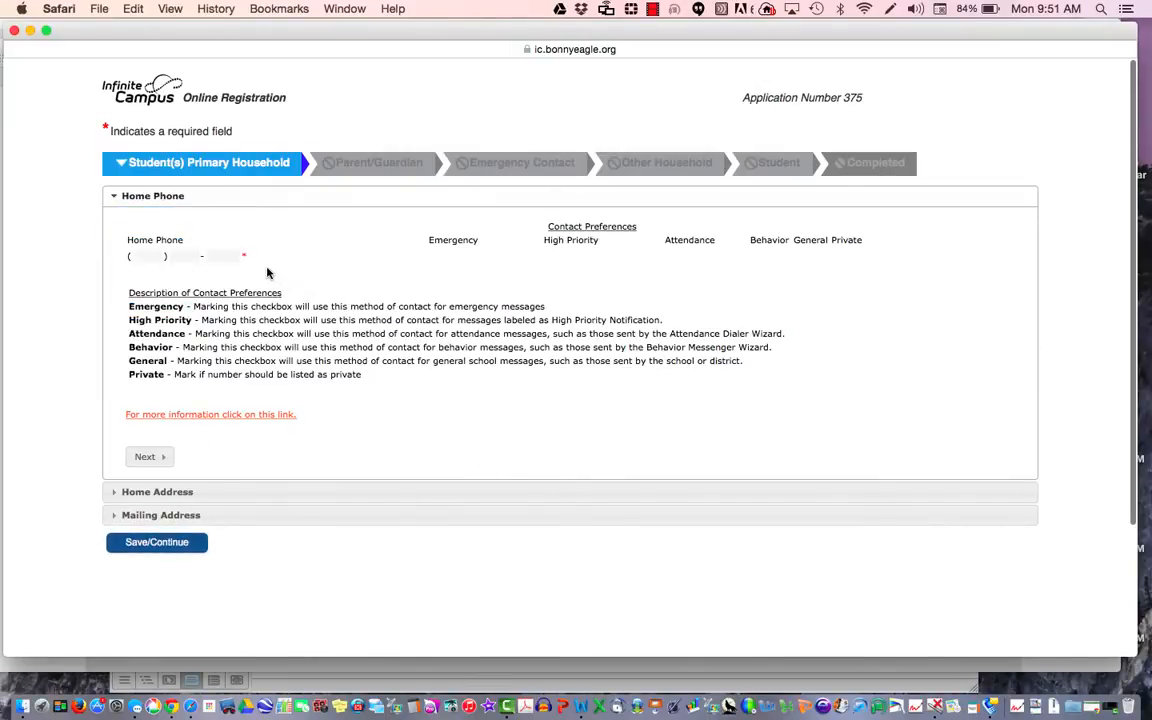
click(148, 257)
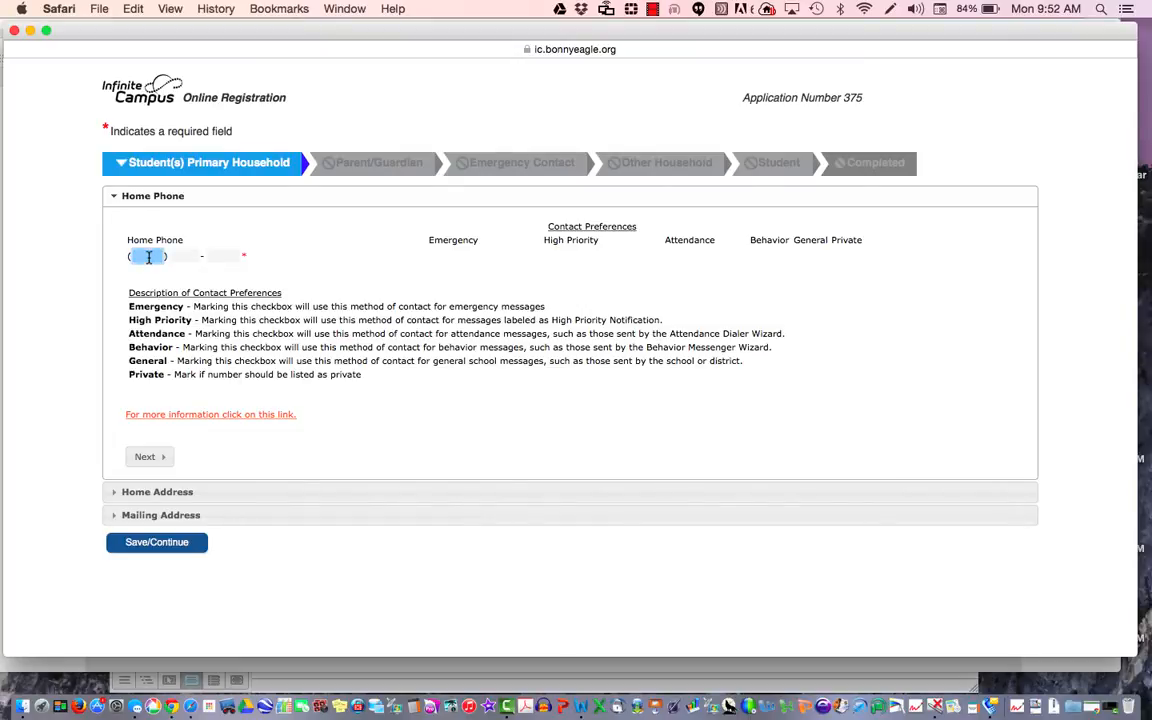
text(207 ) 555 - )
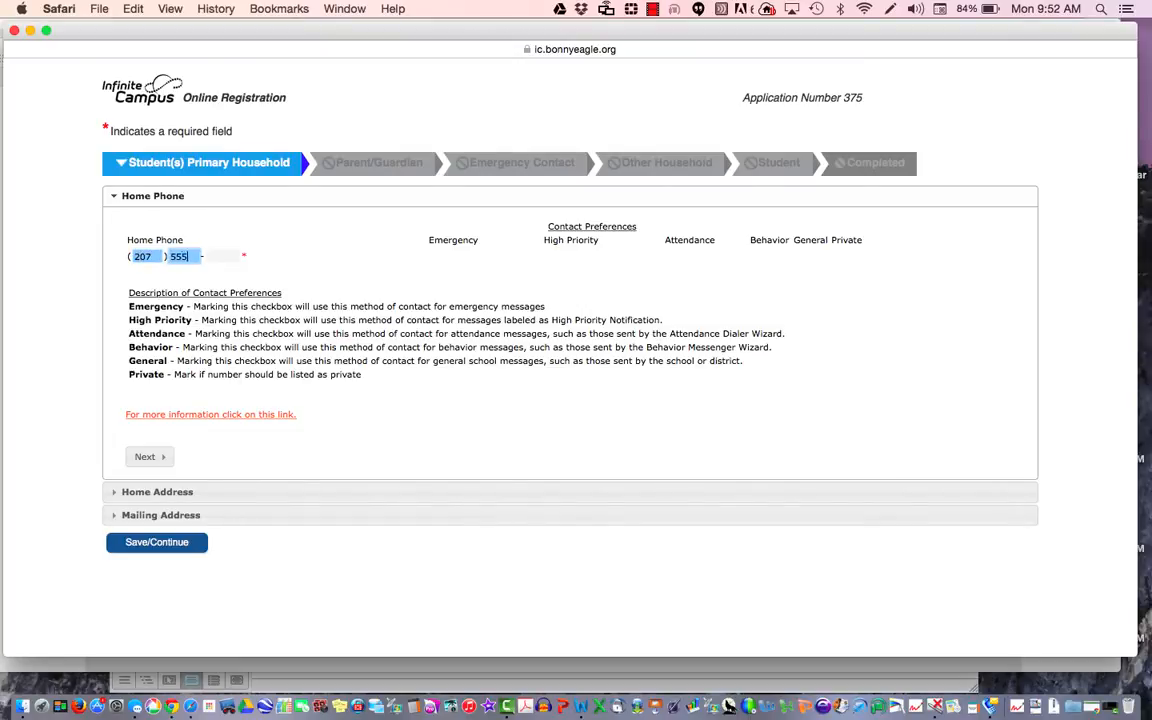
text(5555)
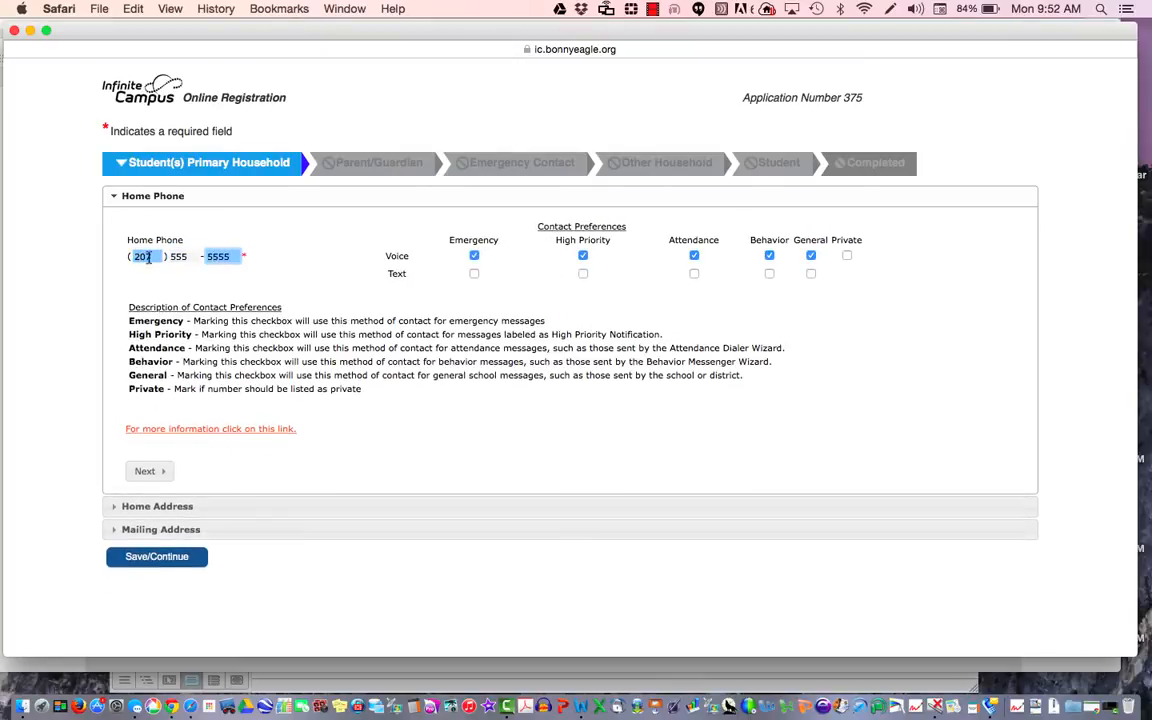
Step: Enter the home address: house number, street name with suffix Dr, city, state ME and zip code
click(145, 472)
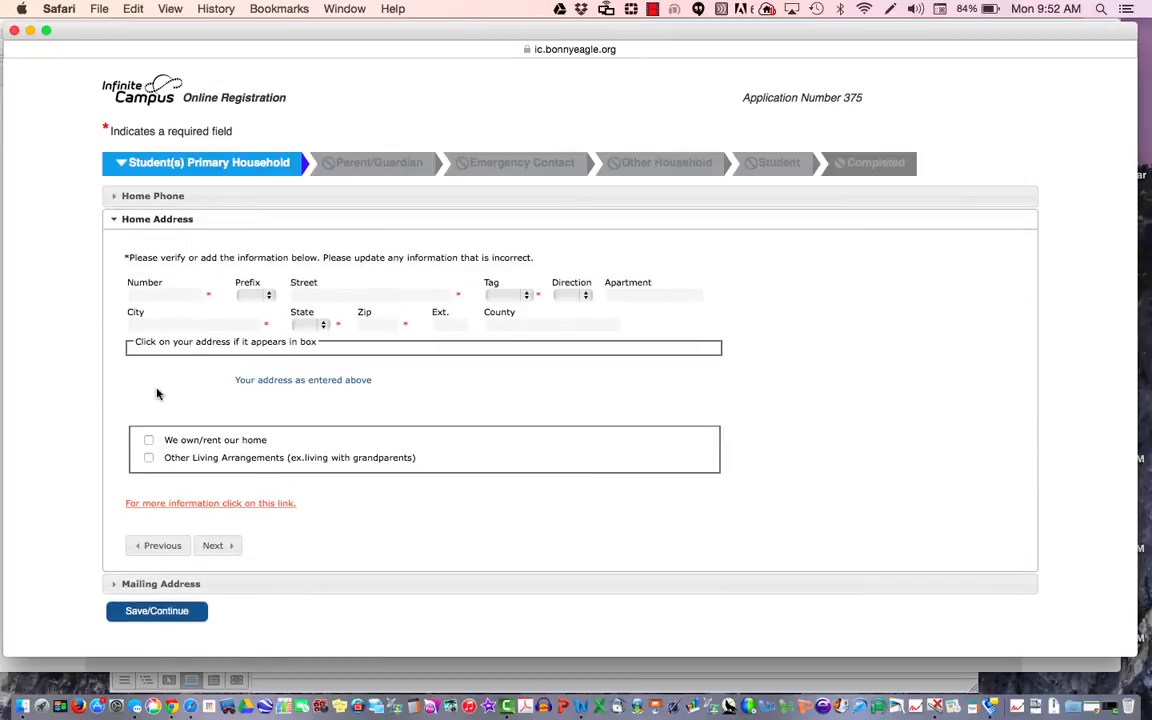
click(162, 294)
text(55)
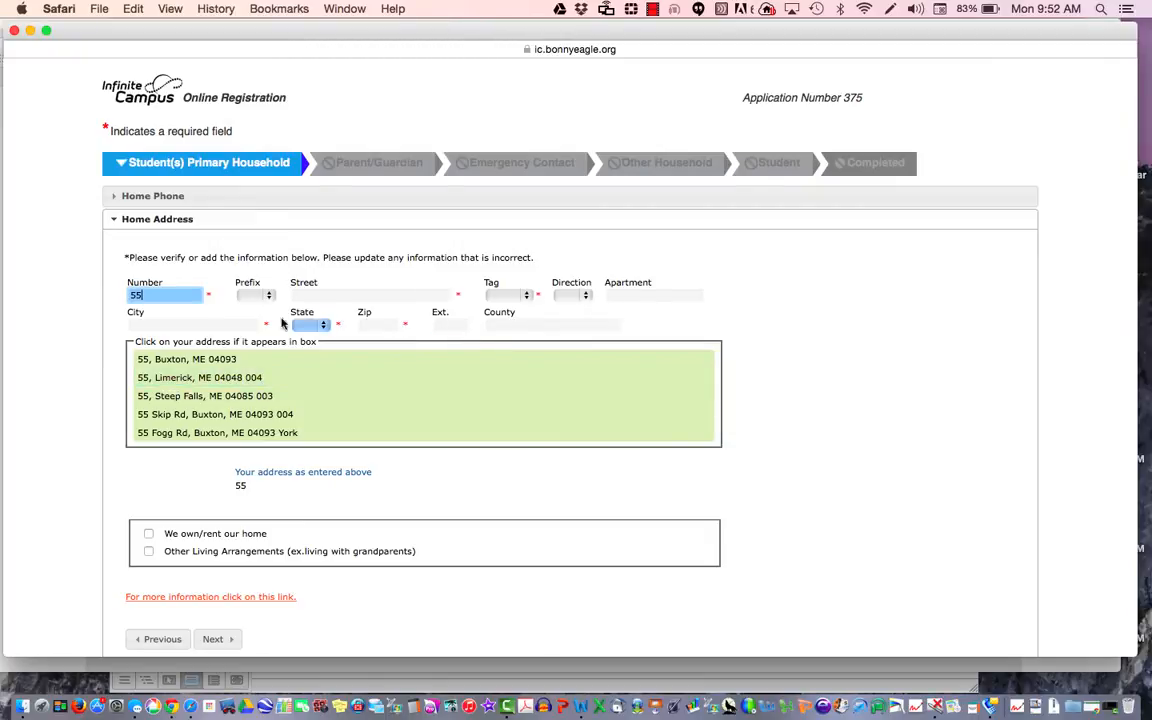
click(314, 296)
text(A)
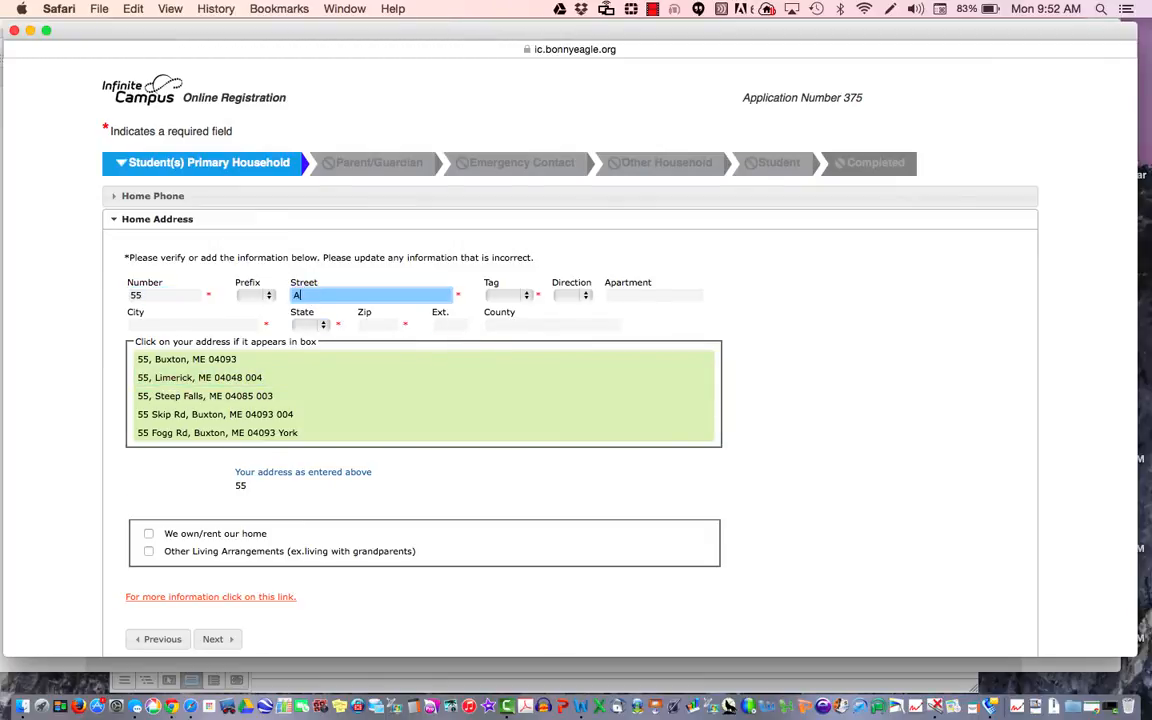
text(nywhere Lane)
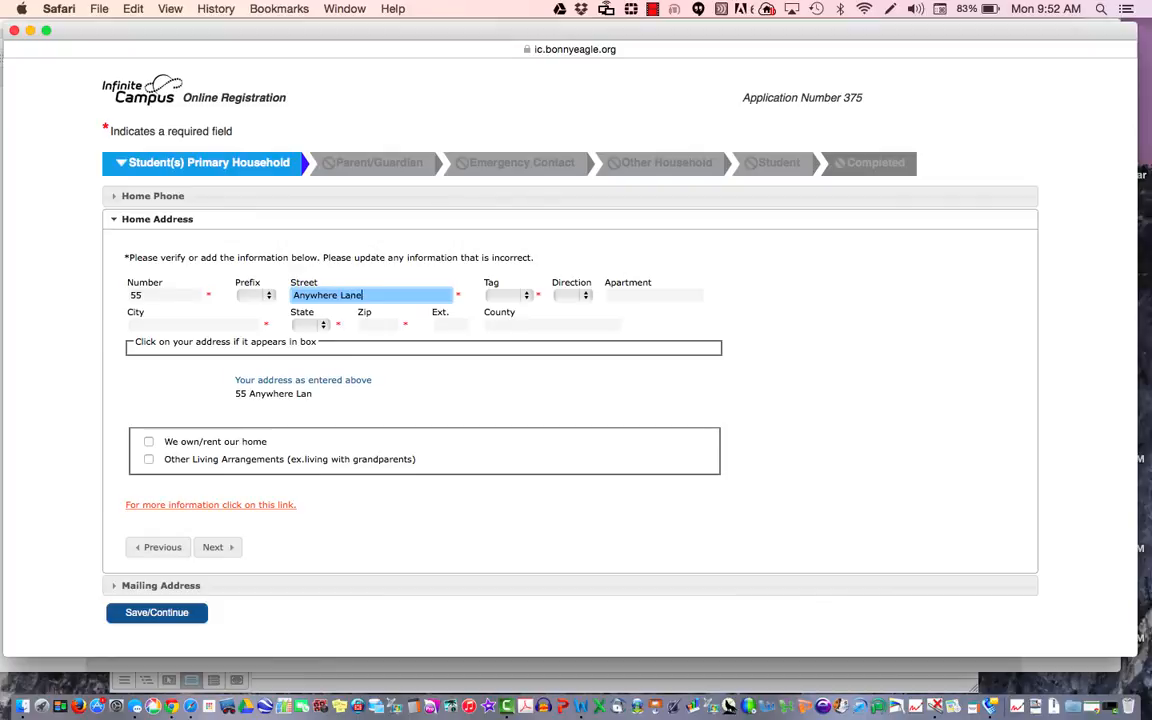
click(515, 297)
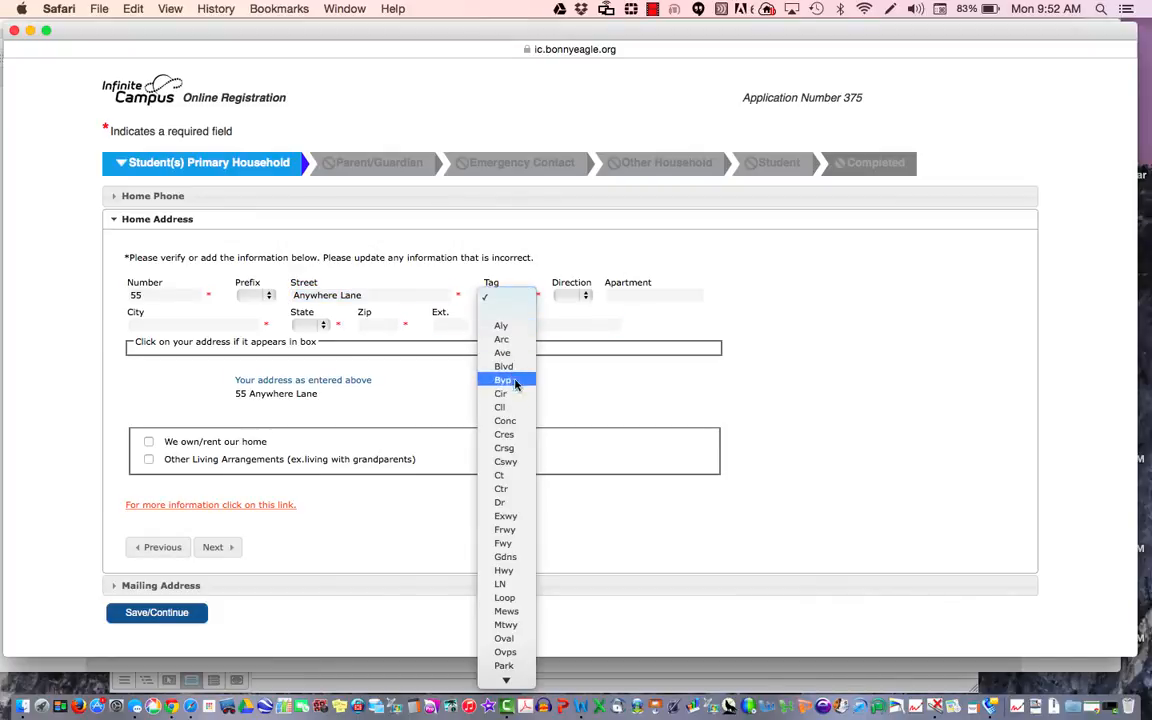
click(512, 503)
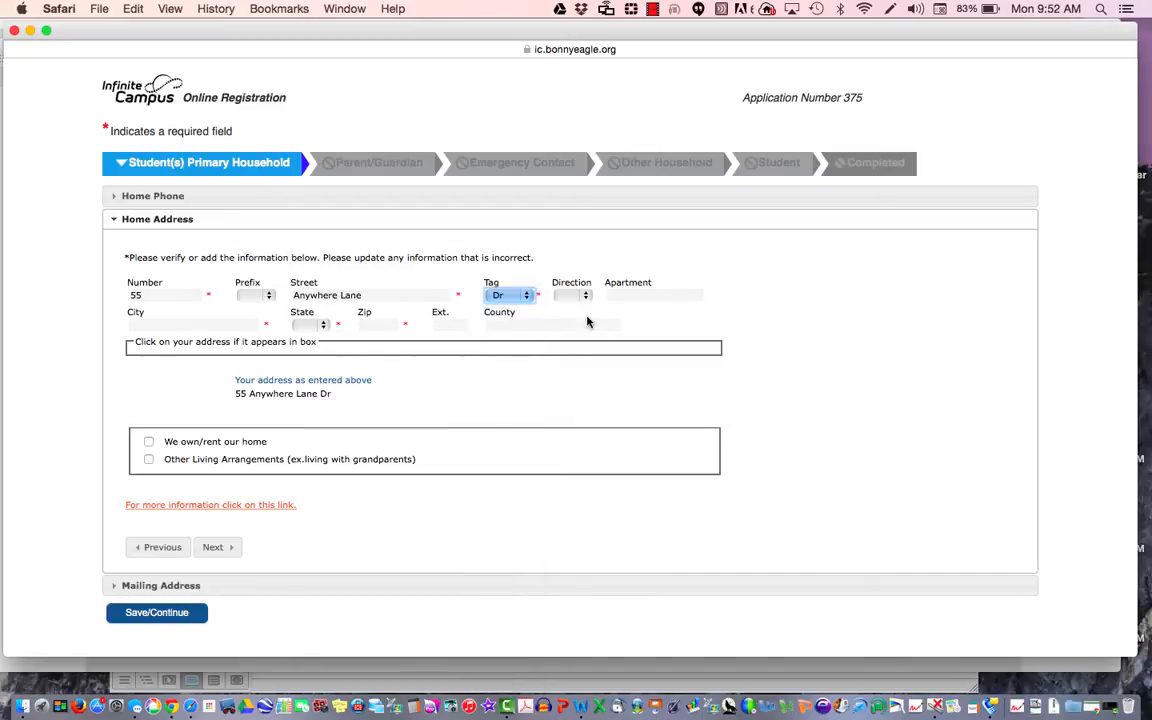
click(215, 323)
text(Buxton)
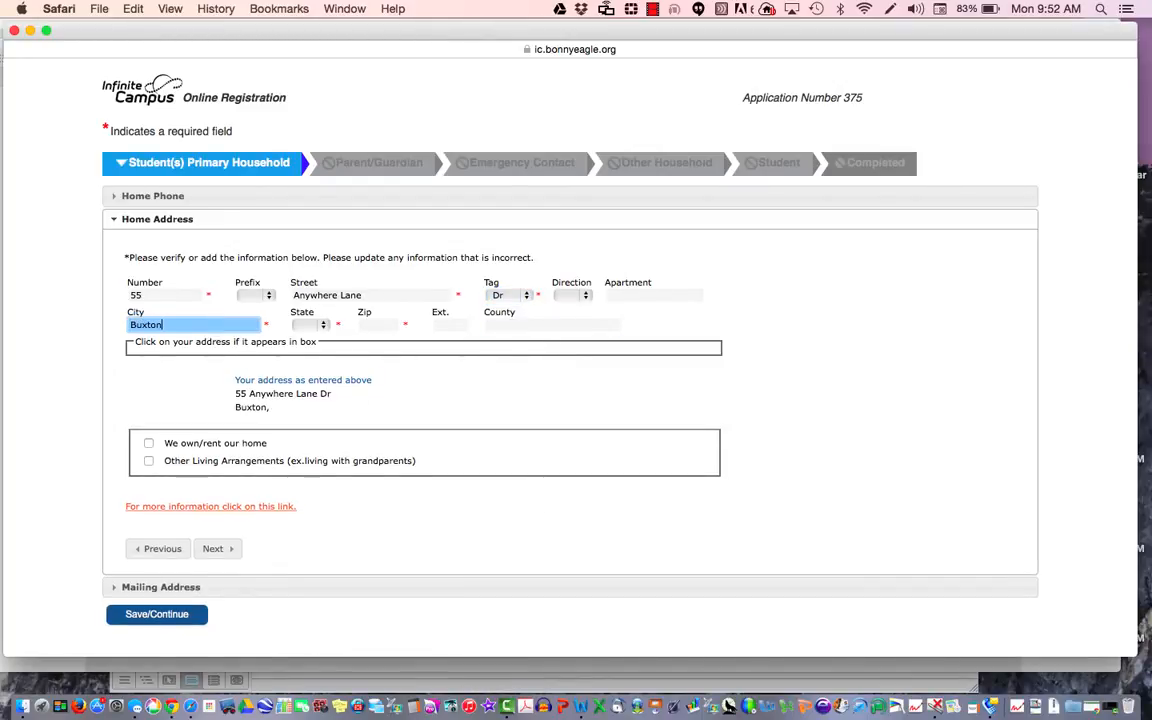
key(Tab)
text(me)
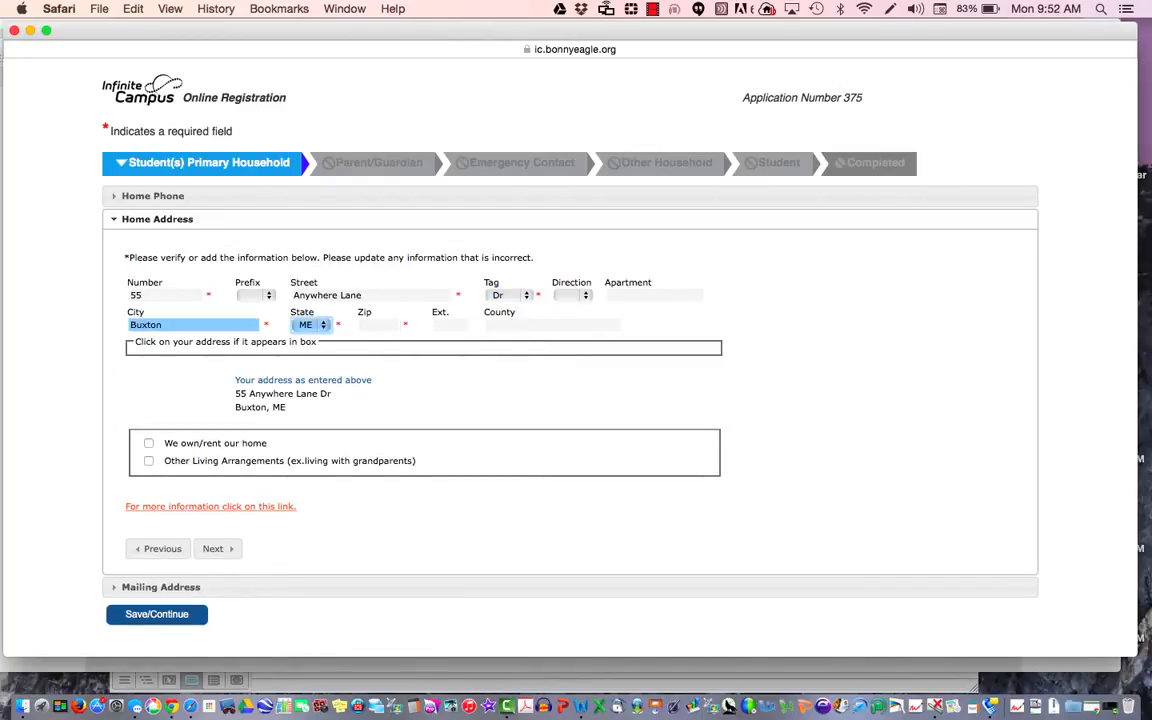
key(Tab)
text(05)
text(4093)
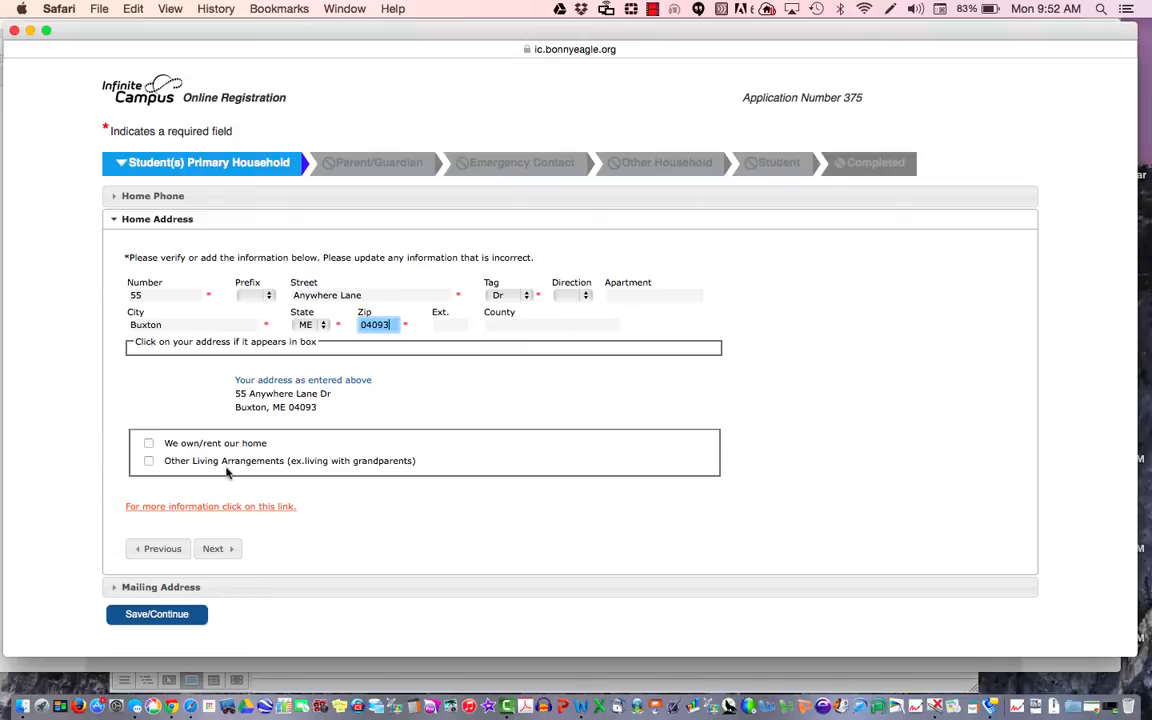
Step: Mark the household as owning or renting its home instead of other living arrangements
click(358, 476)
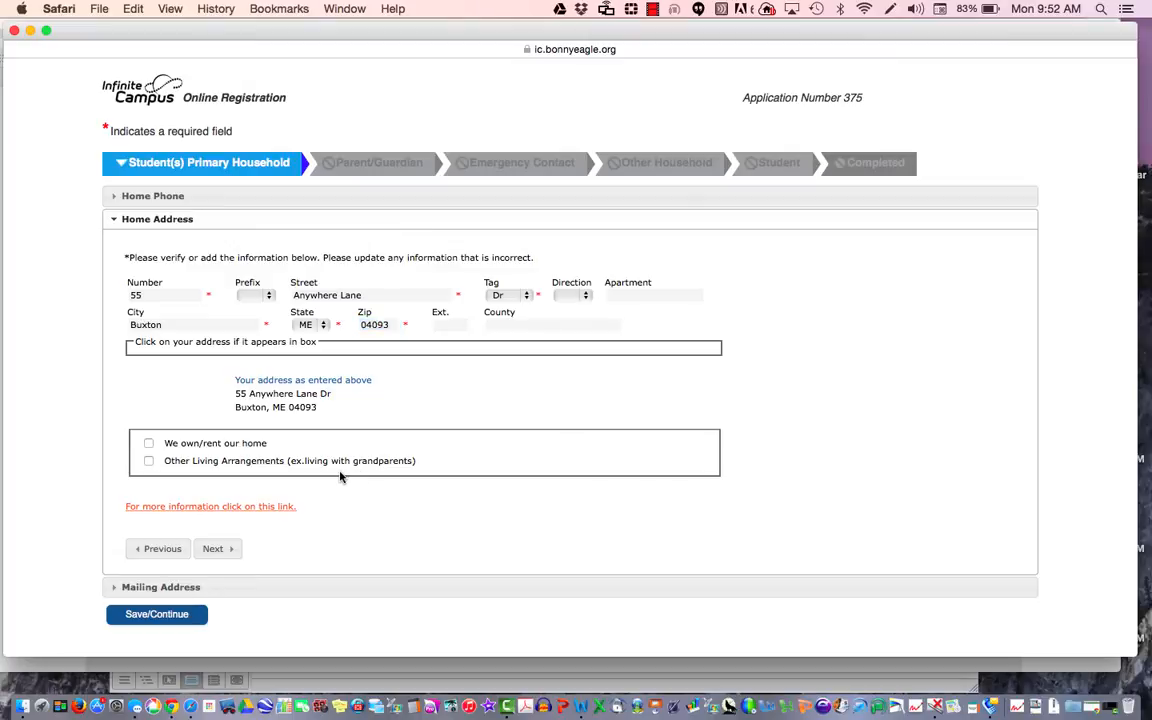
click(148, 462)
click(220, 482)
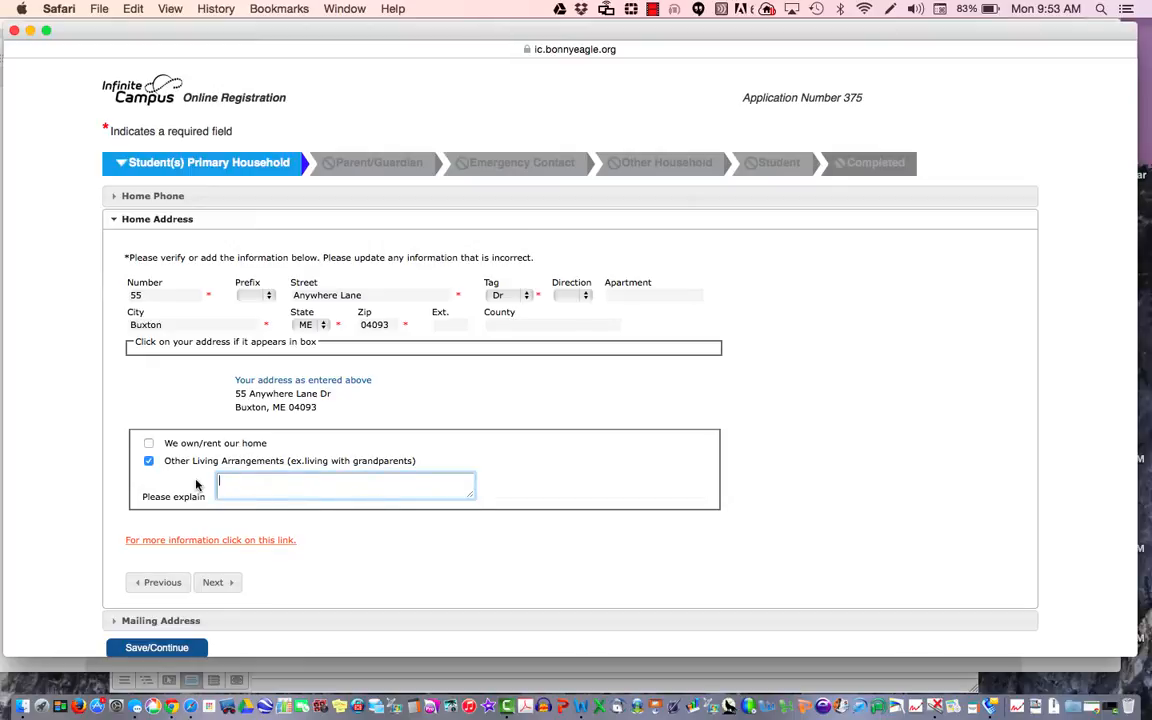
click(148, 461)
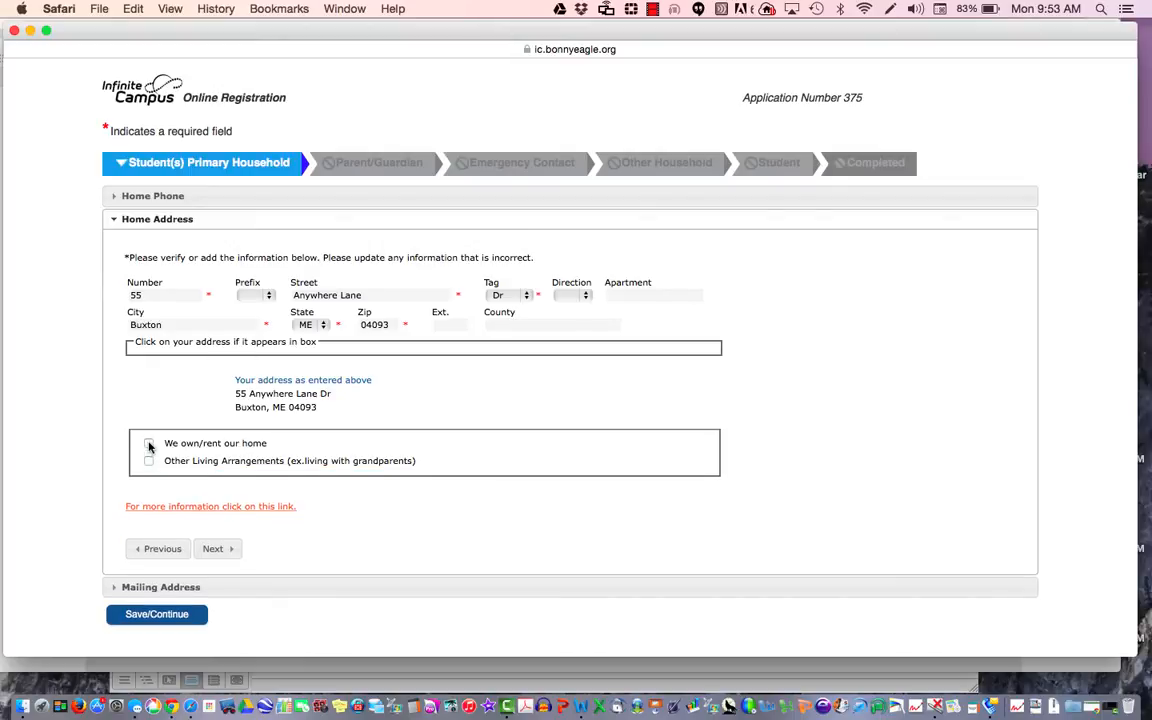
click(148, 444)
click(228, 549)
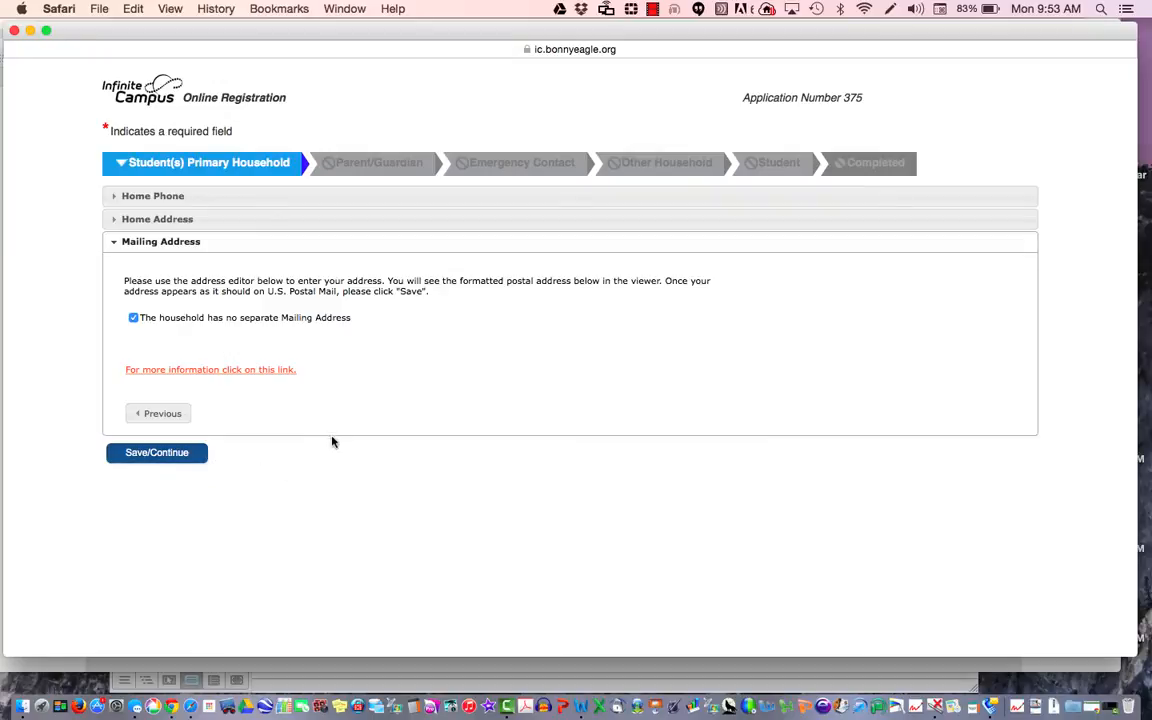
Step: Mark that the household has no separate mailing address, not a PO box, and save
click(133, 319)
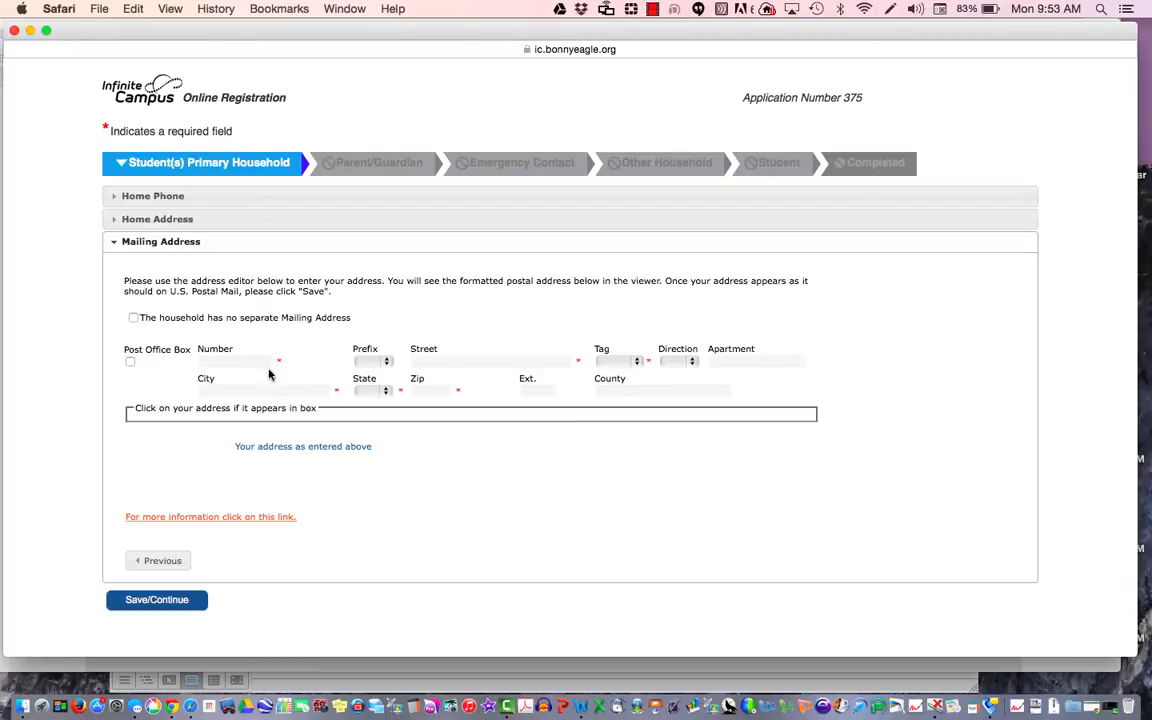
click(130, 363)
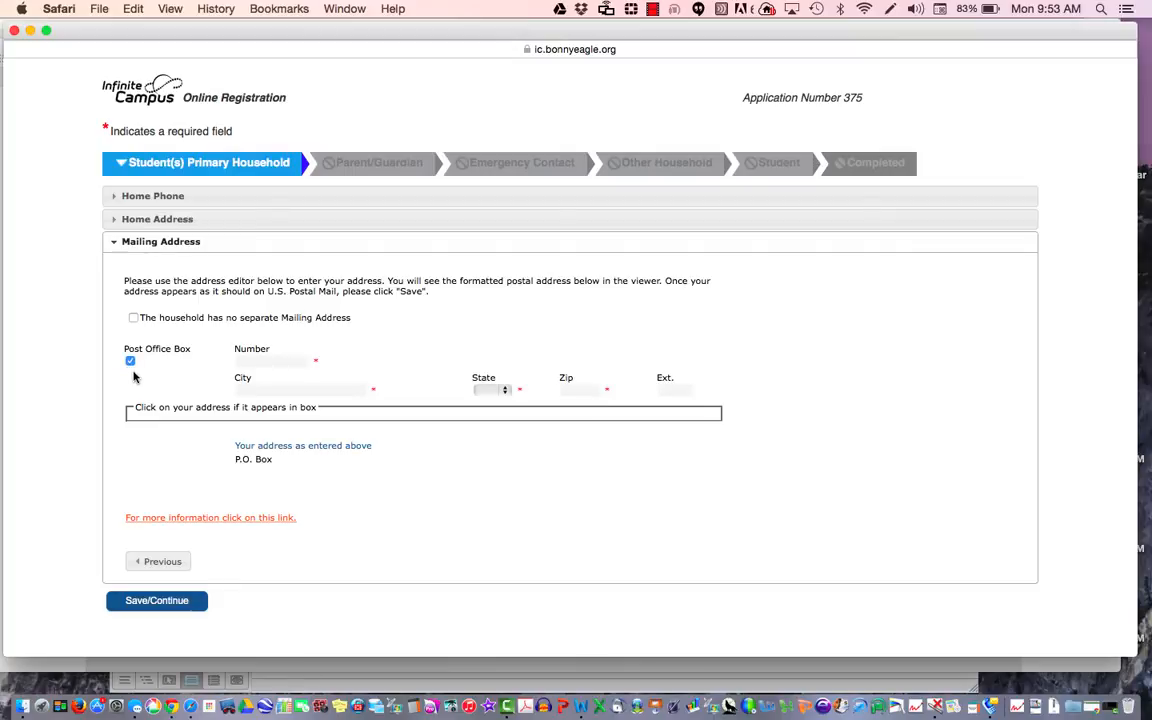
click(130, 363)
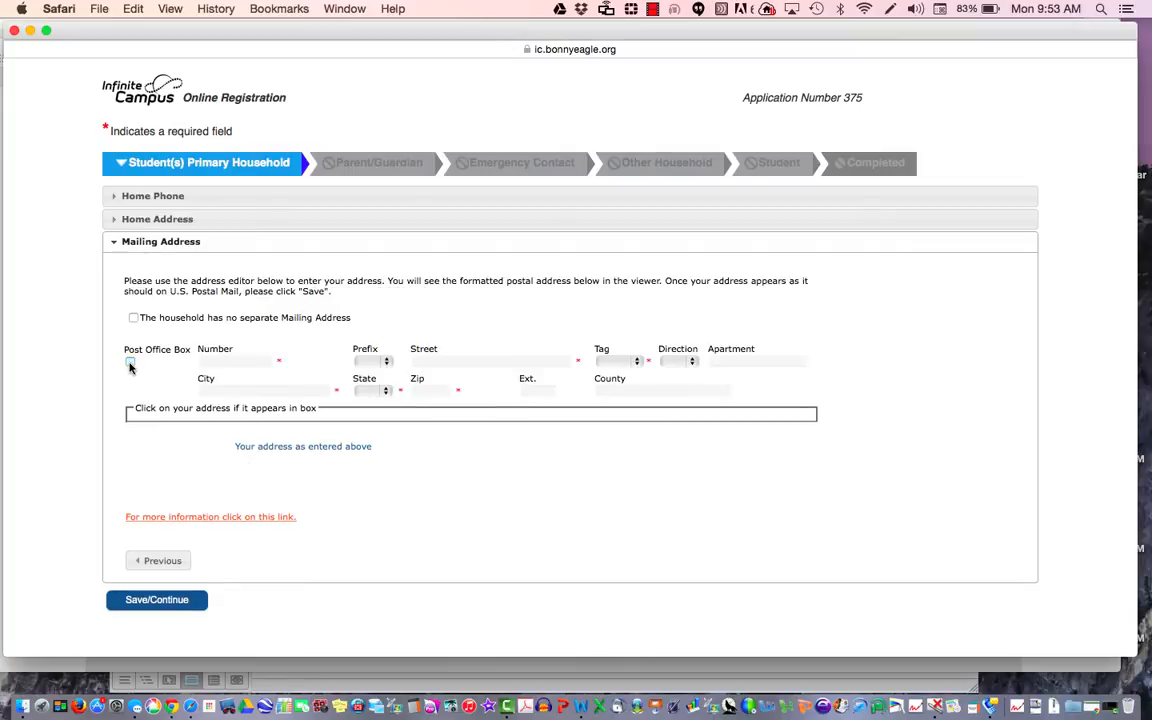
click(133, 318)
click(156, 455)
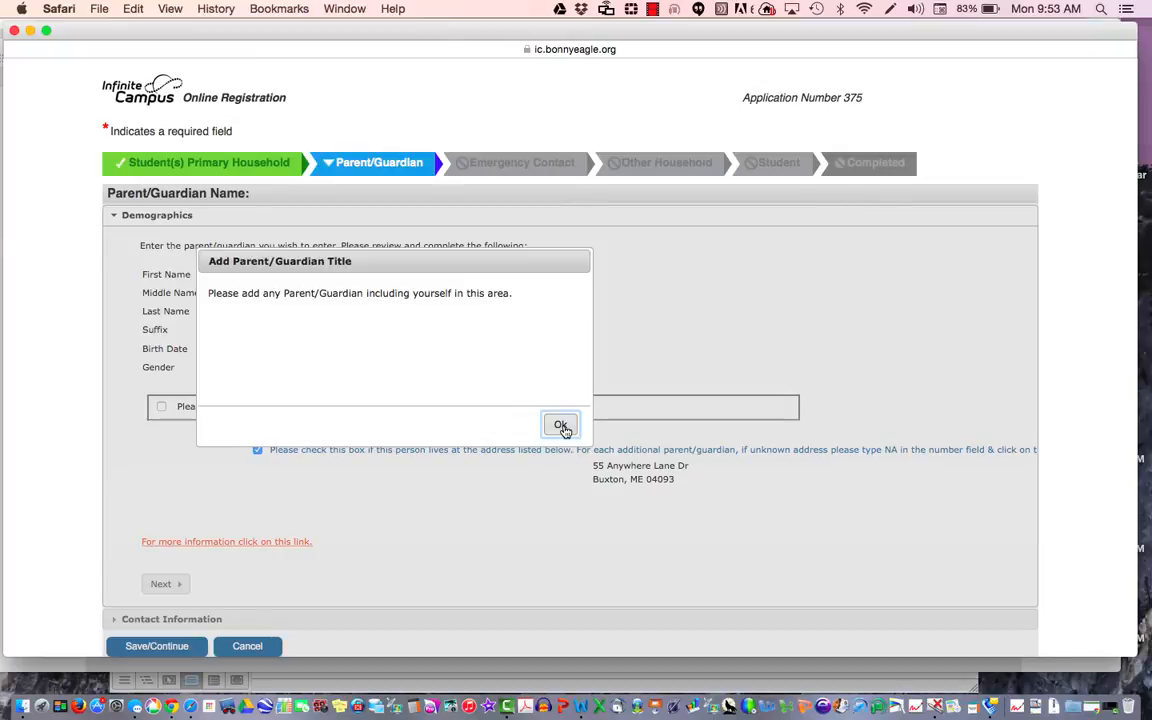
click(561, 426)
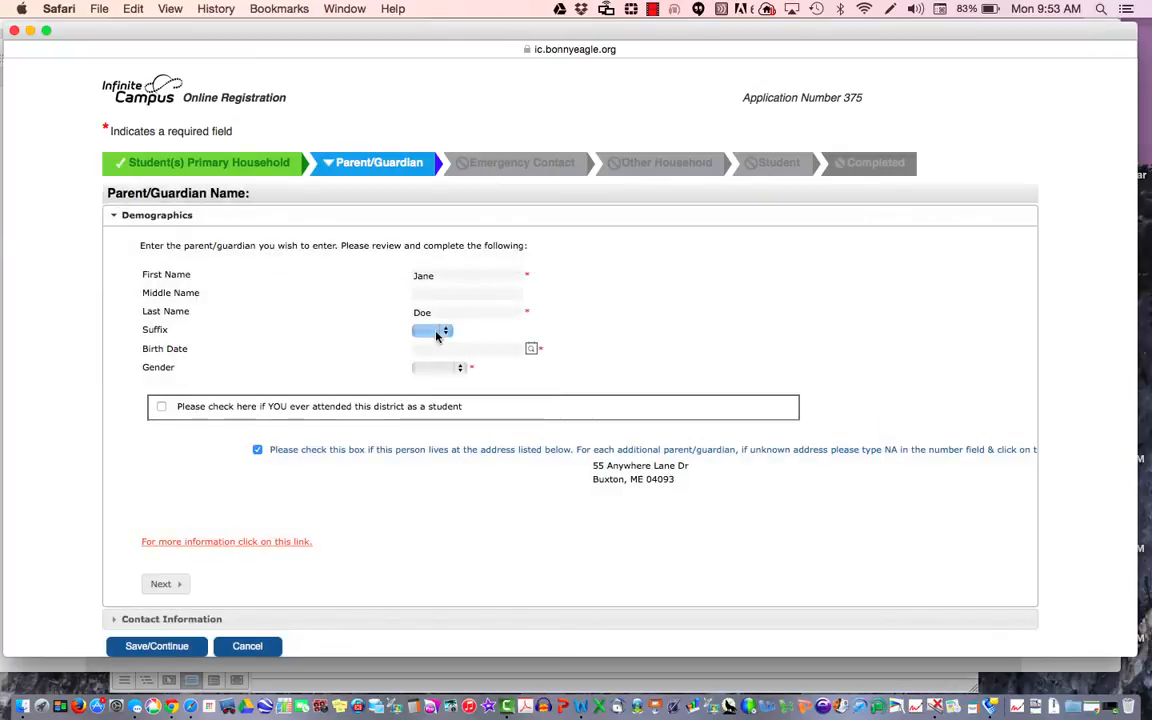
double_click(437, 271)
double_click(460, 312)
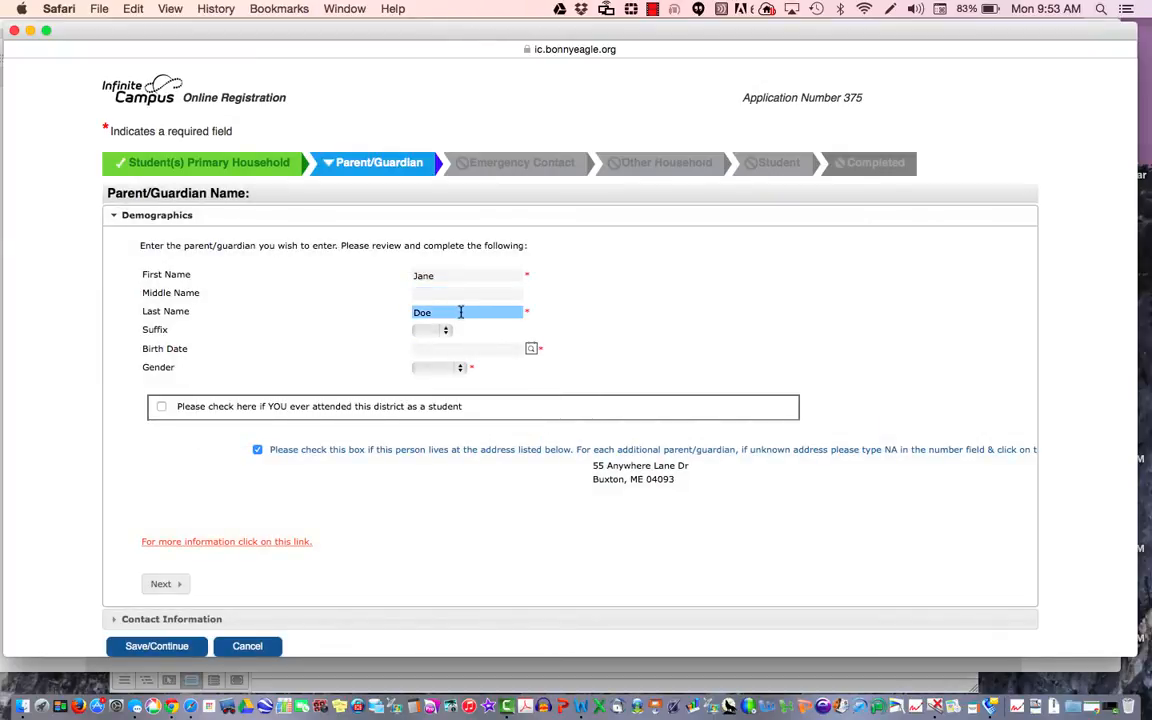
click(478, 346)
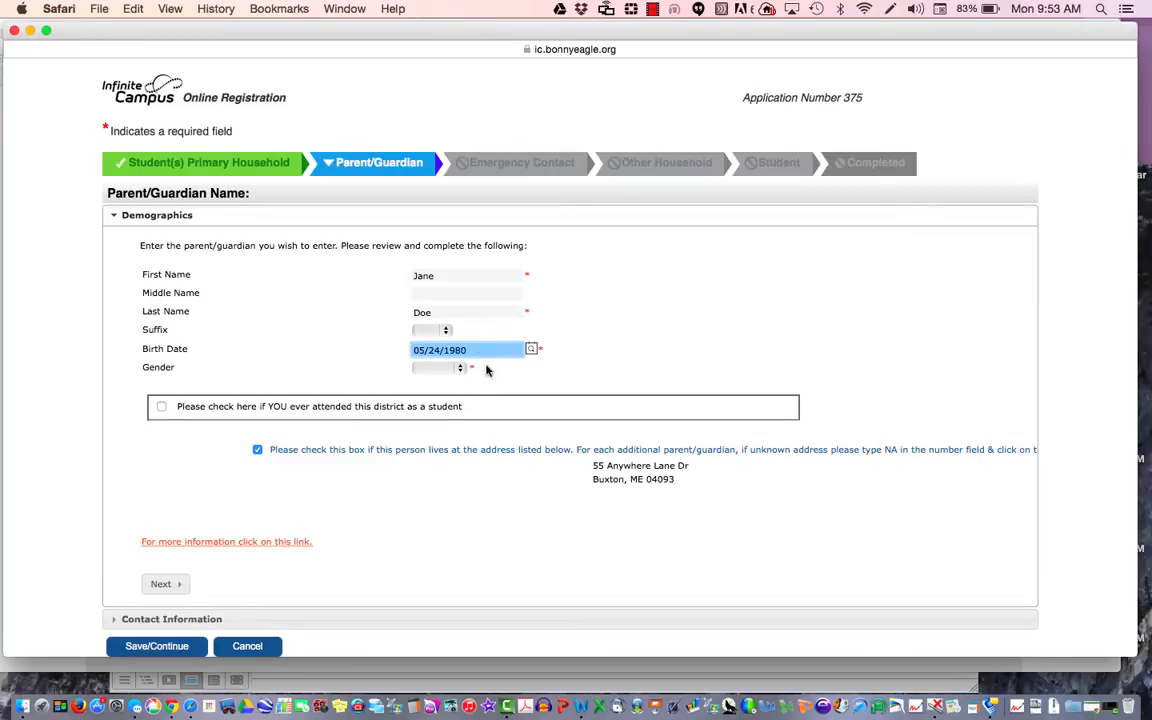
click(452, 368)
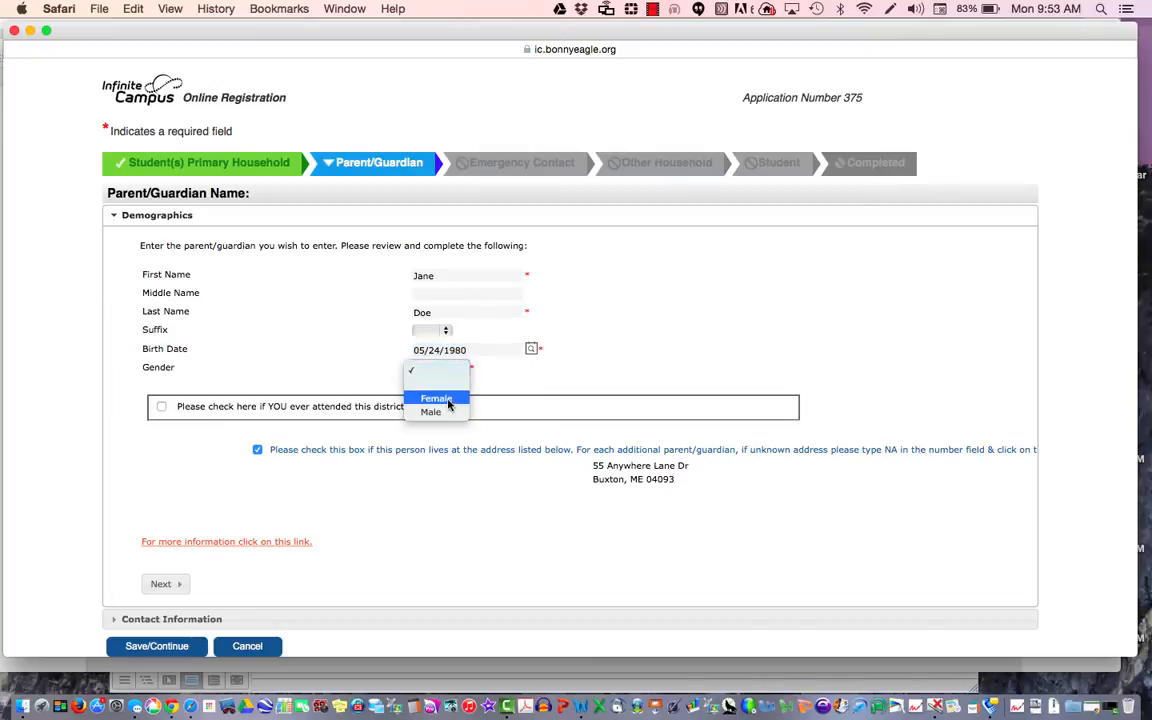
click(436, 398)
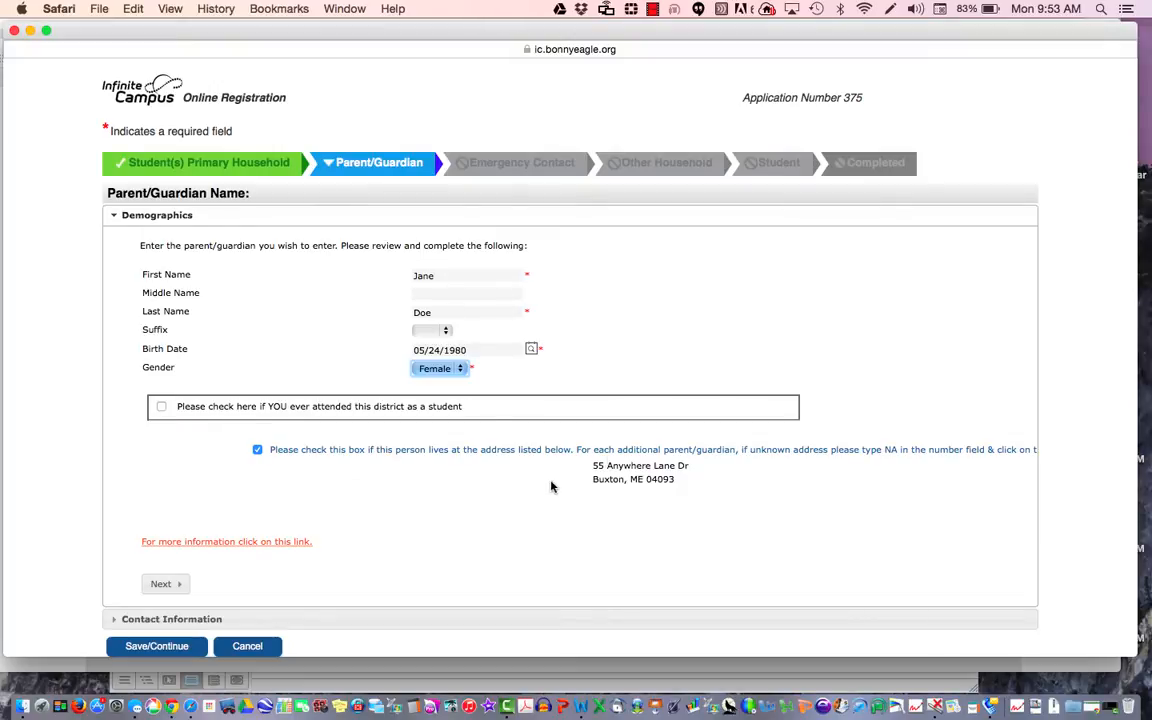
click(166, 583)
Step: Enter the first guardian's cell phone number and e-mail address, then save her contact details
click(268, 324)
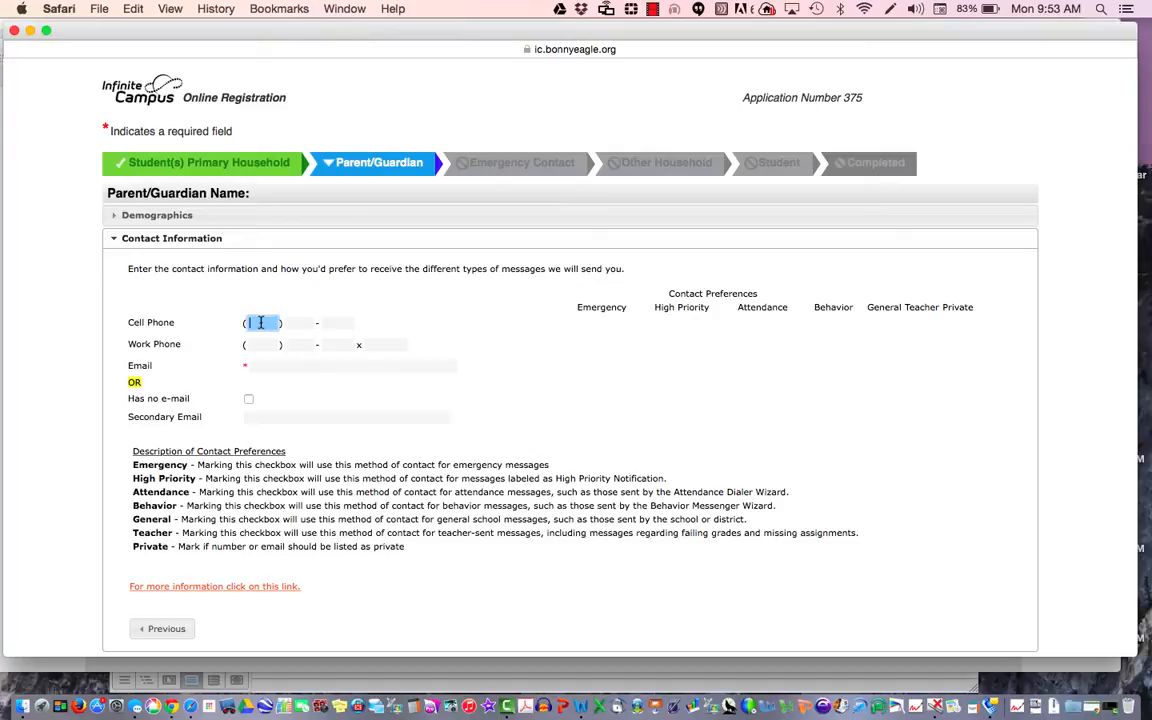
text(207 ) 555 - )
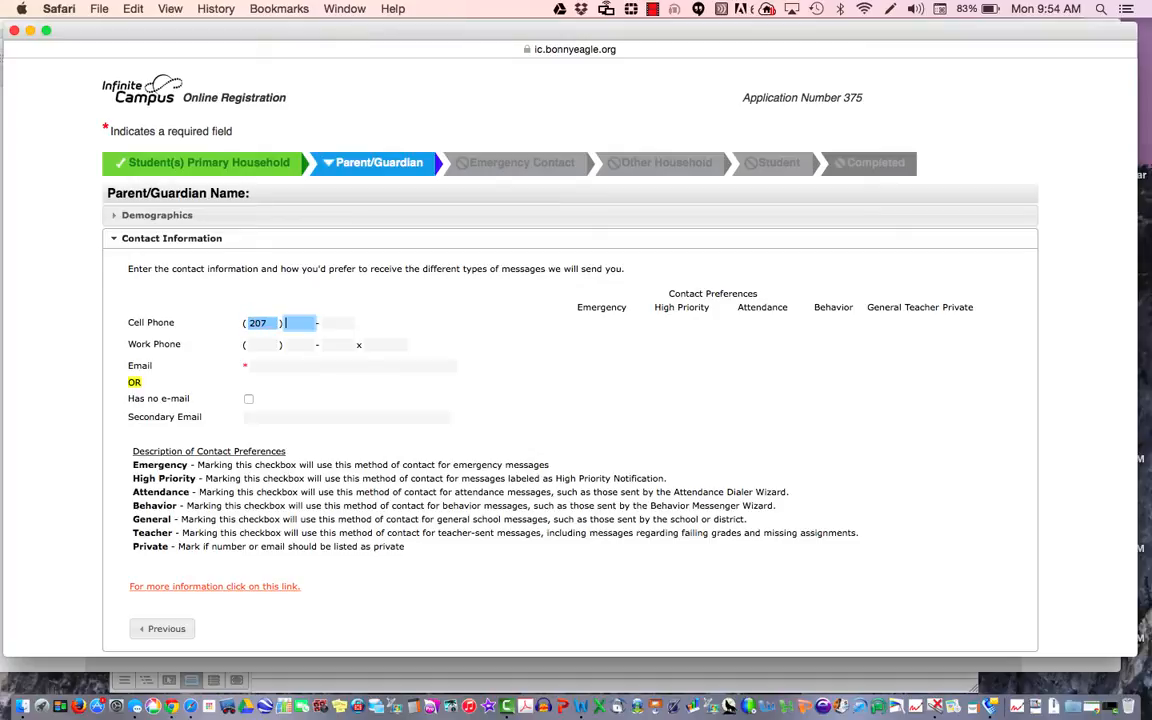
text(5551)
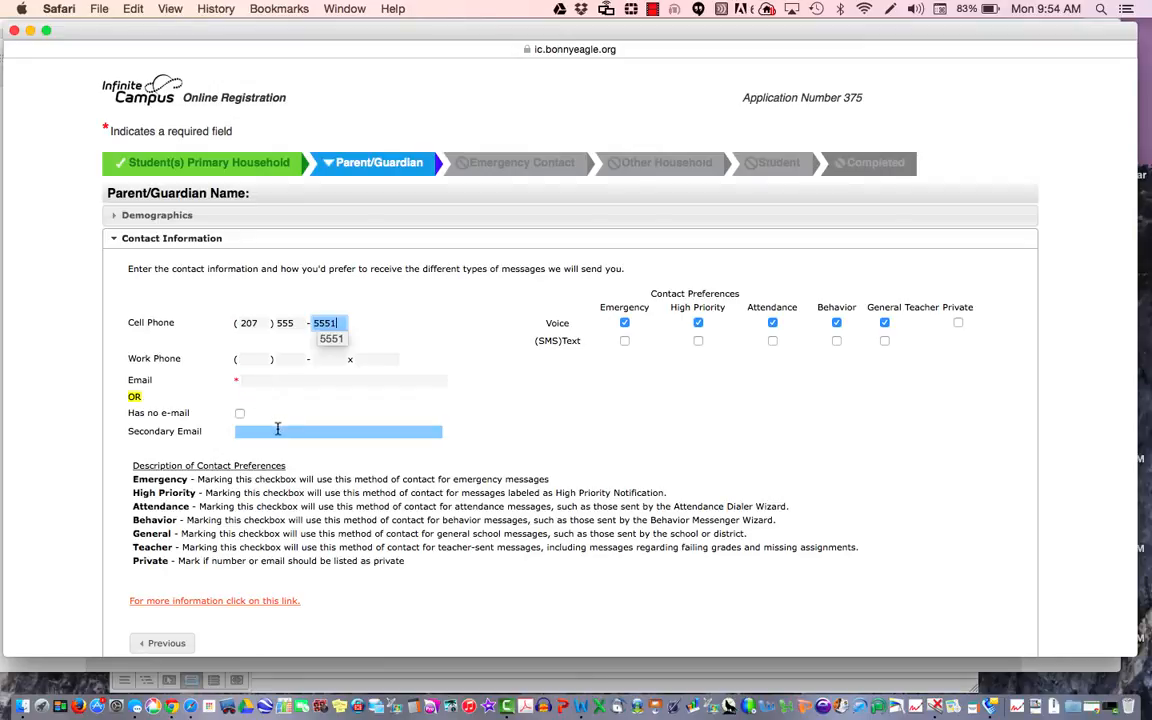
click(275, 380)
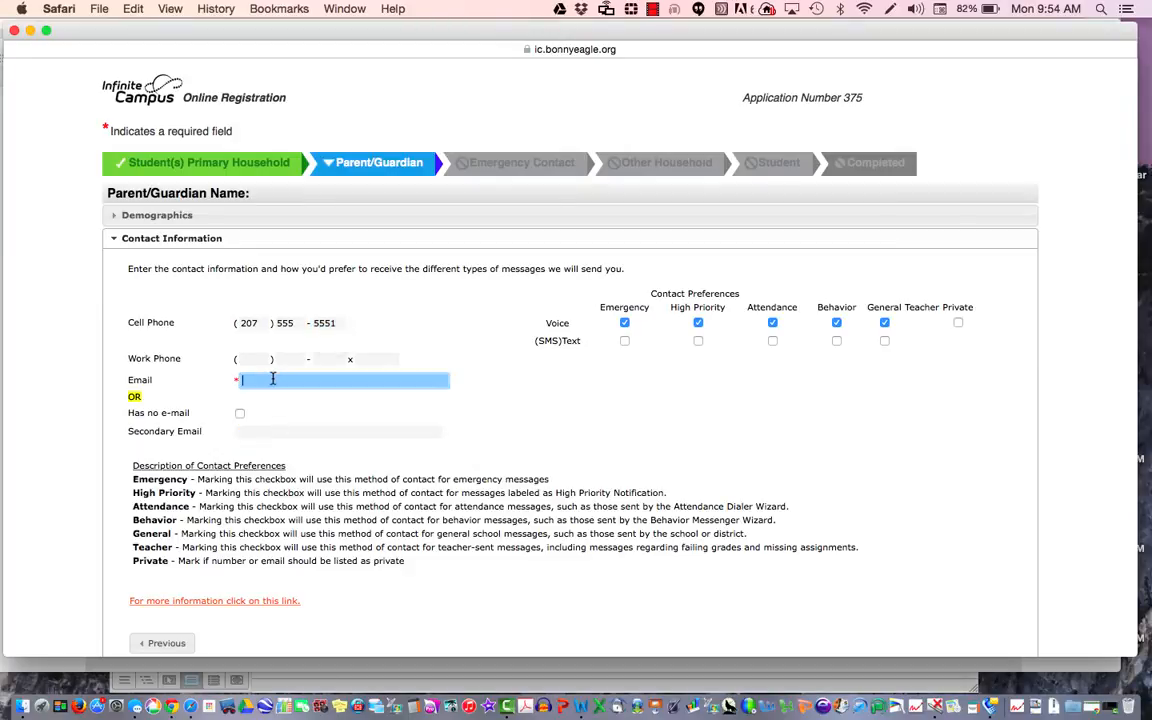
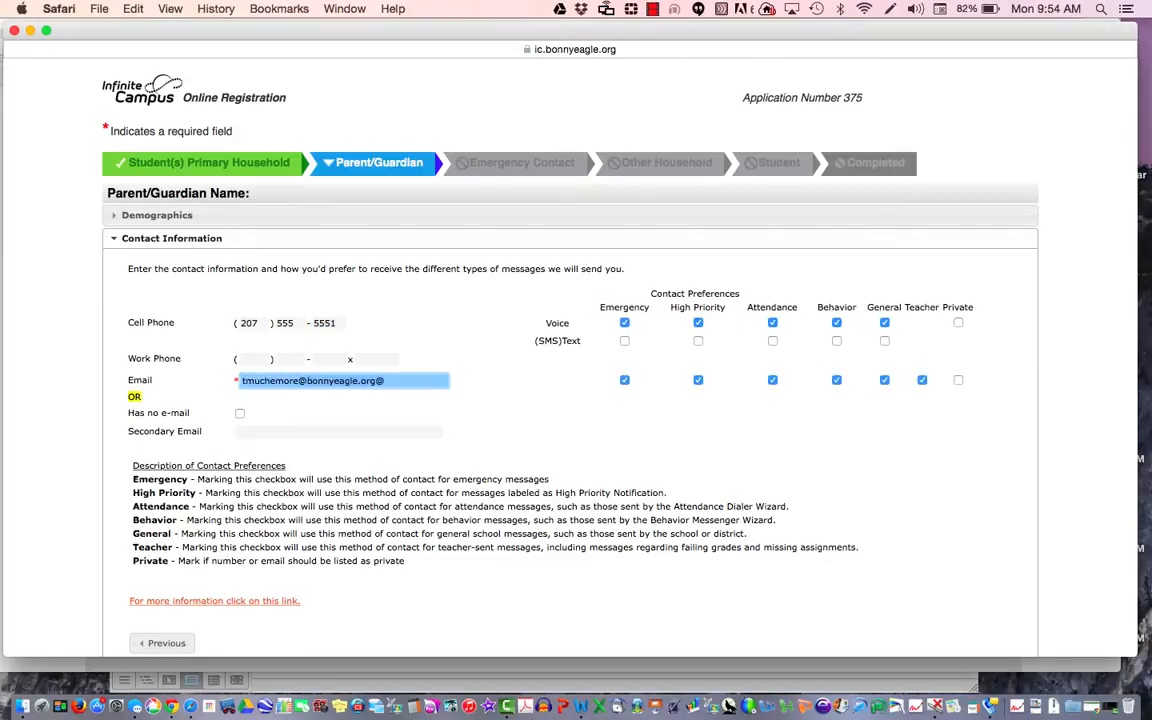
scroll(360, 574, down, 3)
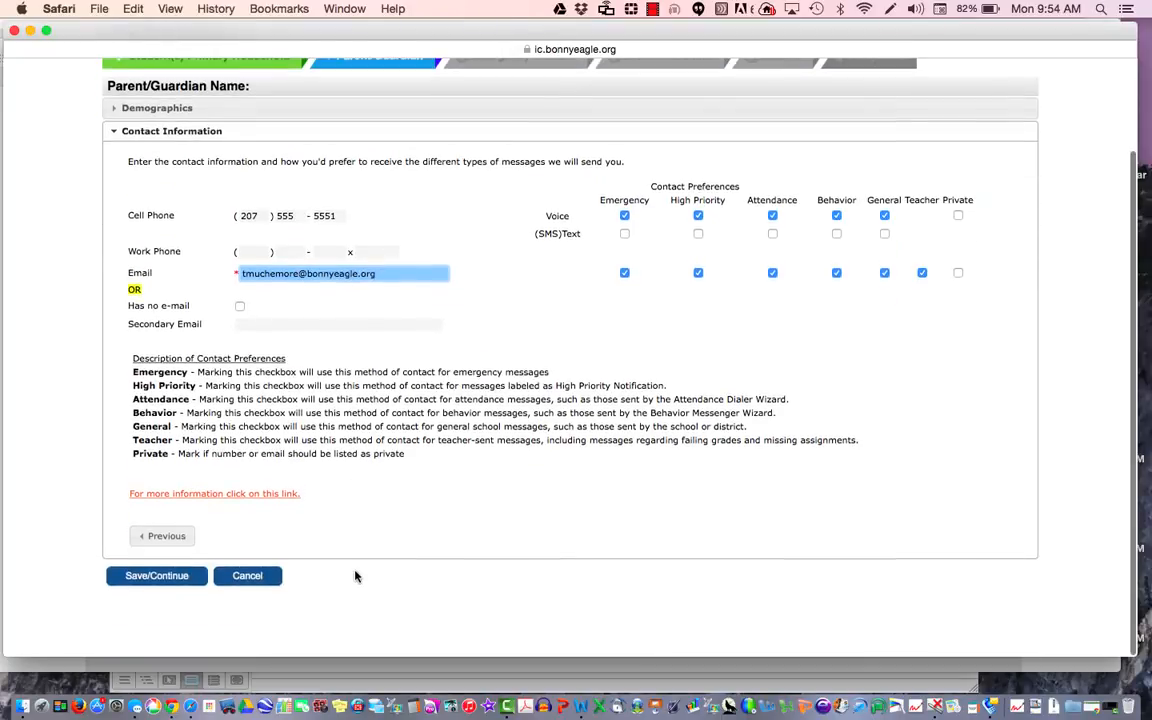
click(189, 581)
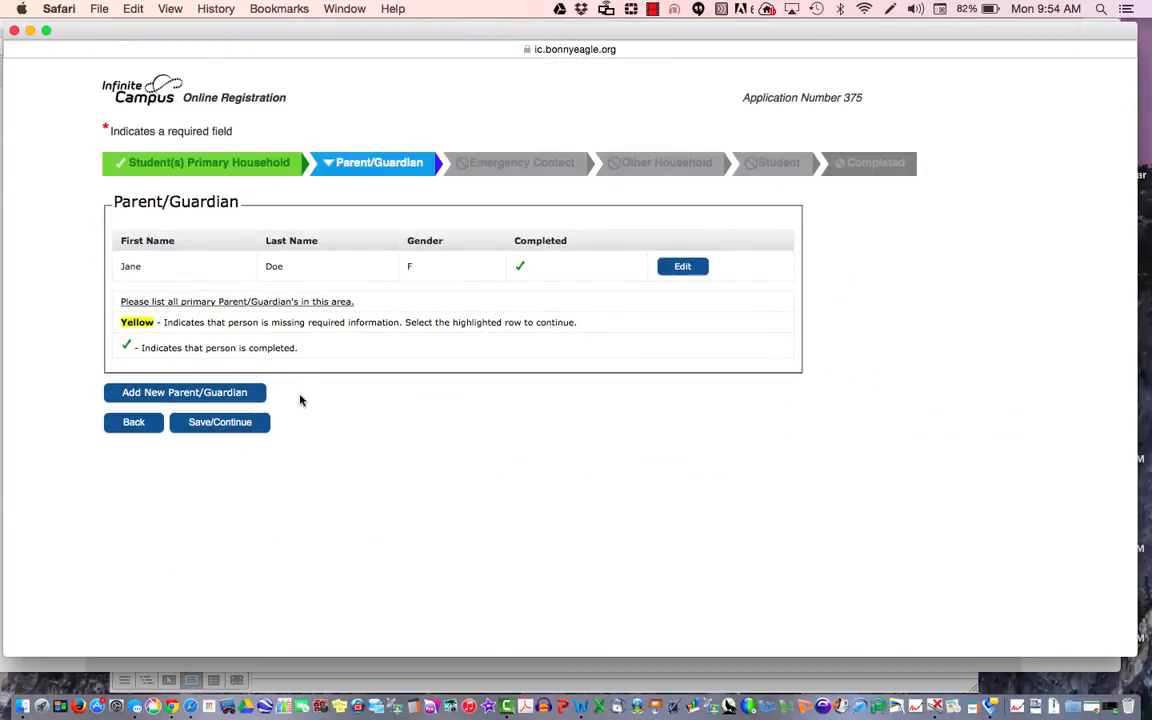
Step: Add a second guardian with his first and last name, birth date 06/01/1979 and gender Male
click(237, 395)
click(455, 276)
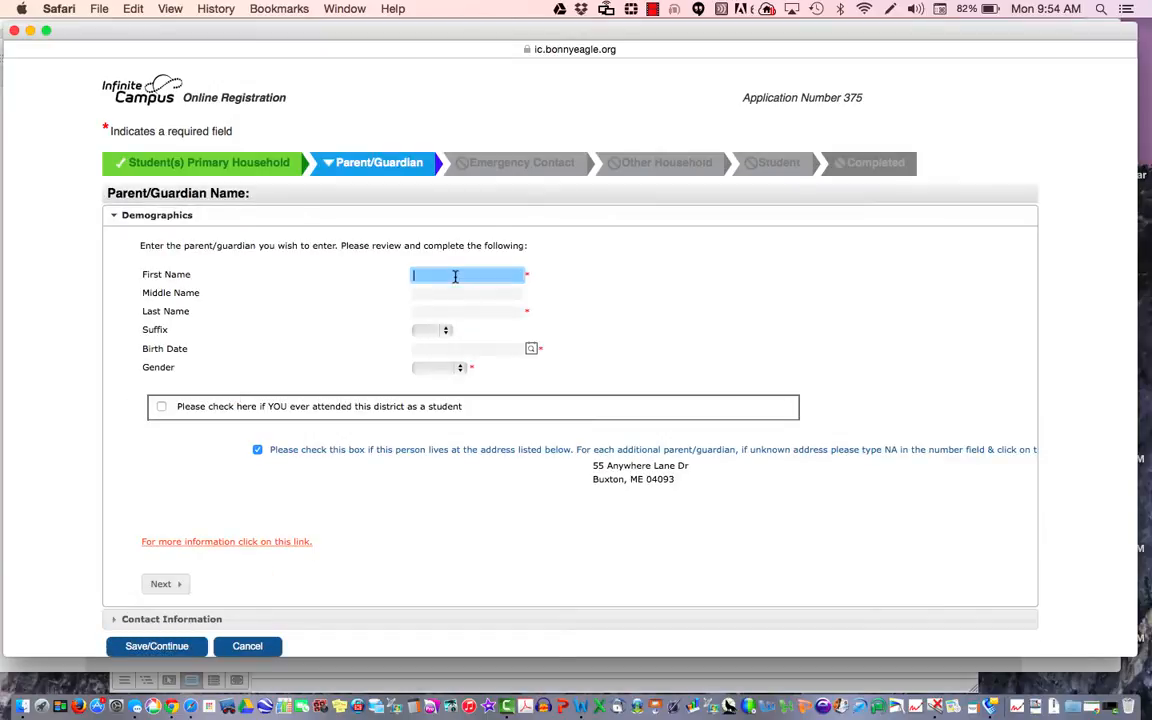
text(John)
key(Tab)
key(Tab)
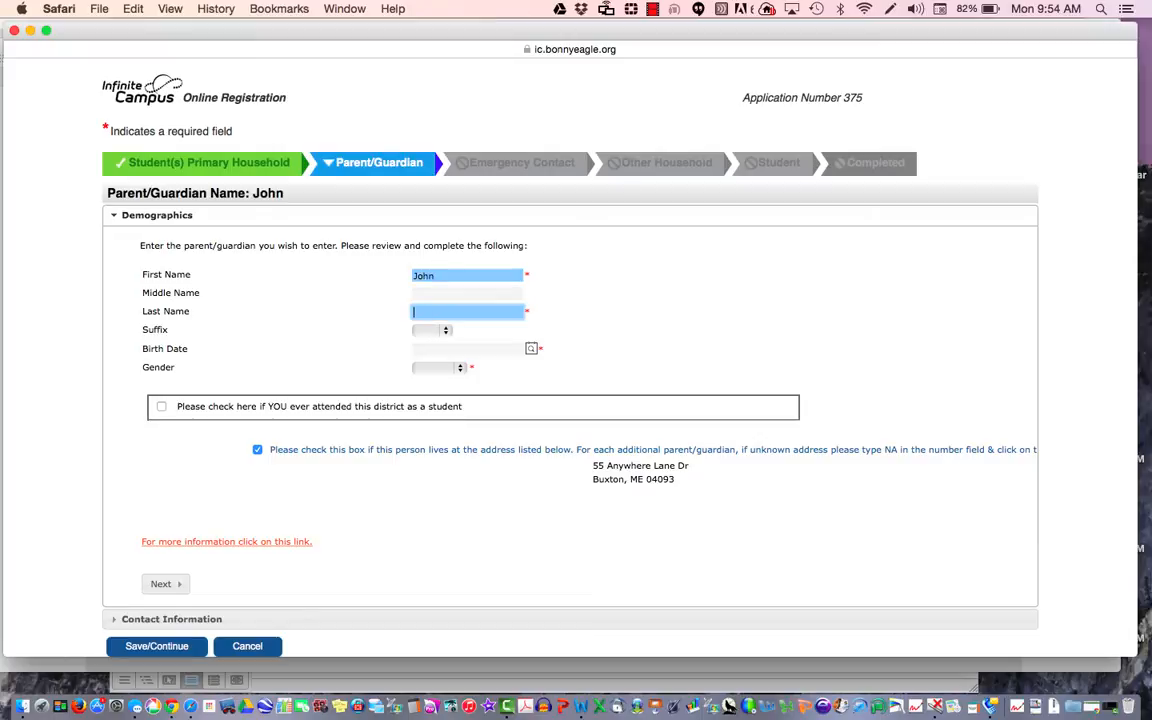
text(Doe)
key(Tab)
key(Tab)
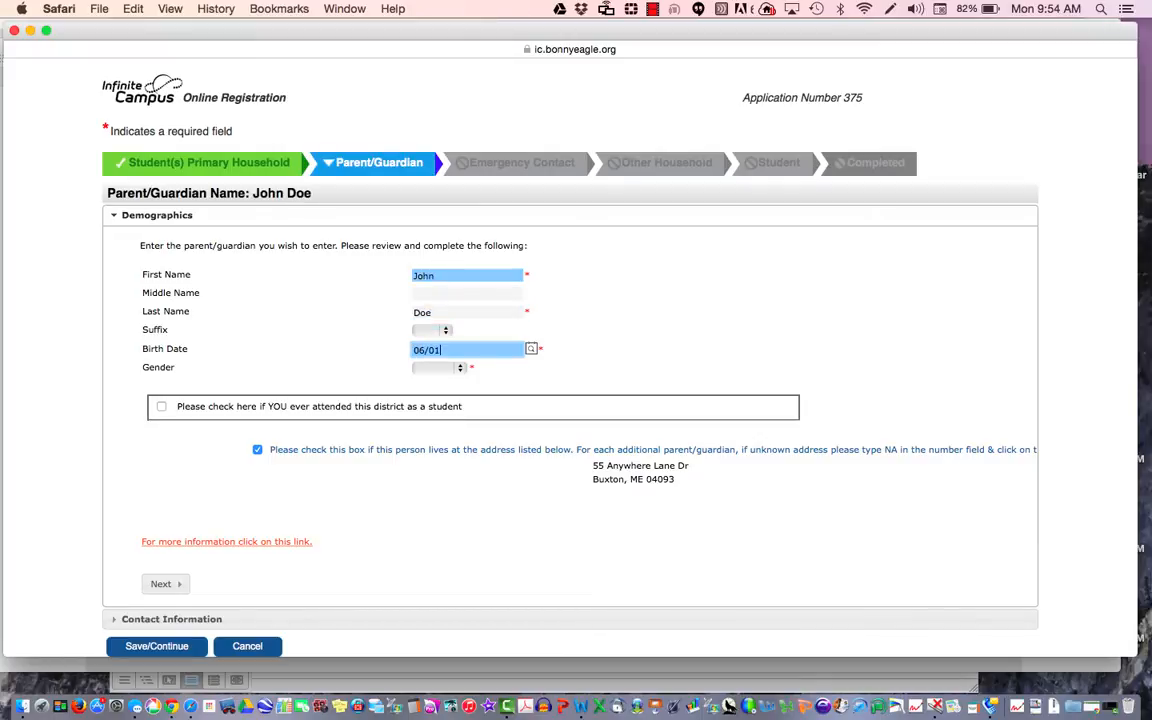
text(06/01/1979)
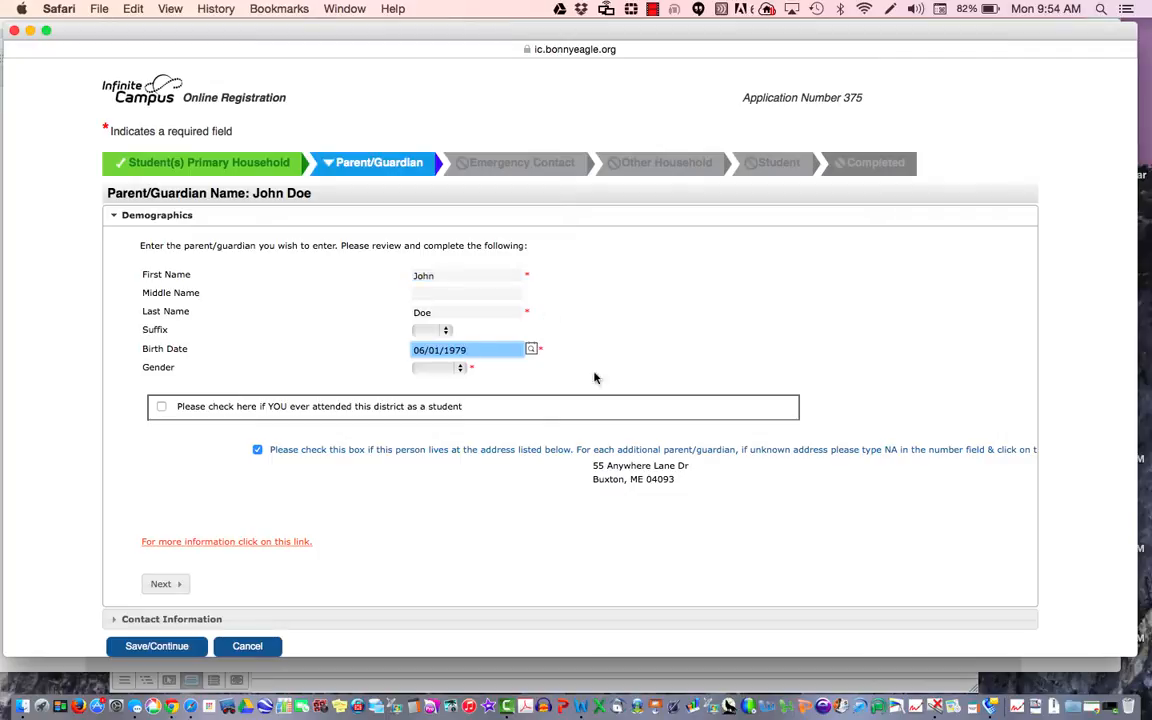
click(458, 369)
click(446, 414)
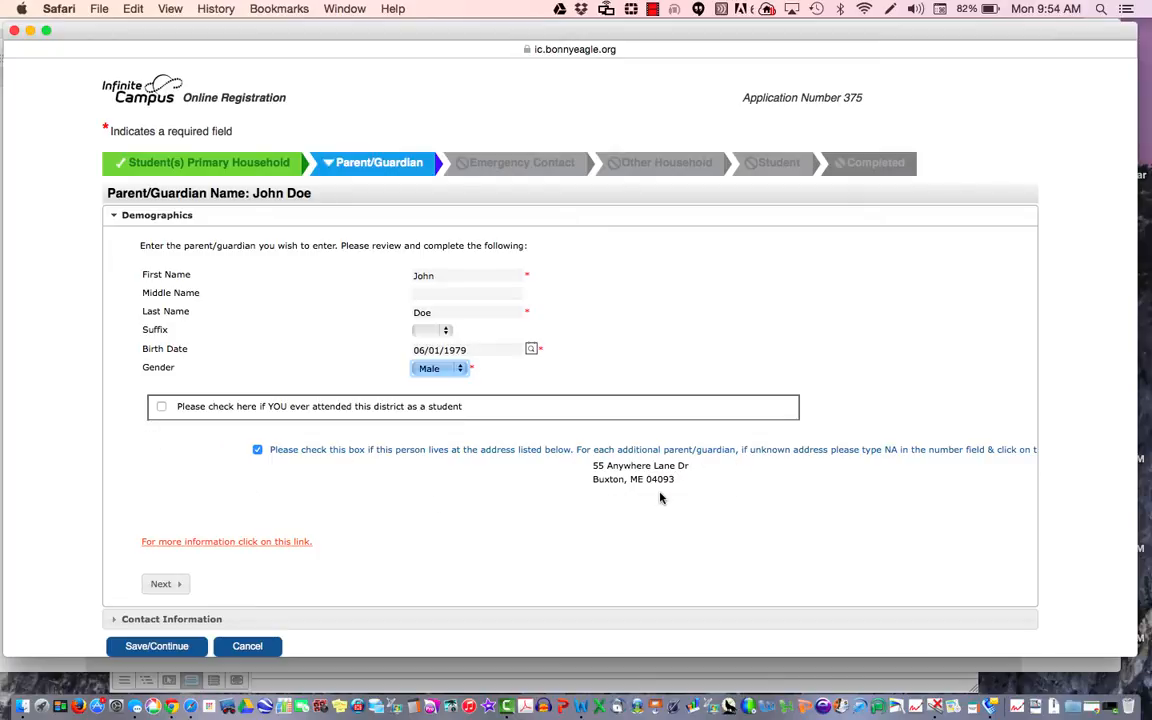
Step: Give him a separate address, picking the NA / Not Applicable suggestion with zip 00000
click(257, 451)
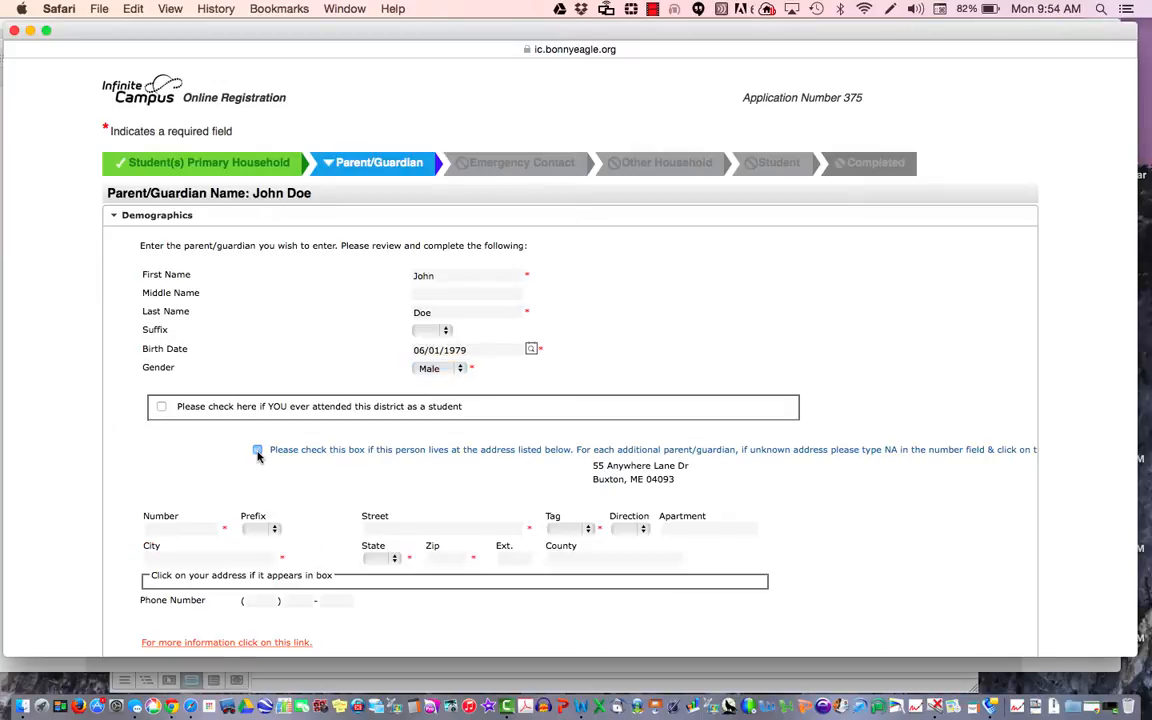
scroll(392, 460, down, 3)
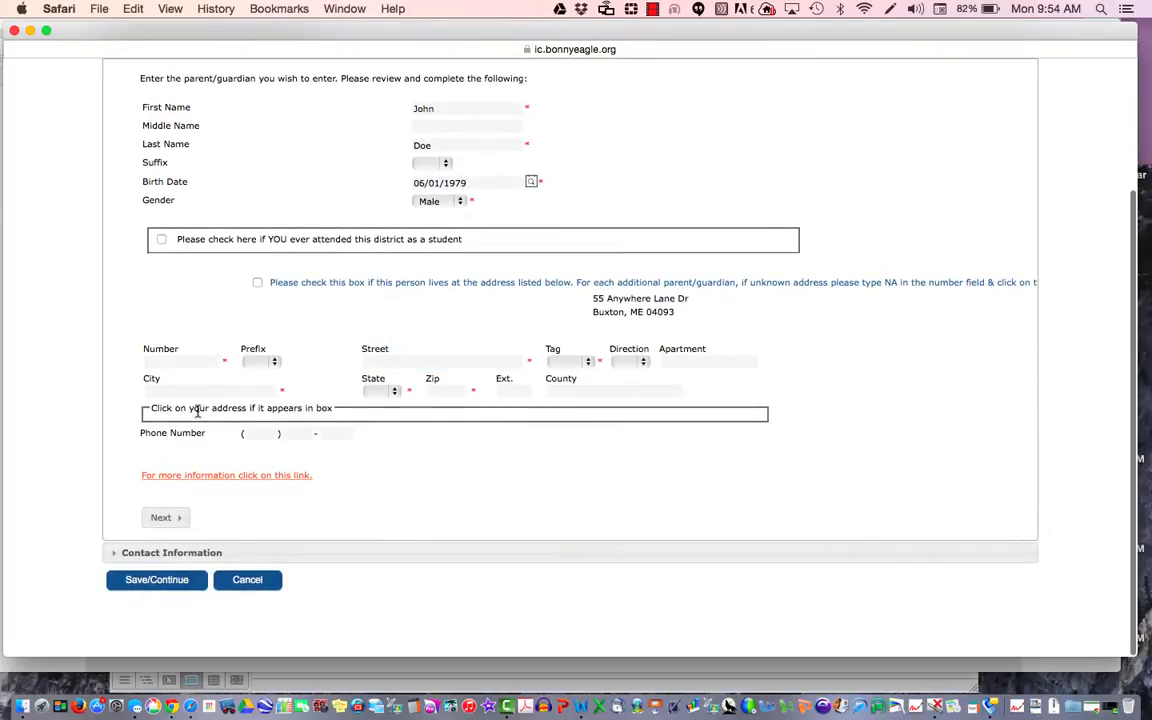
click(187, 360)
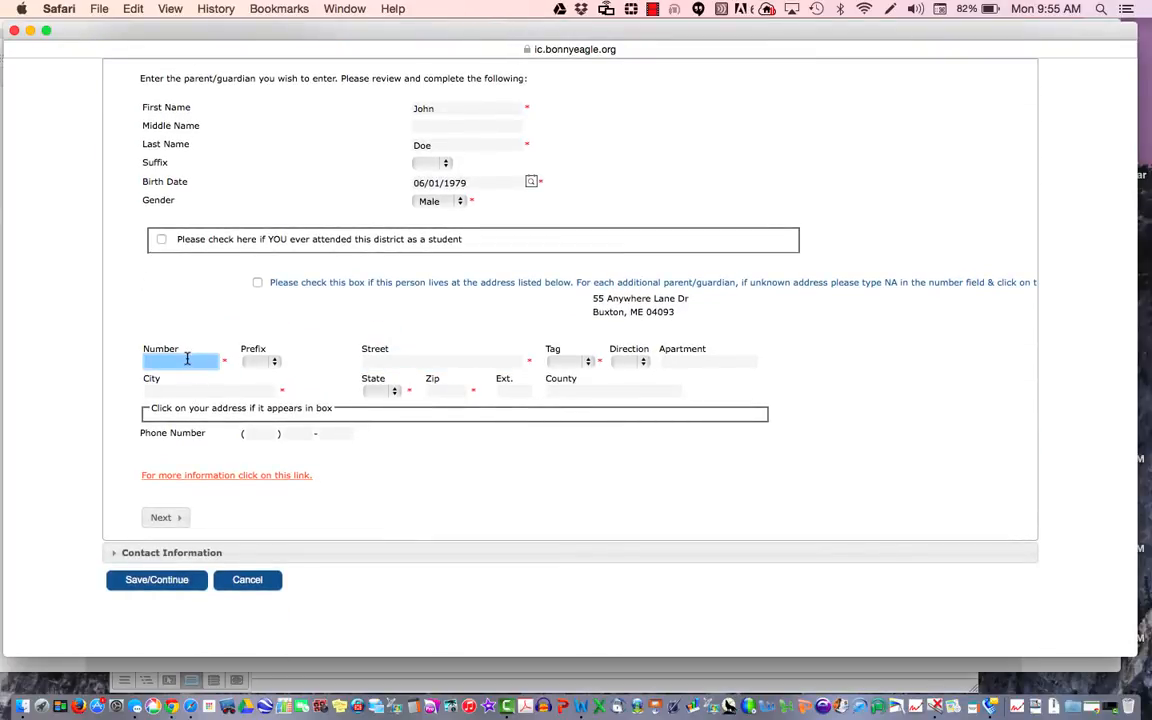
text(NA)
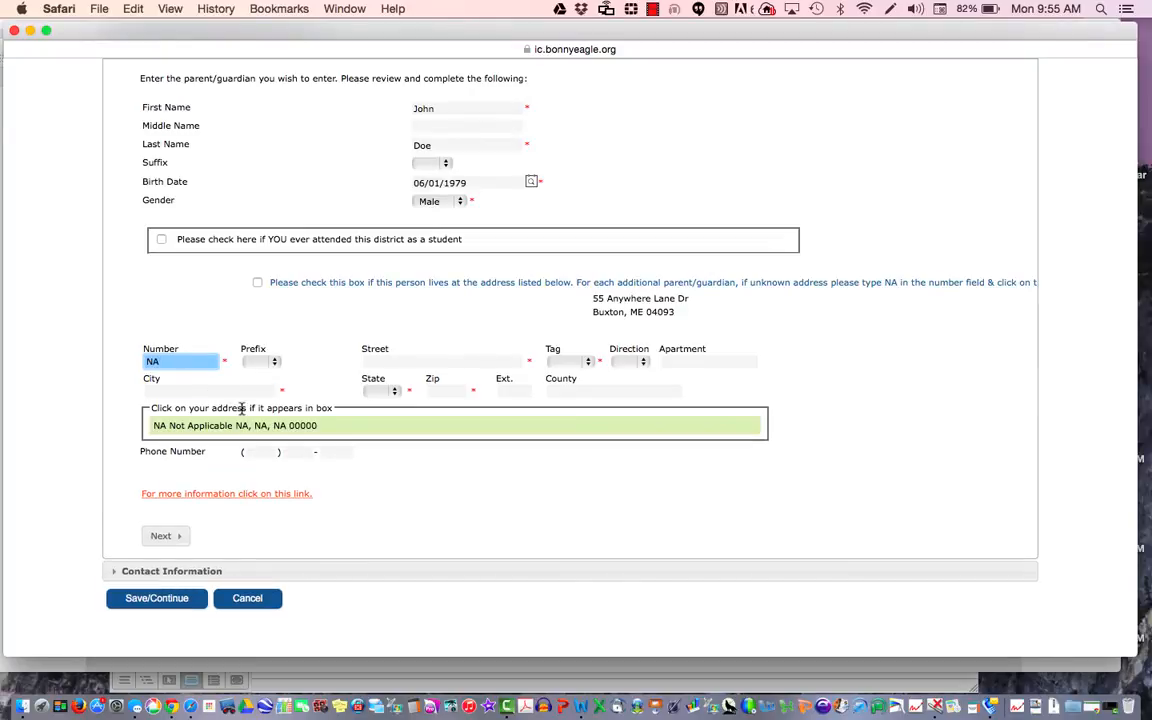
click(251, 427)
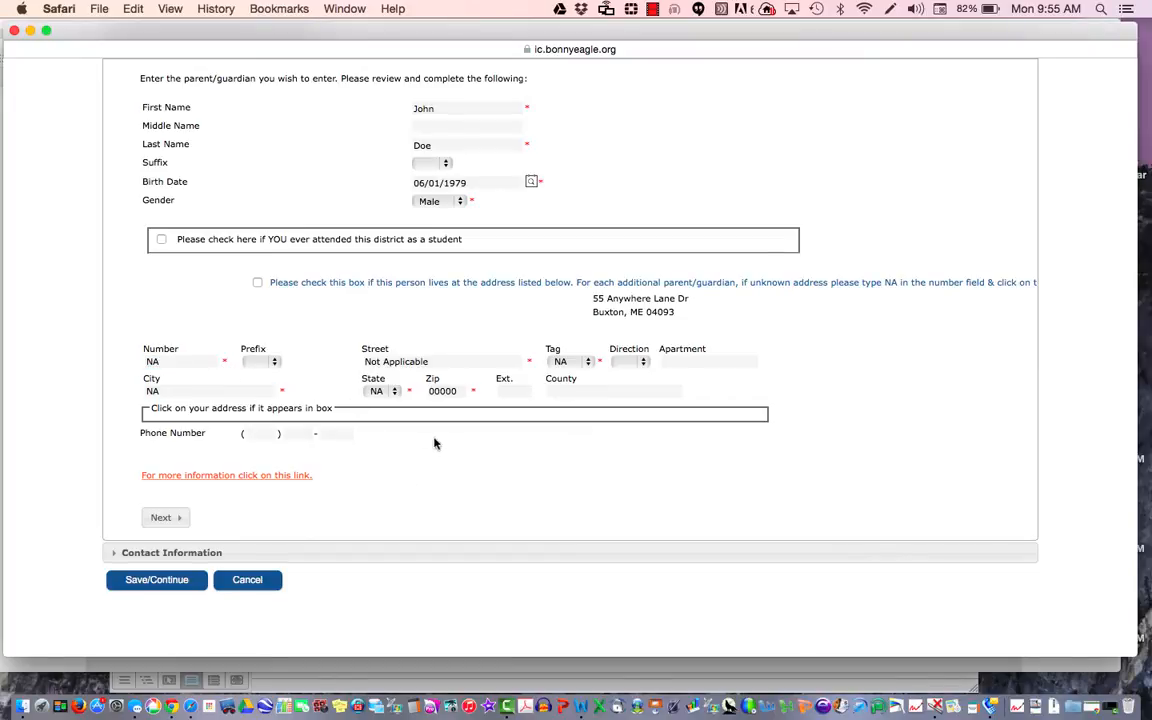
click(163, 517)
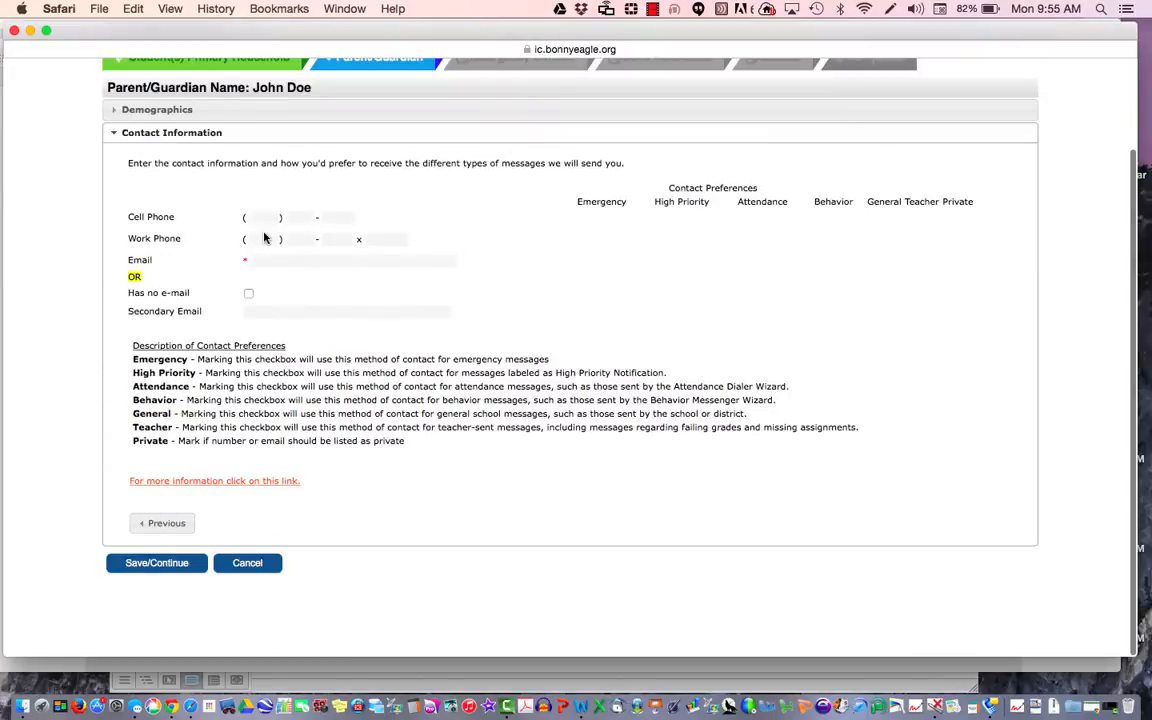
Step: Mark the second guardian as having no e-mail and save his contact details
click(259, 218)
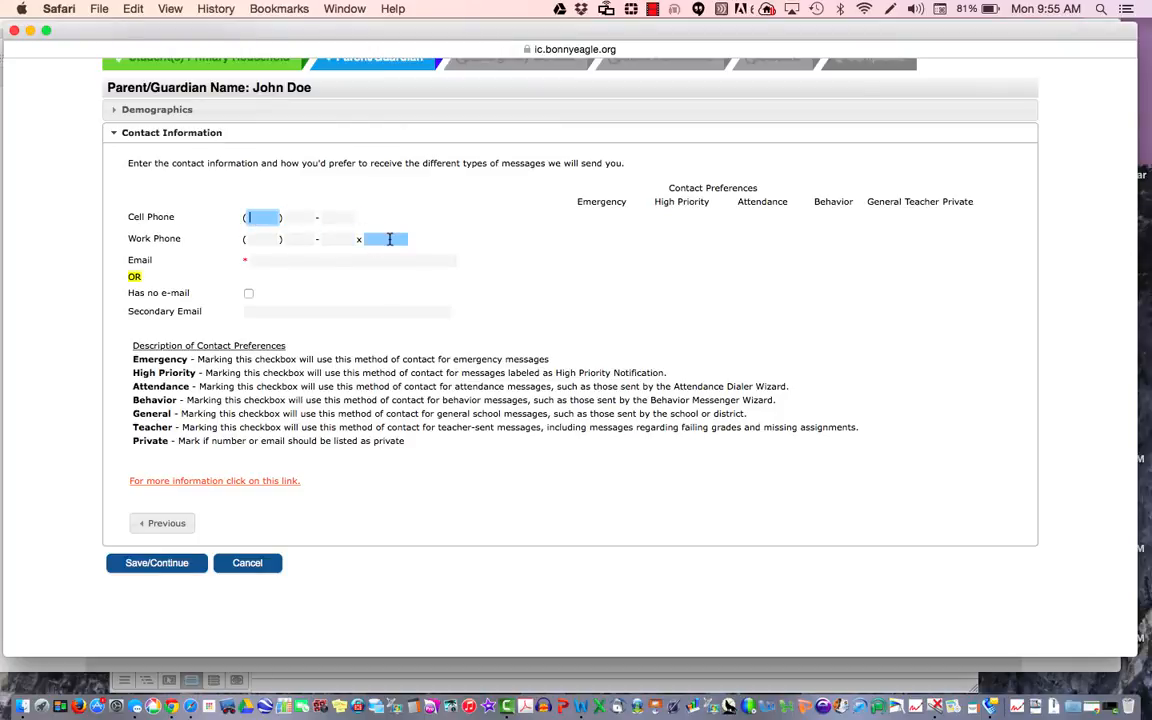
click(248, 296)
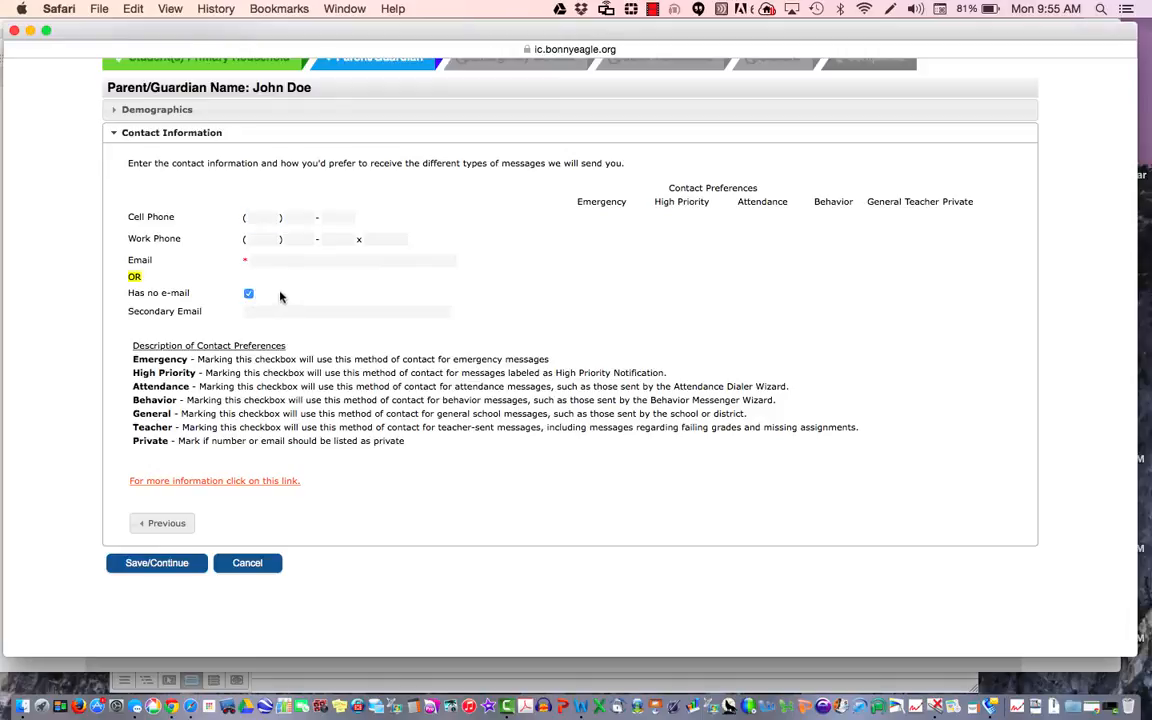
click(182, 568)
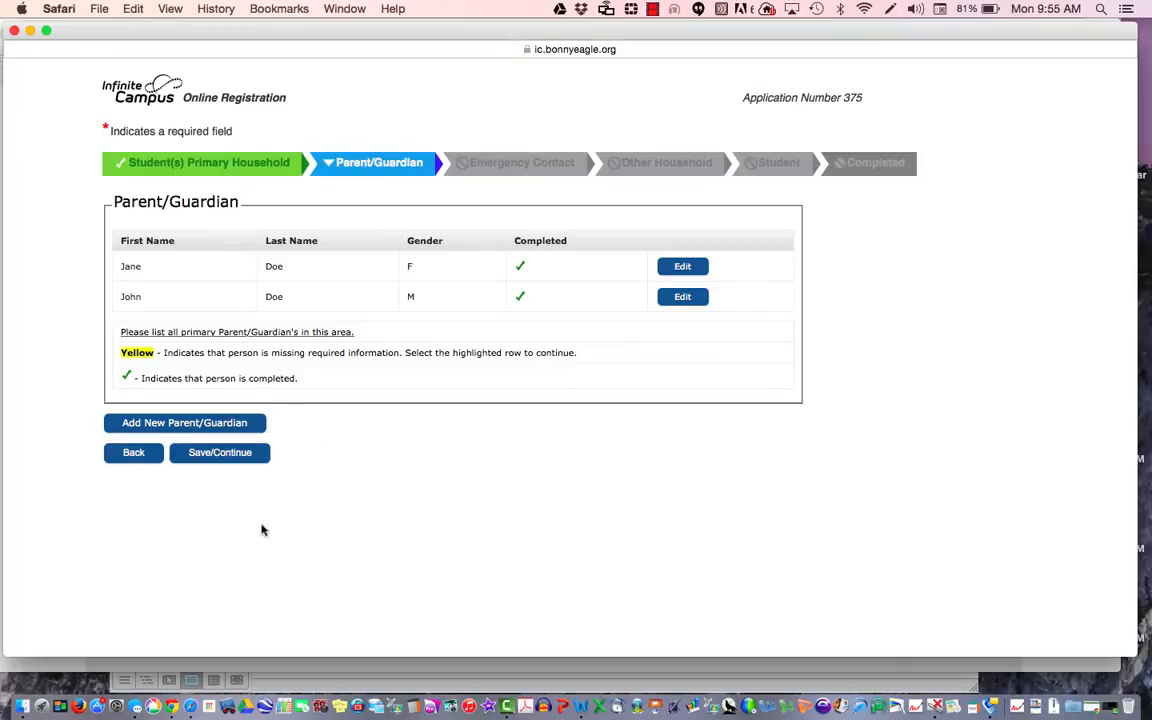
Step: Save the Parent/Guardian summary to advance to the Emergency Contact step
click(240, 458)
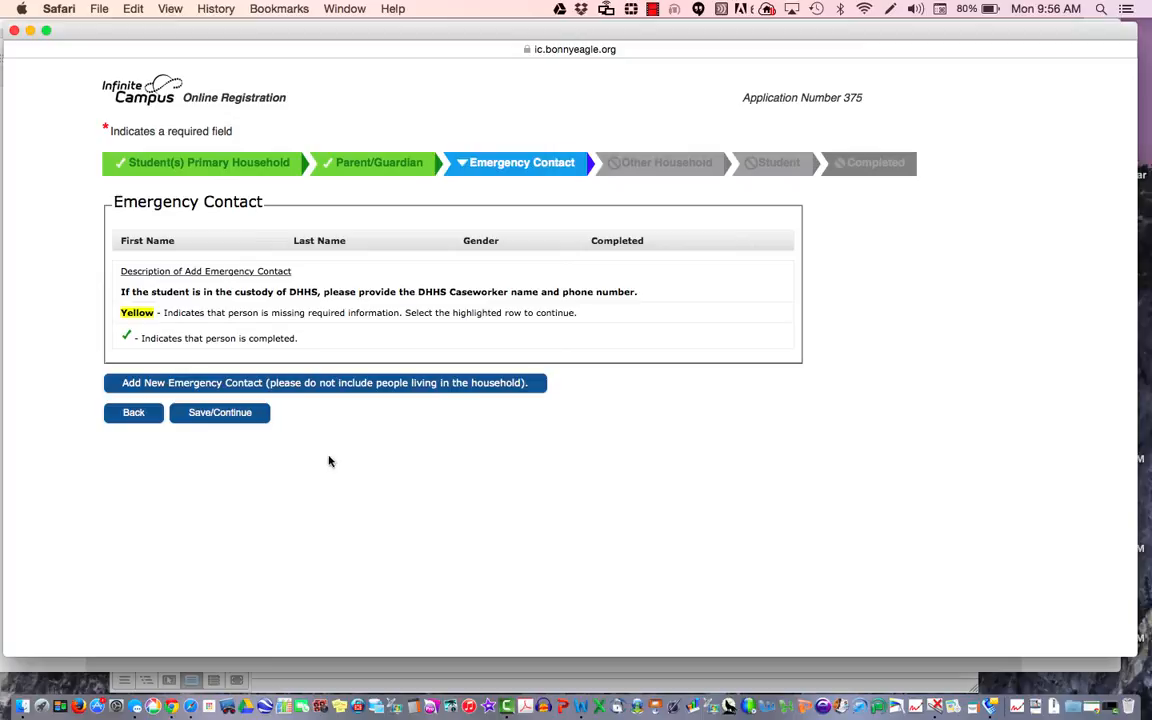
Step: Start a new emergency contact, entering her first and last name with gender Female
click(370, 386)
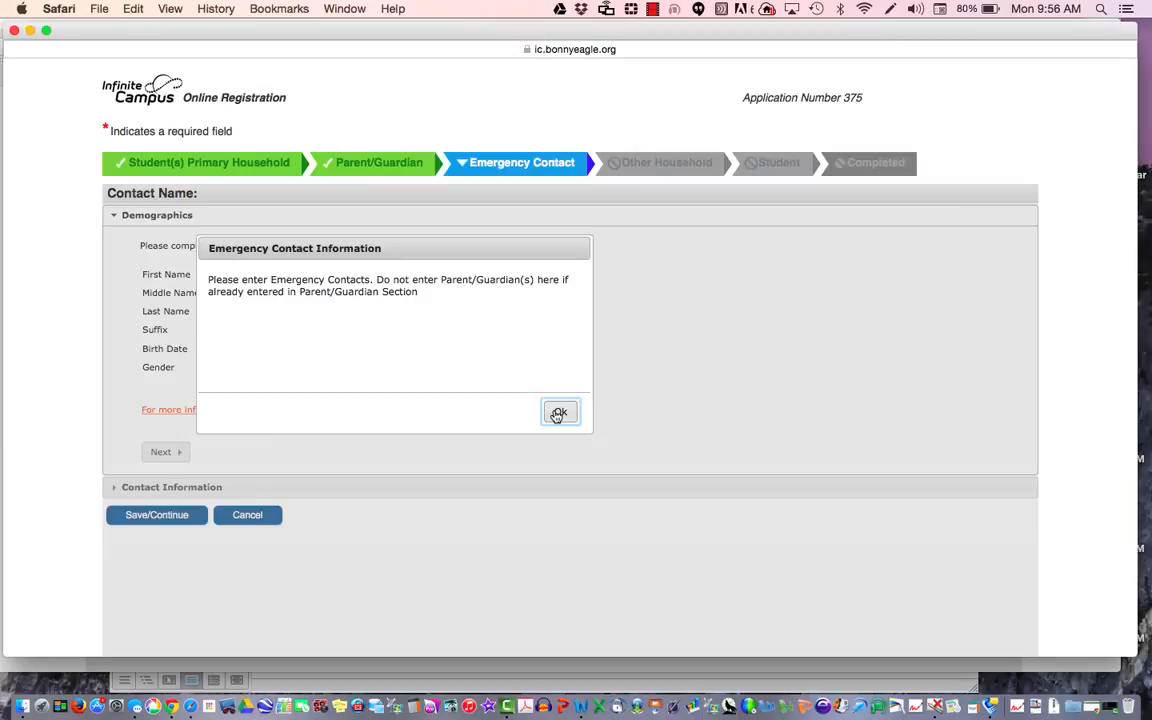
click(558, 413)
click(265, 274)
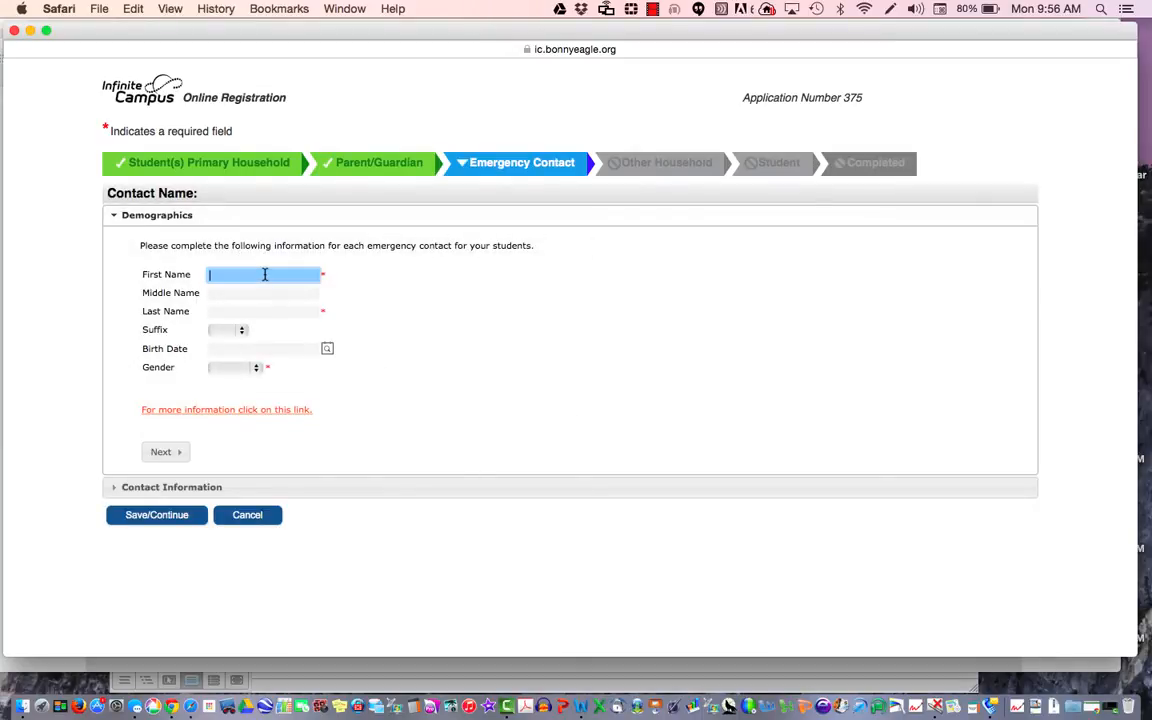
text(Nancy)
key(Tab)
key(Tab)
text(D)
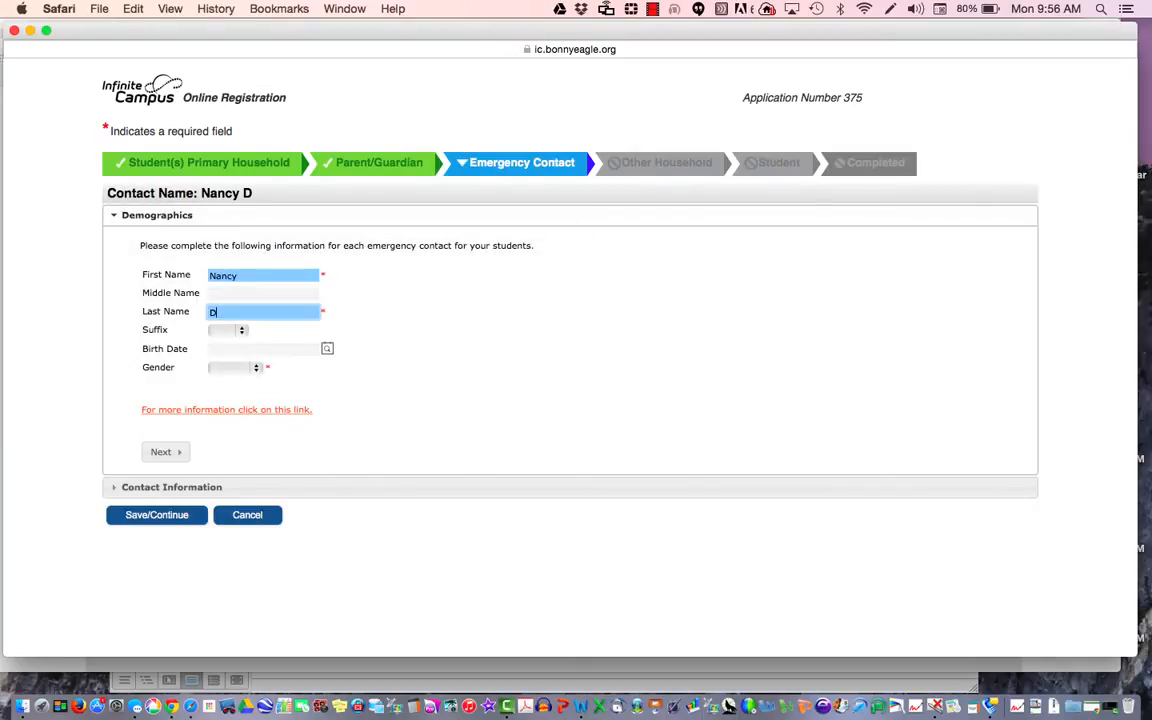
text(oe)
click(240, 370)
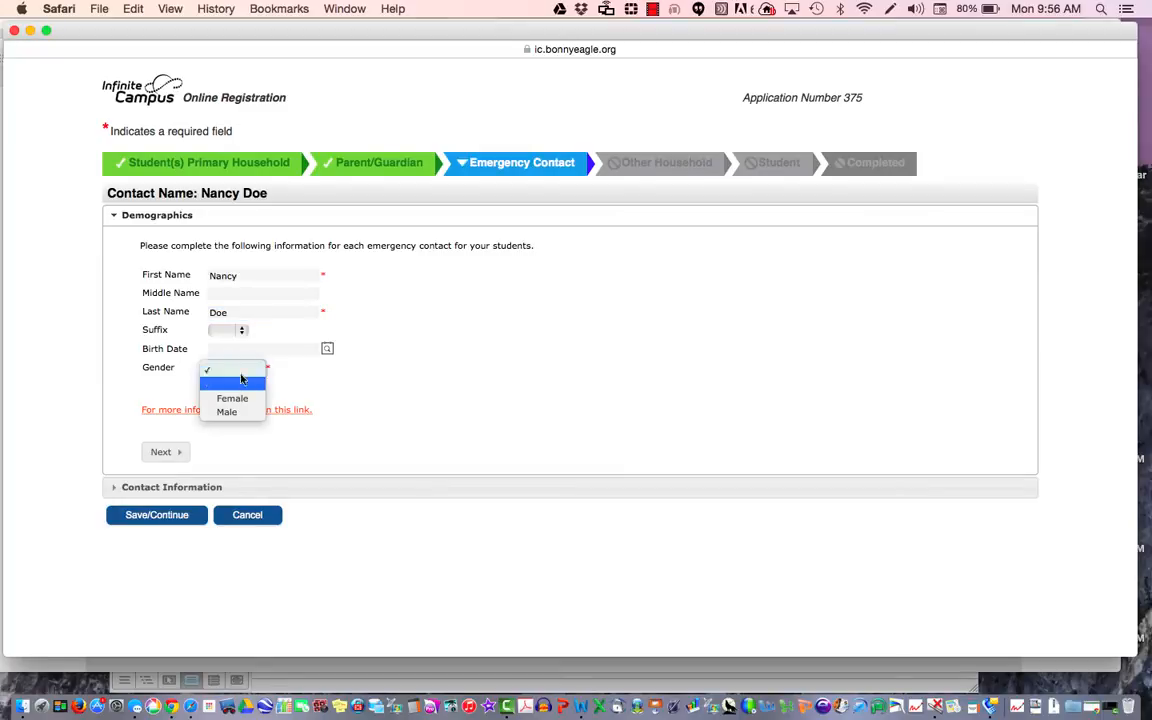
click(245, 398)
click(163, 452)
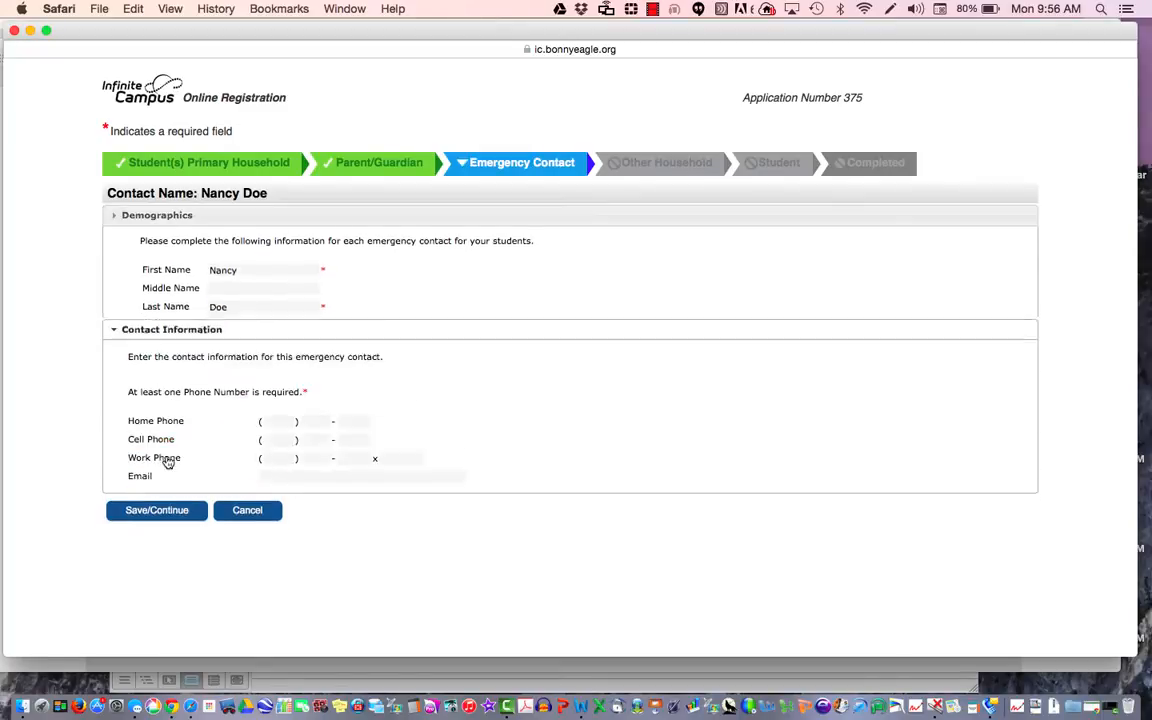
Step: Enter the contact's home phone number and save the emergency contact
click(278, 333)
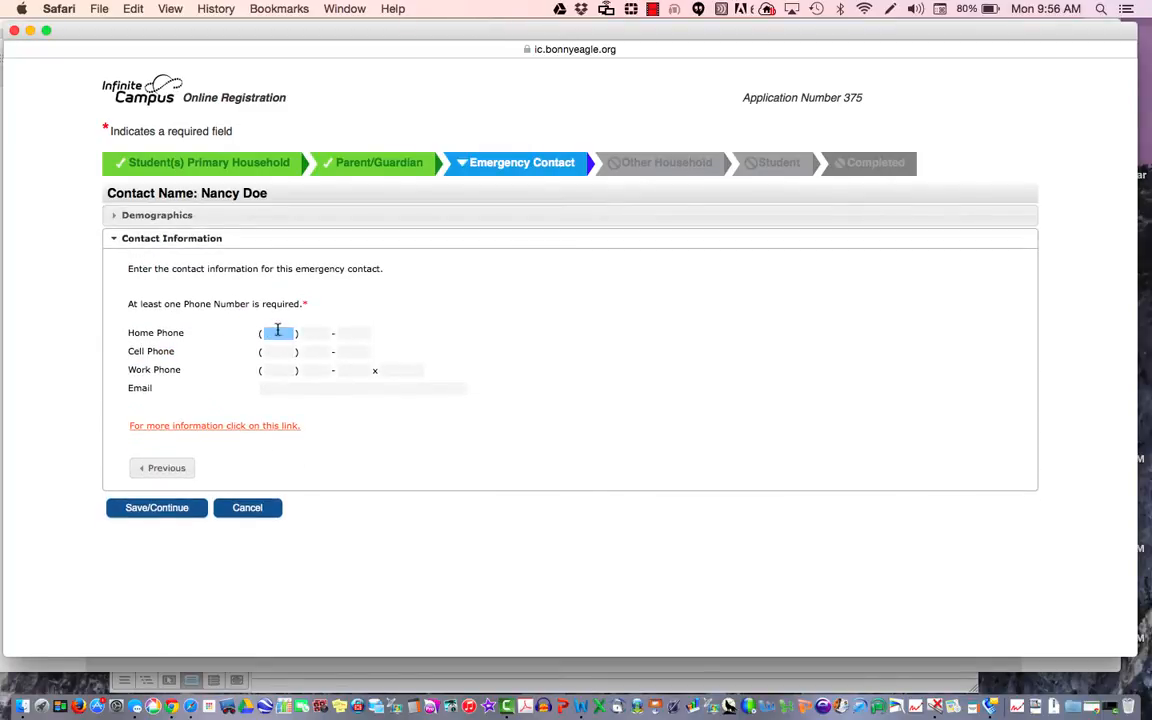
click(278, 351)
click(273, 332)
click(283, 388)
click(279, 350)
click(273, 332)
text(207 ) )
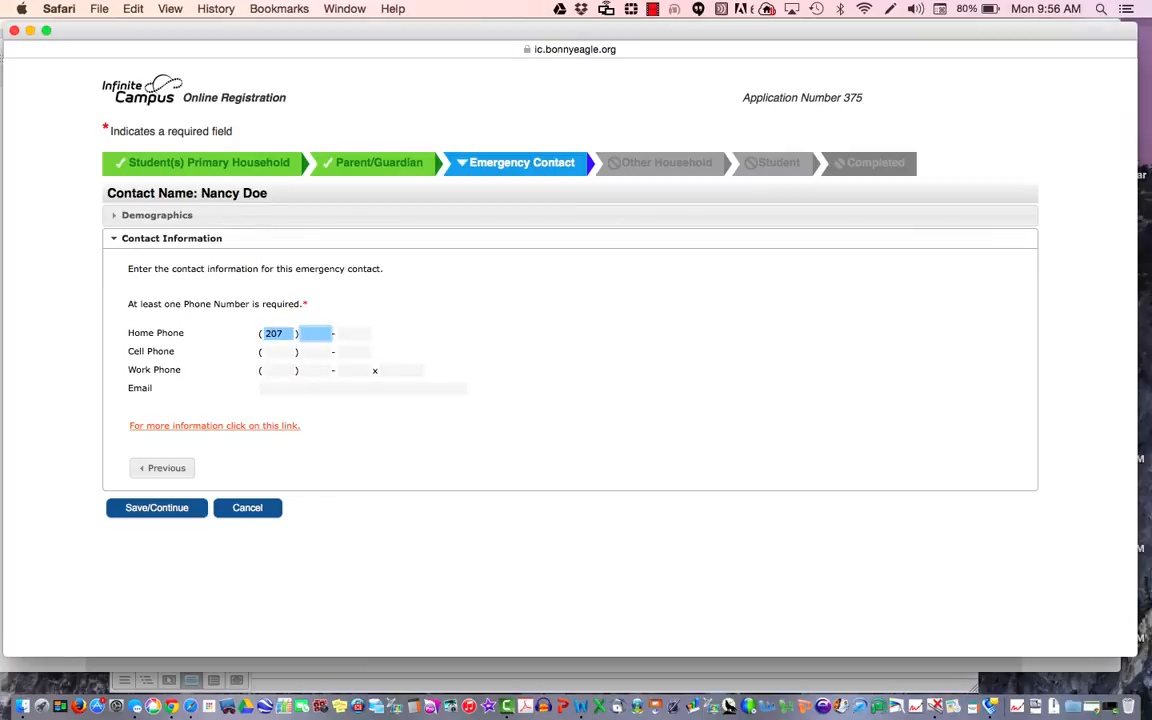
text(555 - )
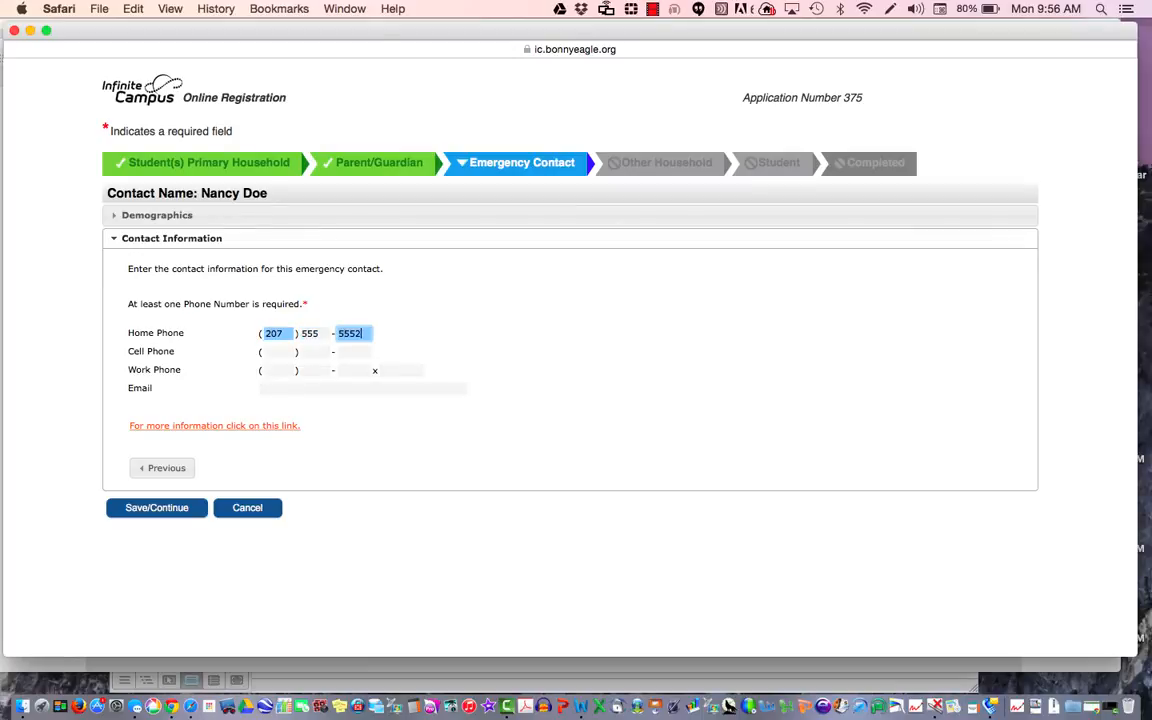
text(5552)
click(184, 512)
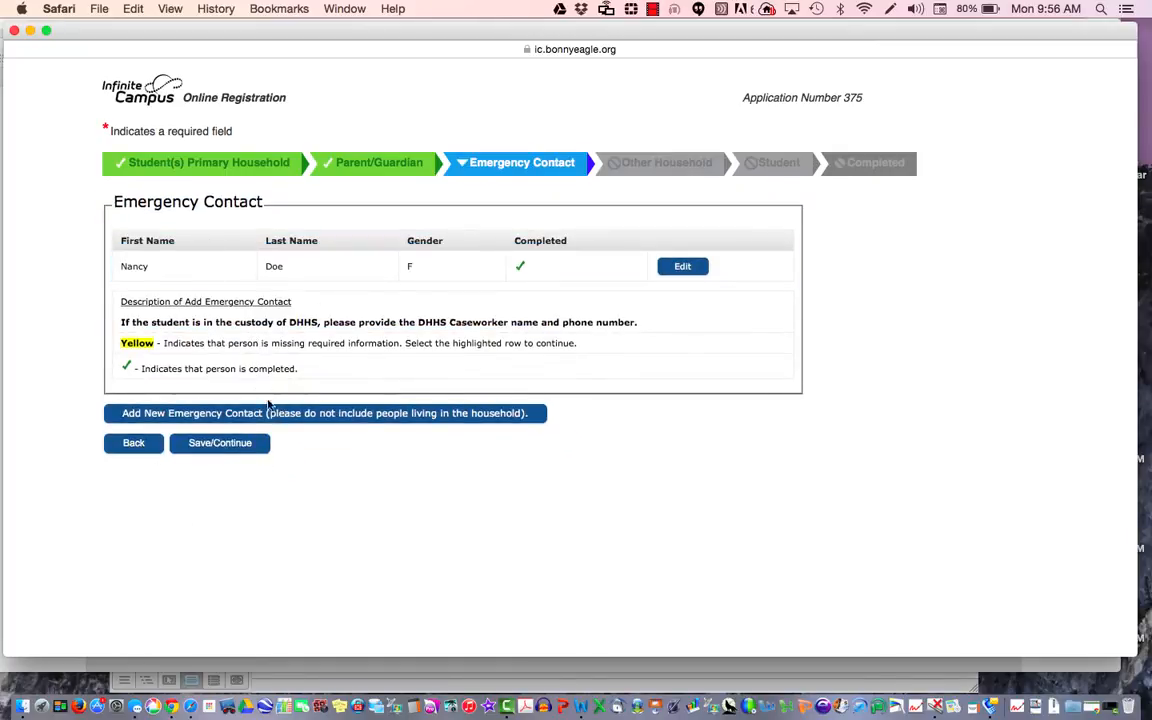
Step: Save the Emergency Contact list with its single completed contact to reach Other Household
click(298, 420)
click(240, 447)
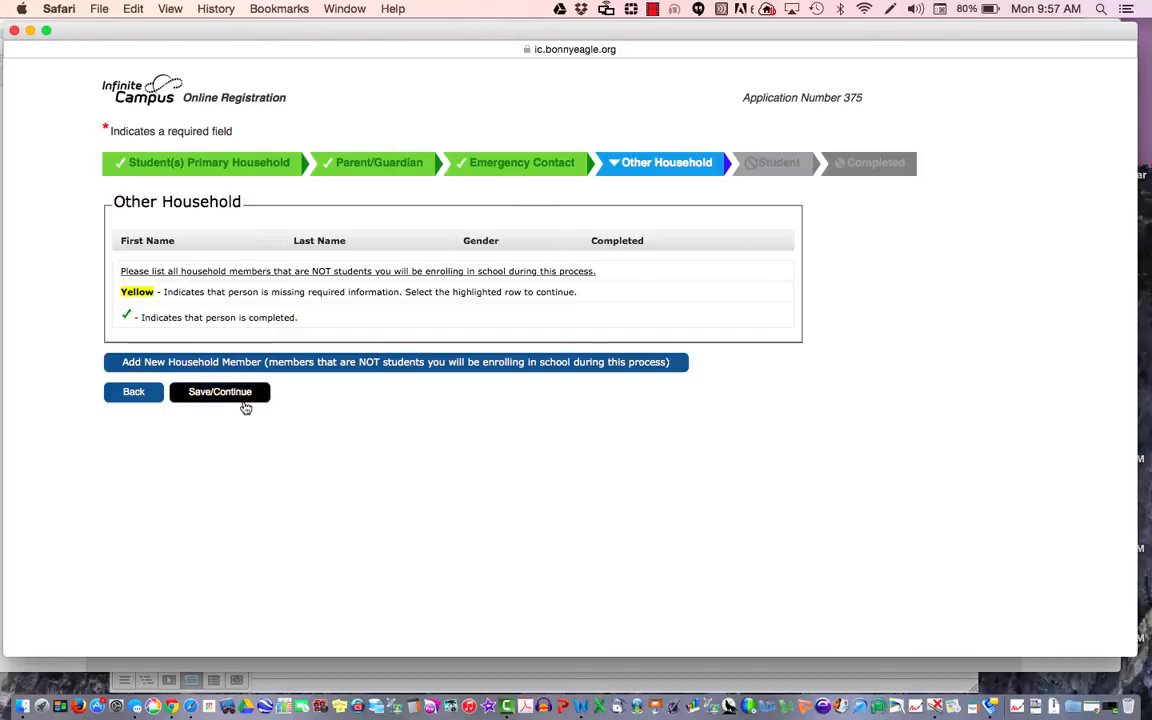
Step: Add a male household member with first and last name, then continue to Student
click(368, 365)
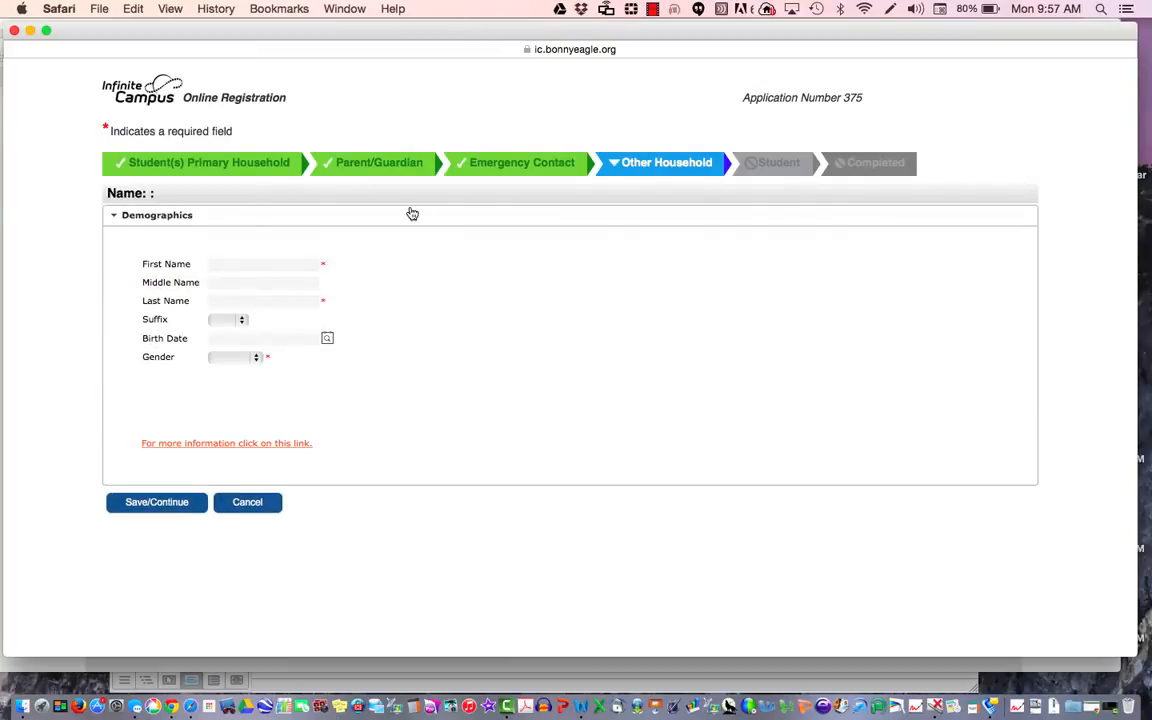
click(290, 264)
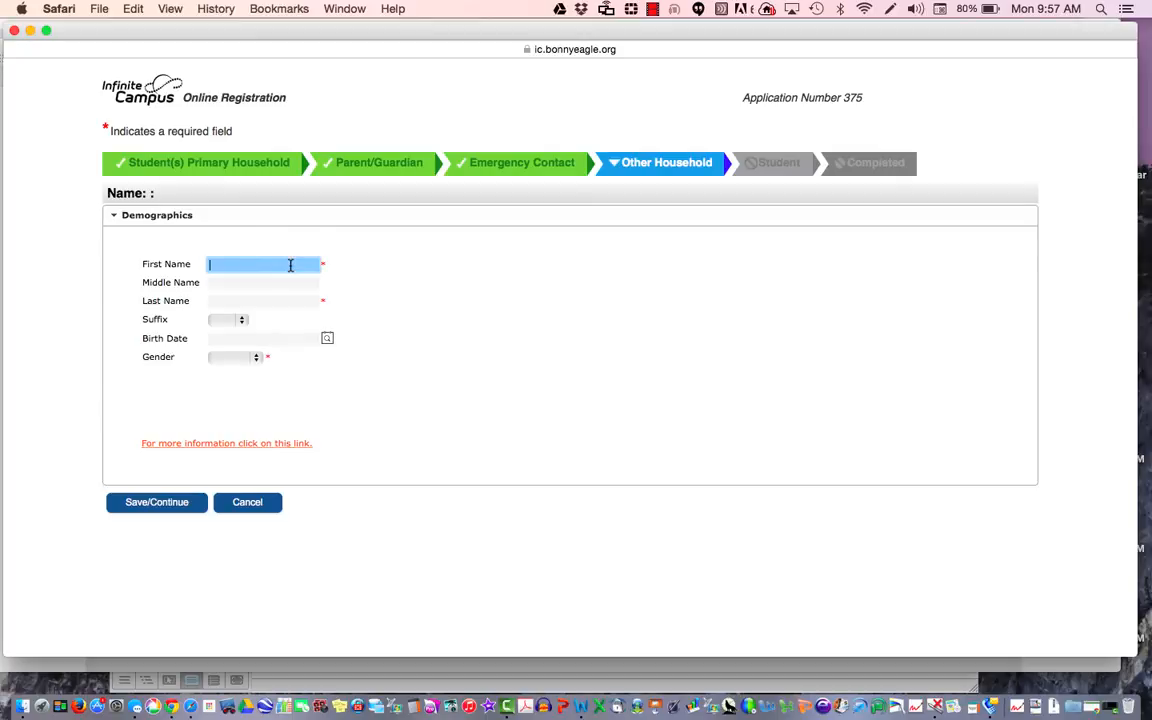
text(DJ)
key(Tab)
key(Tab)
text(Doe)
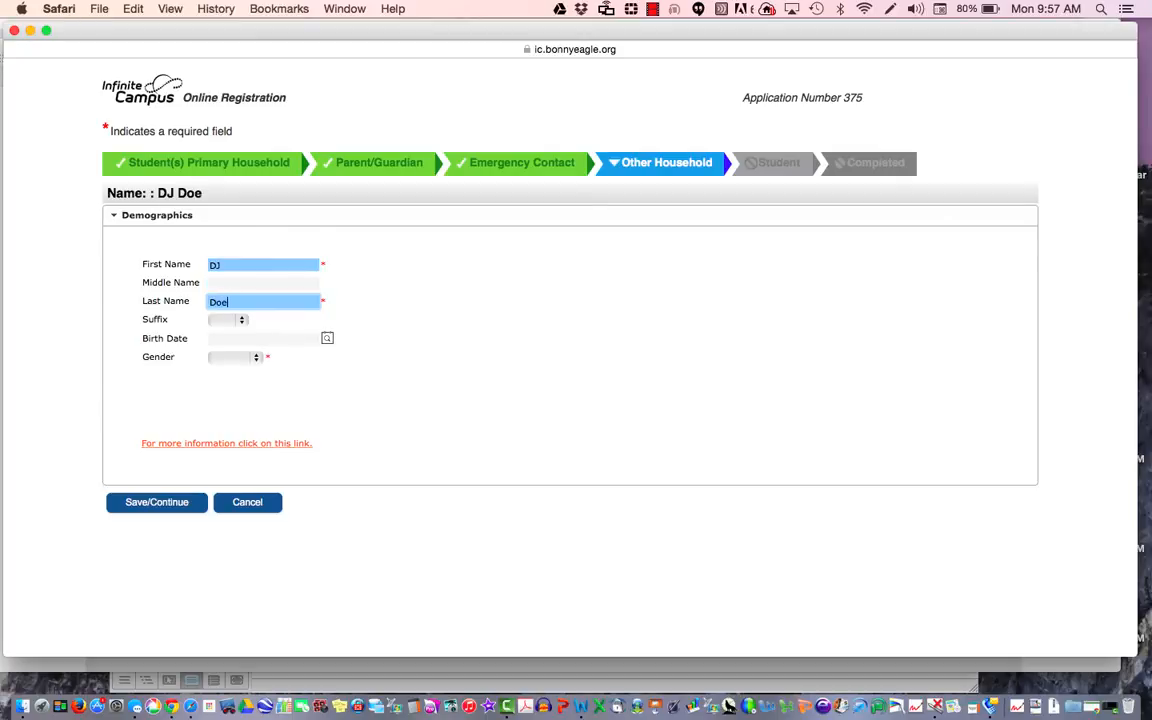
click(241, 358)
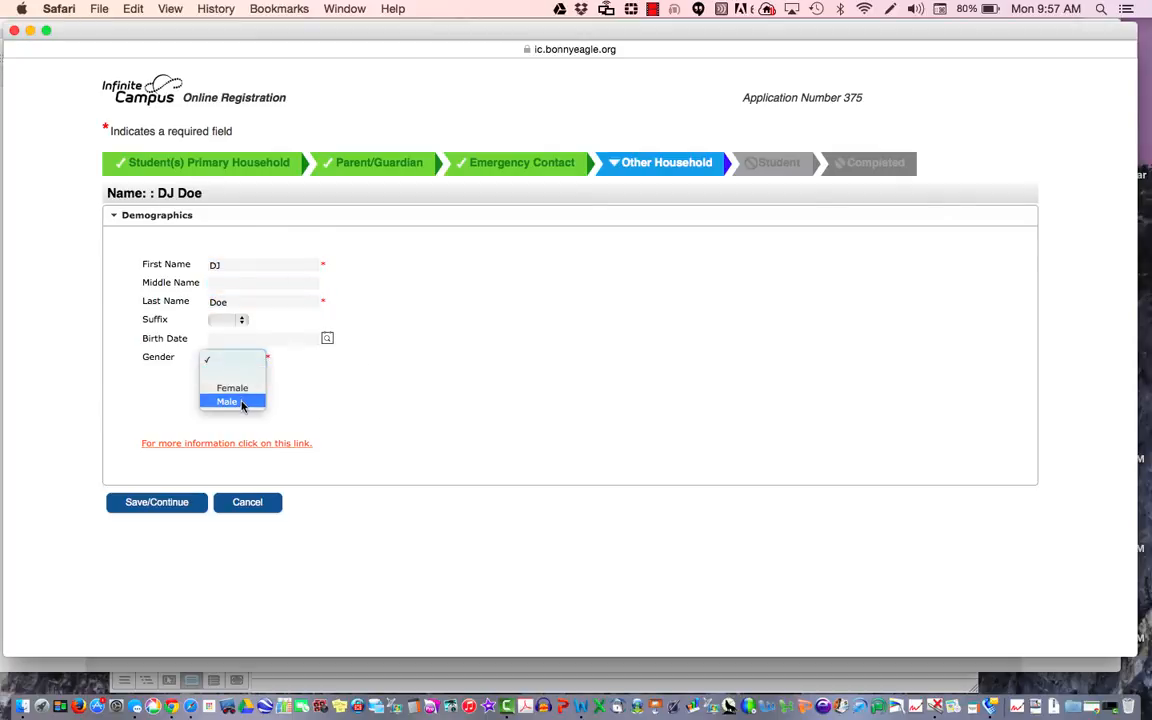
click(245, 401)
click(157, 503)
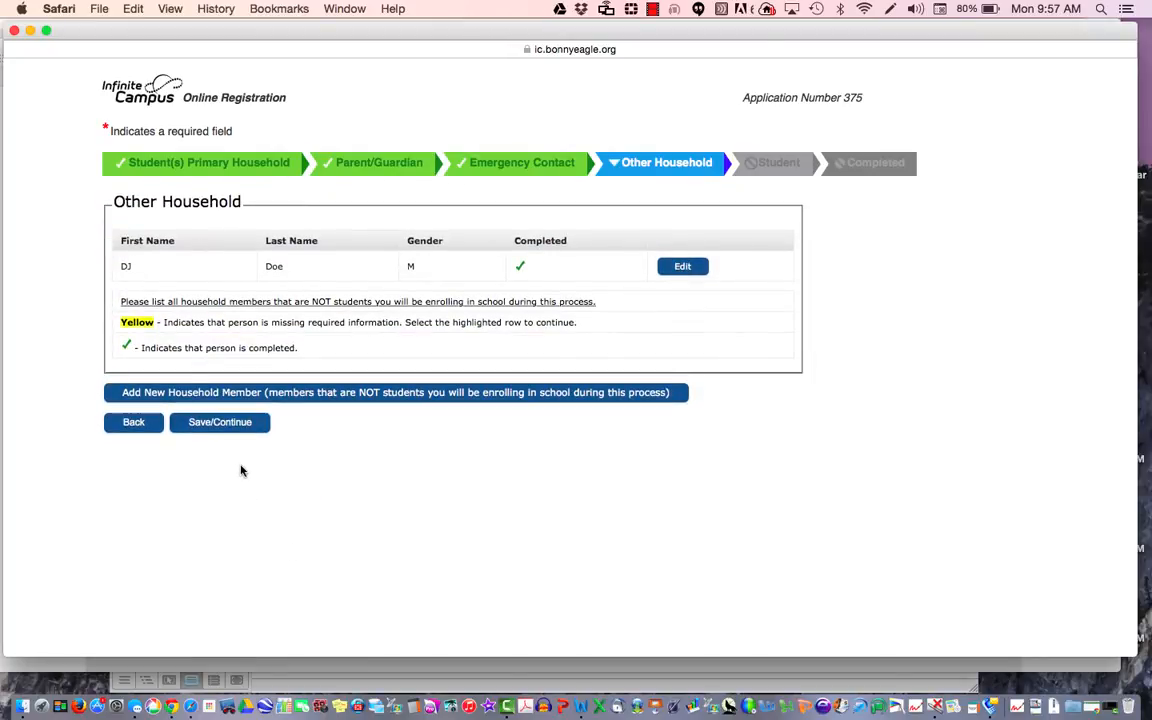
click(234, 427)
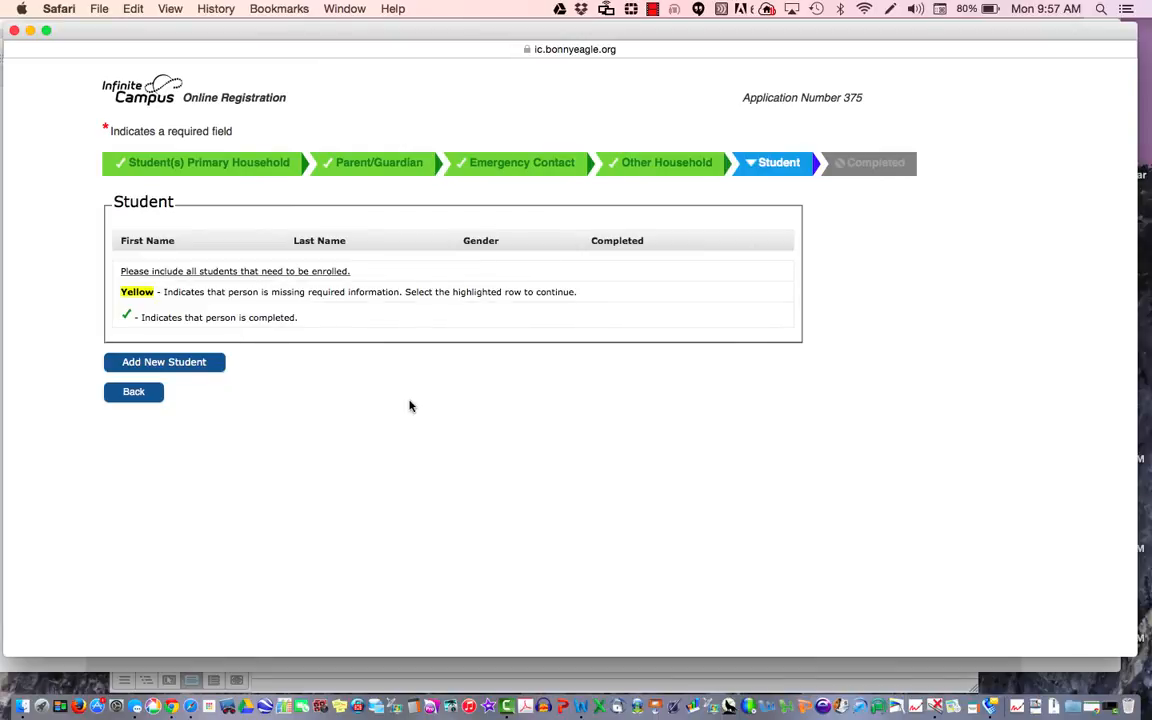
Step: Add a new student with first and last name and gender Female
click(201, 366)
click(296, 294)
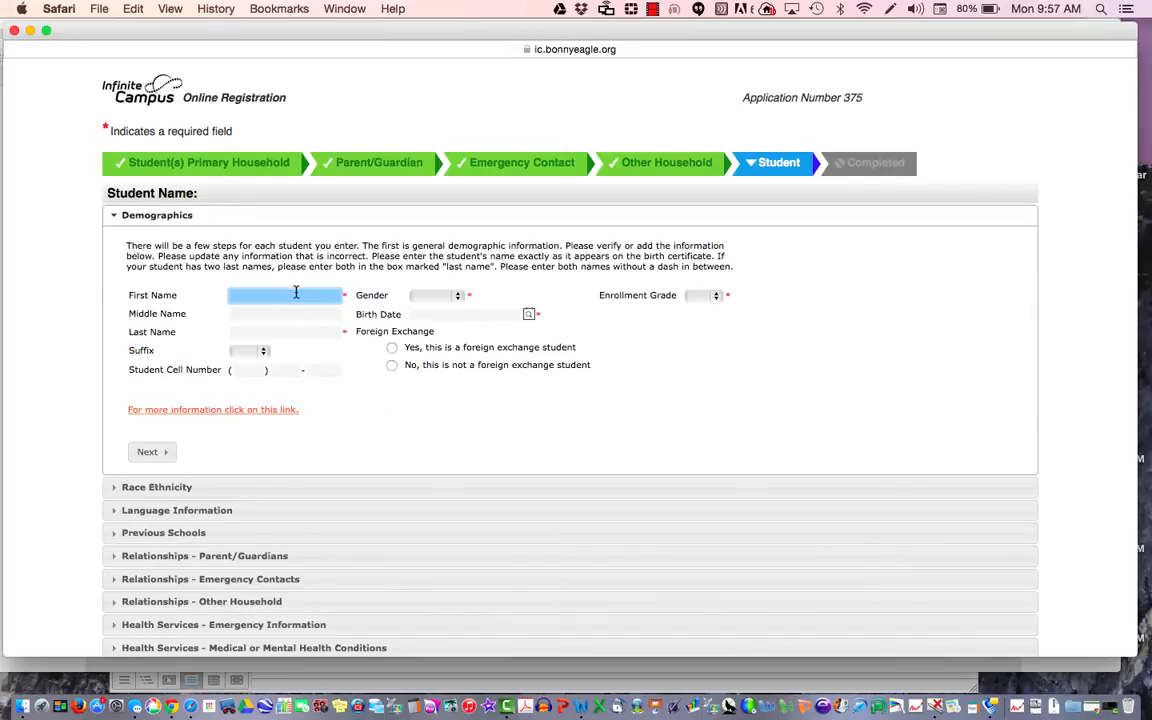
text(Mary)
key(Tab)
key(Tab)
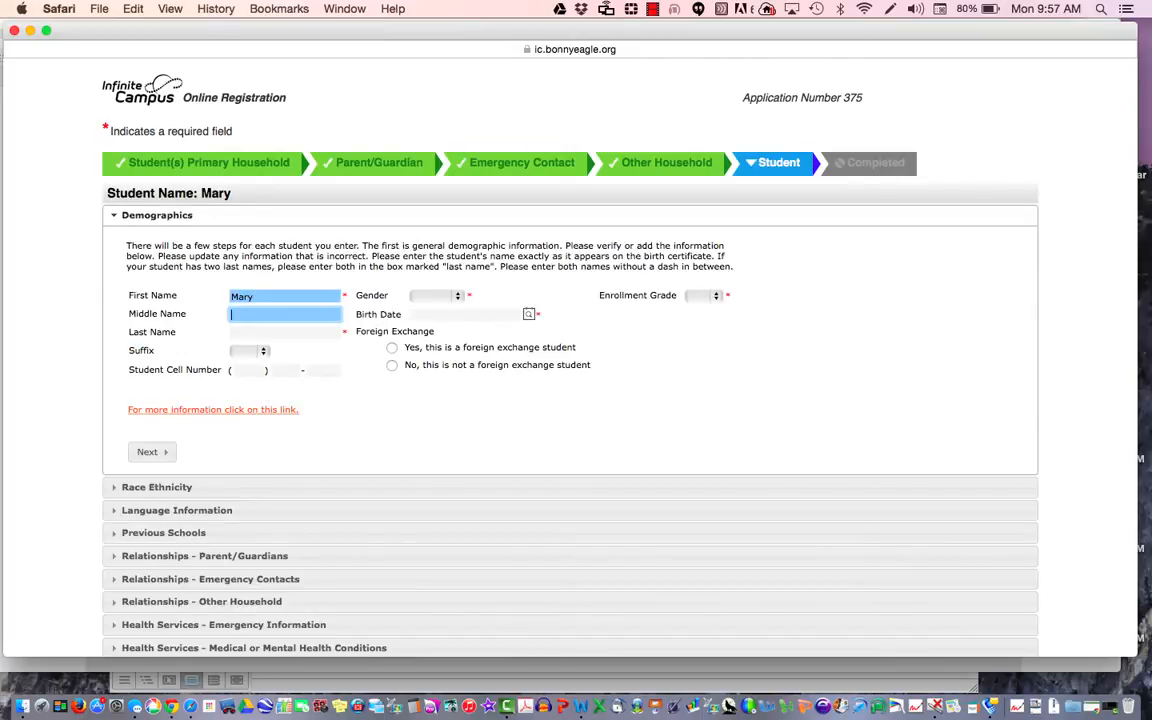
text(Doe)
click(450, 296)
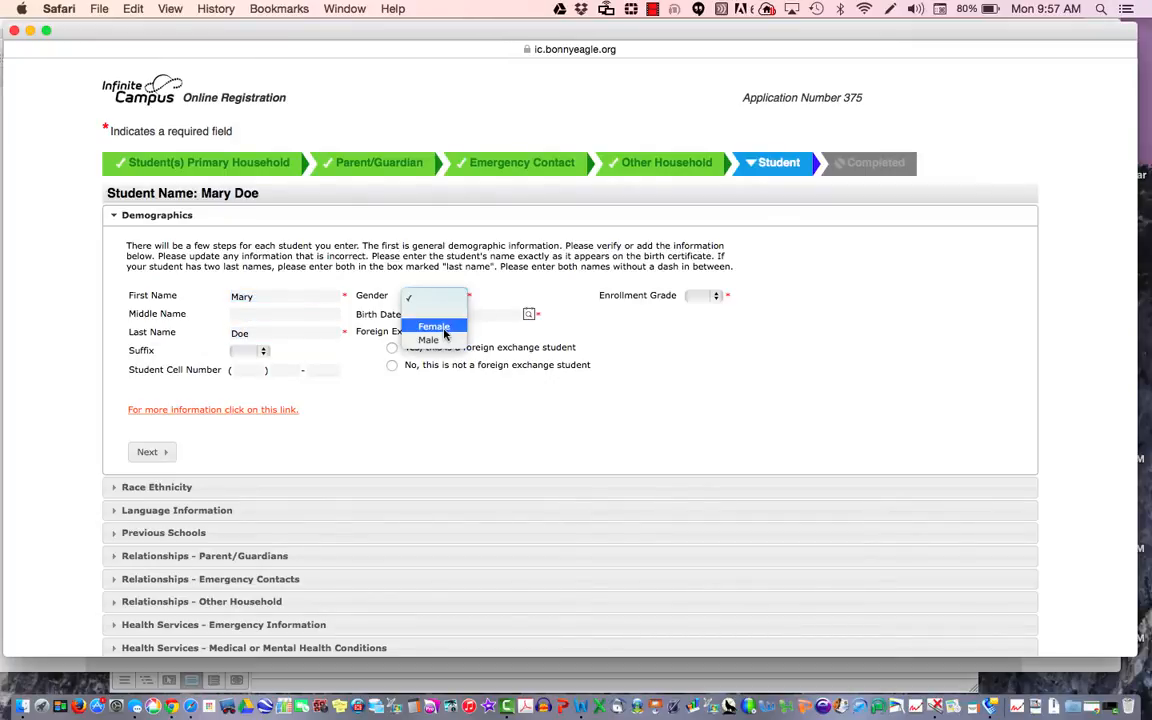
click(440, 327)
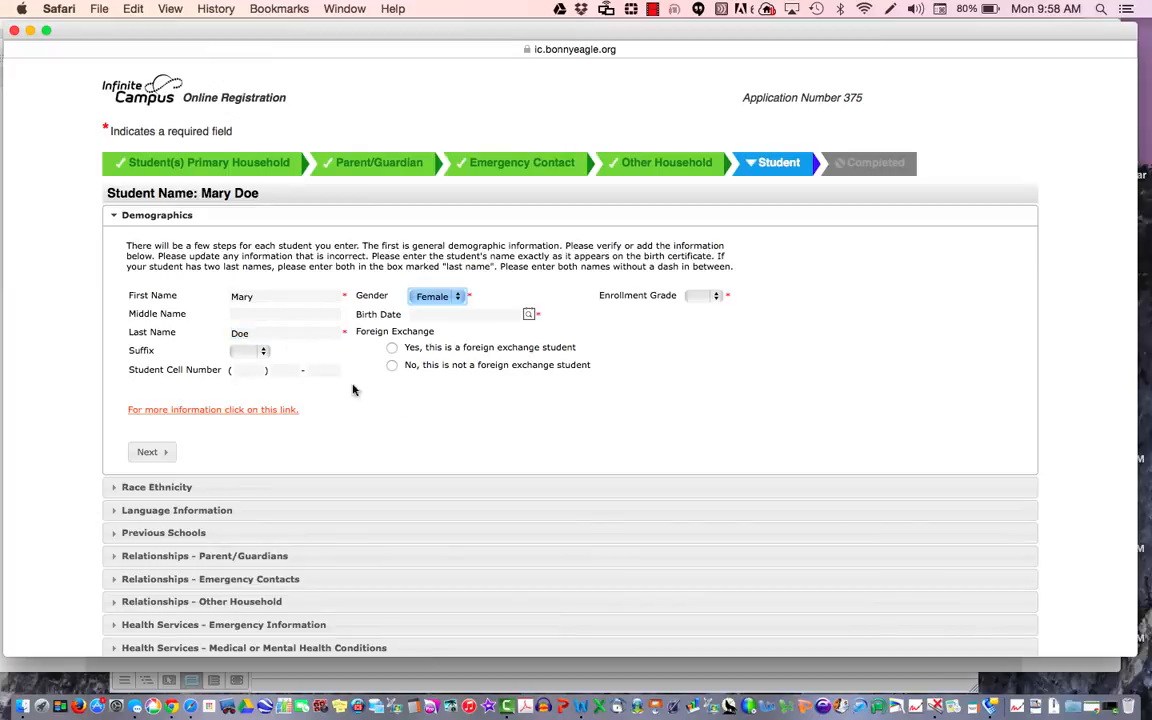
Step: Set birth date 10/21/2009, enrollment grade KG, and answer No to foreign exchange
click(466, 316)
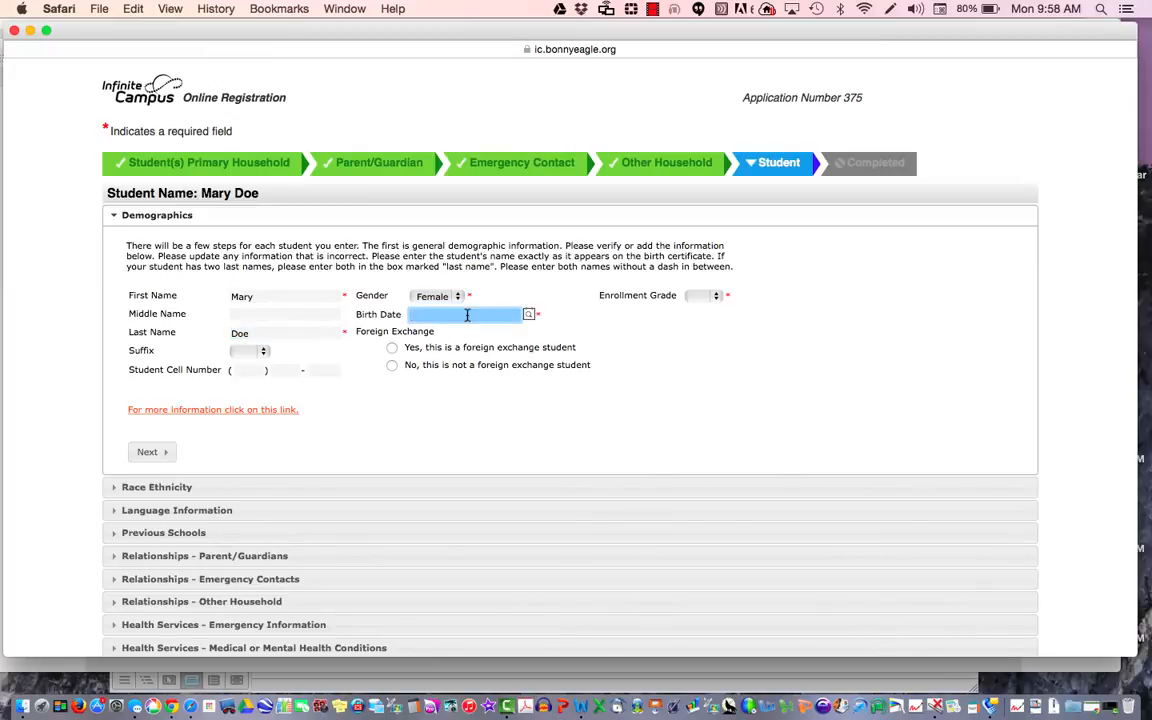
text(10/21/2009)
click(710, 296)
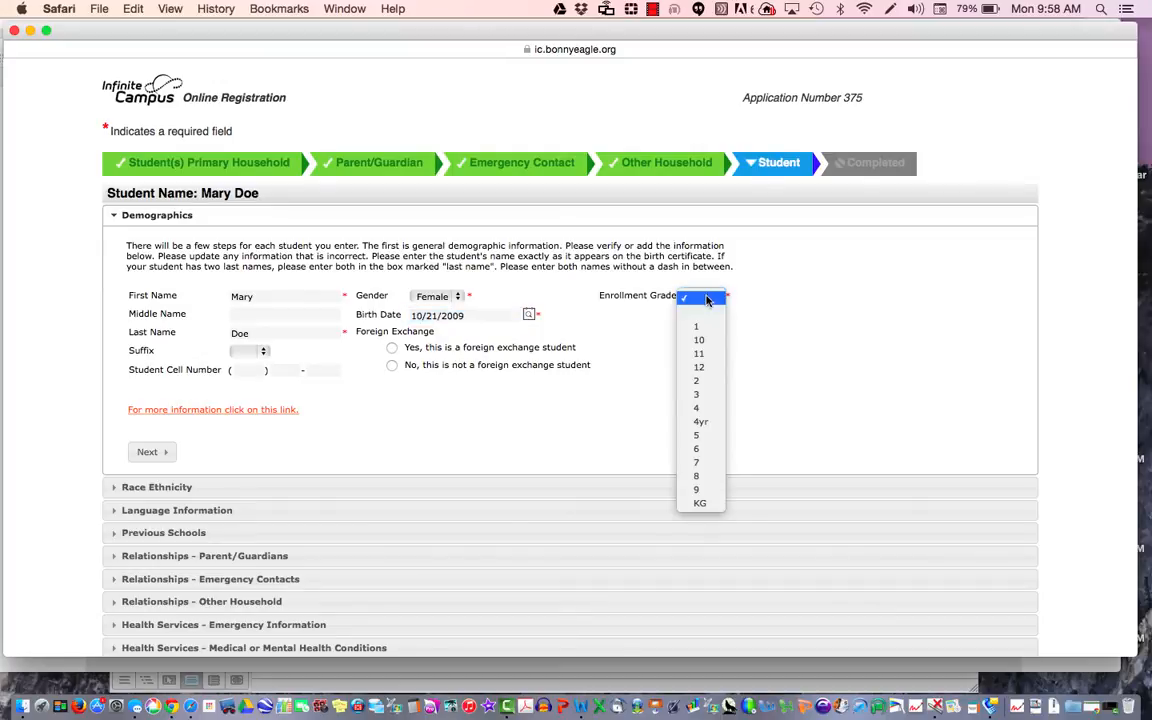
click(720, 504)
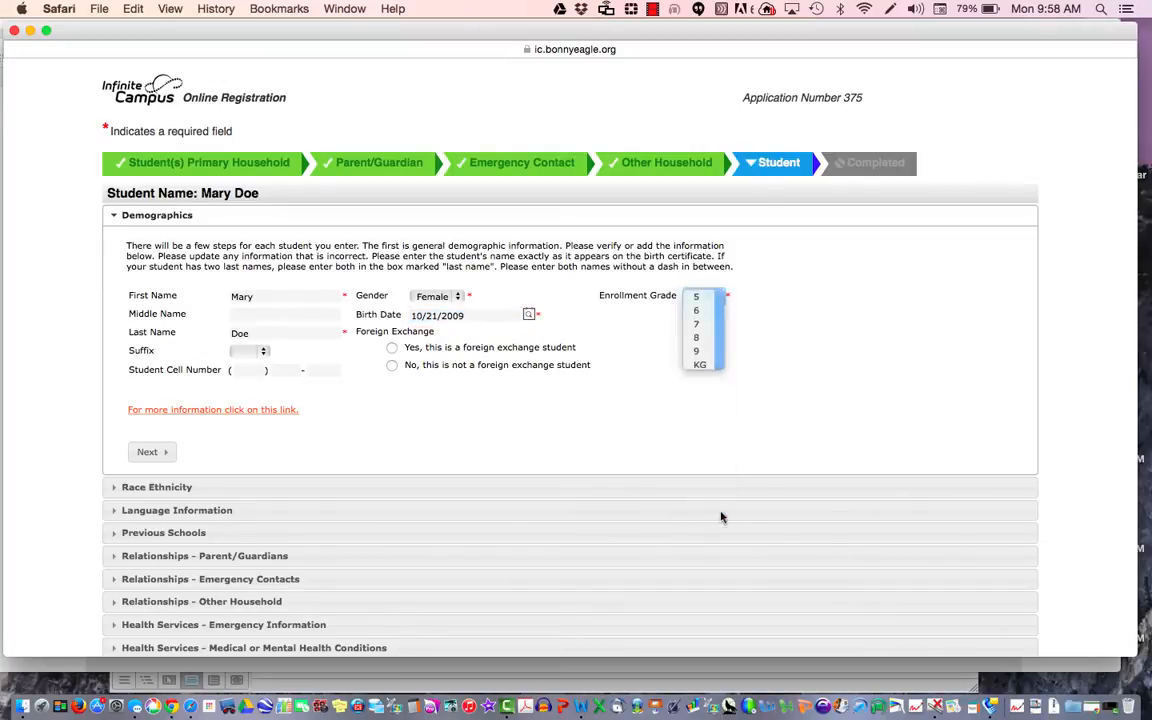
click(391, 367)
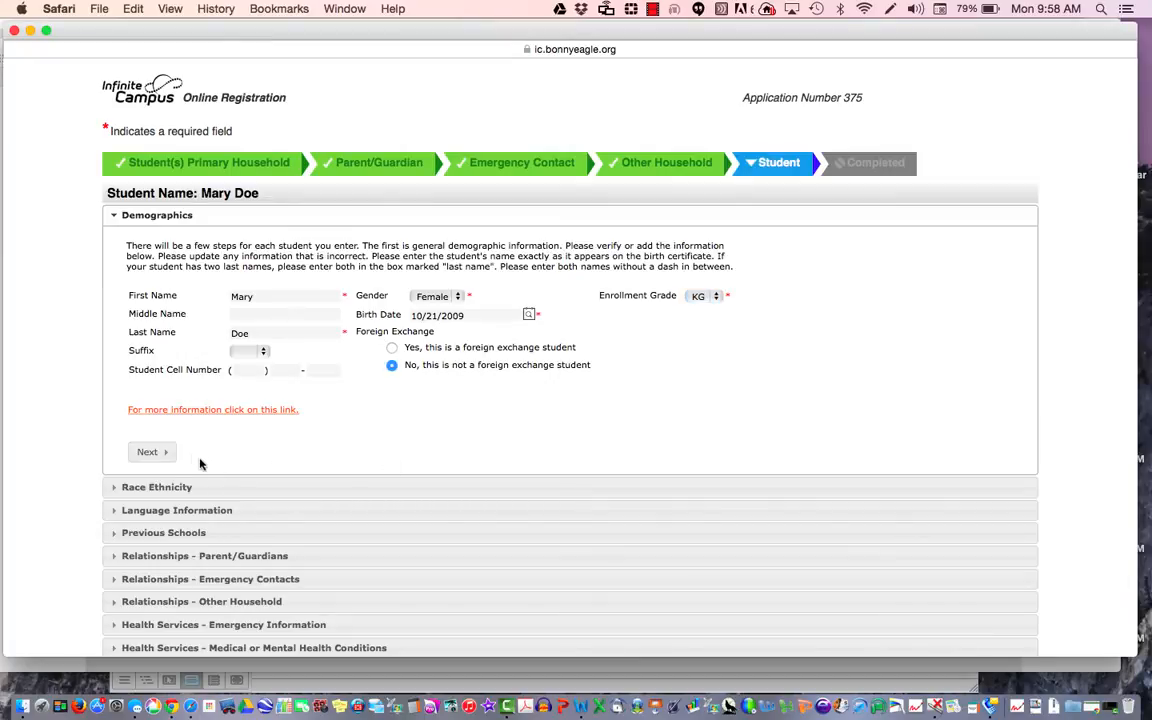
Step: In Race Ethnicity, answer Yes to Hispanic/Latino and tick White
click(150, 453)
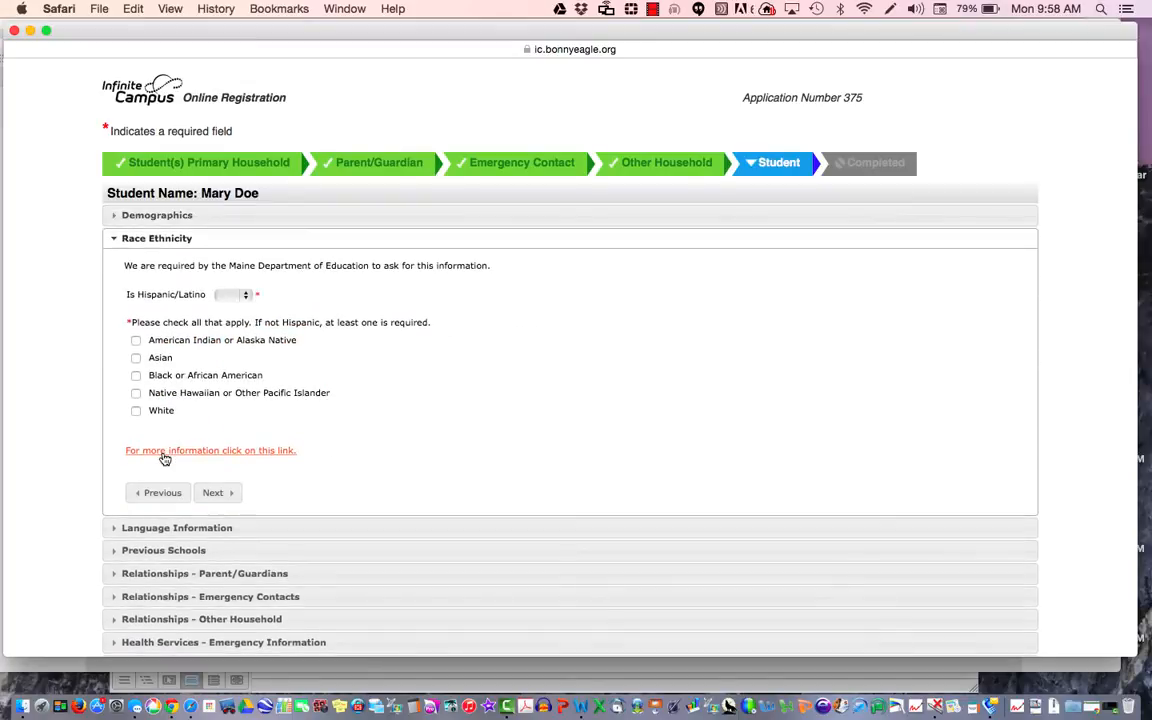
click(246, 298)
click(238, 299)
click(236, 295)
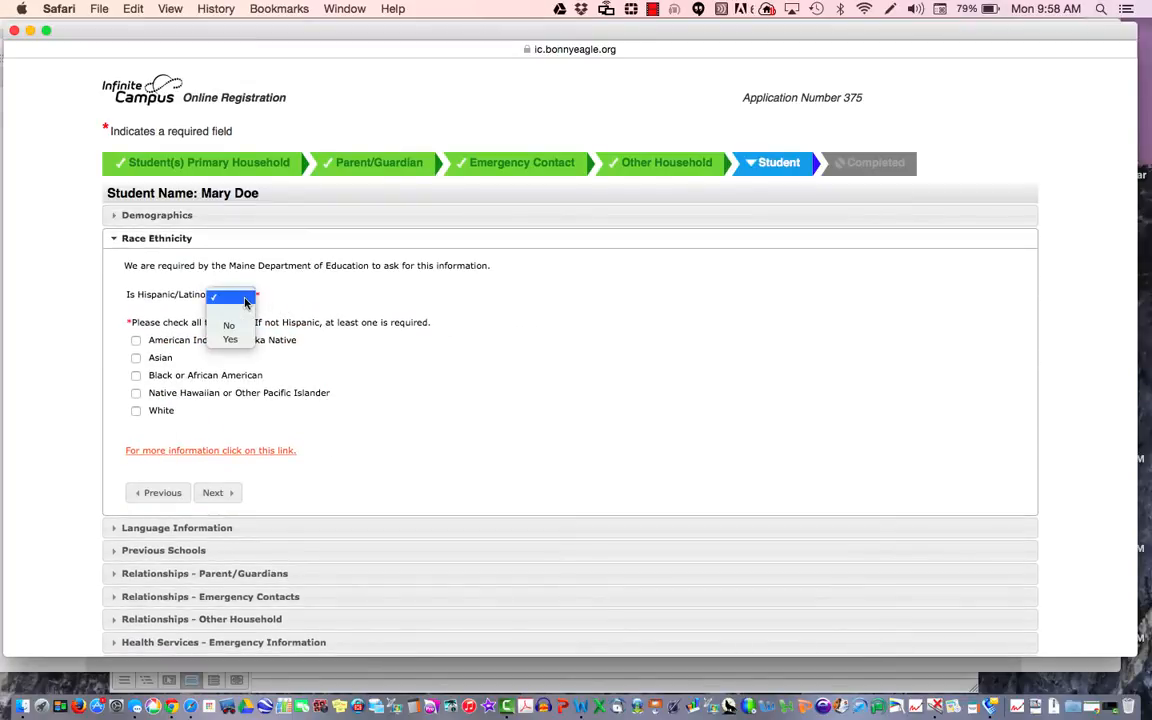
click(246, 337)
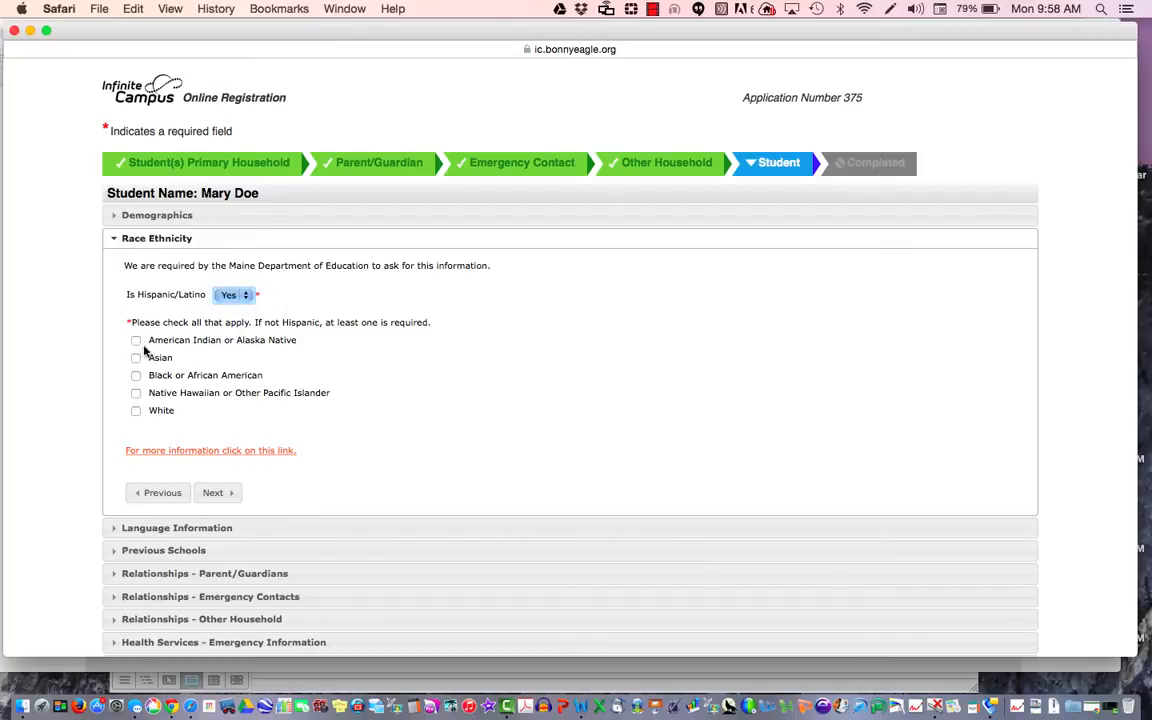
click(136, 412)
click(222, 494)
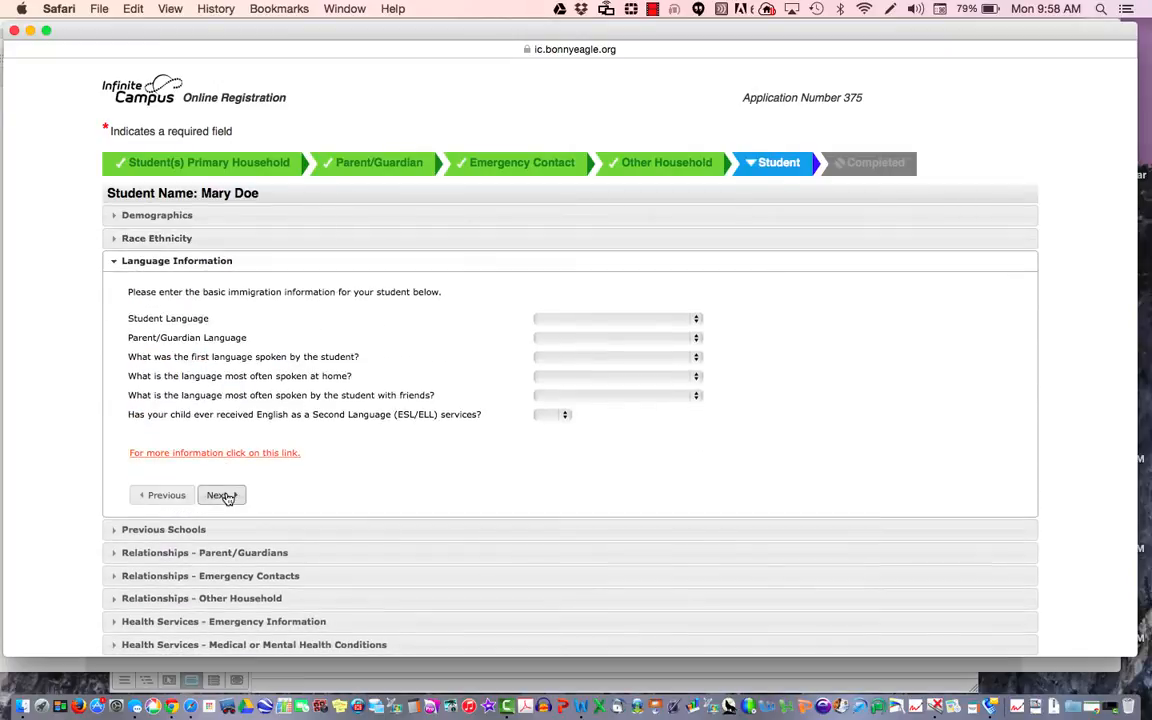
Step: Set both the student language and parent/guardian language to English
click(578, 341)
click(597, 320)
click(600, 321)
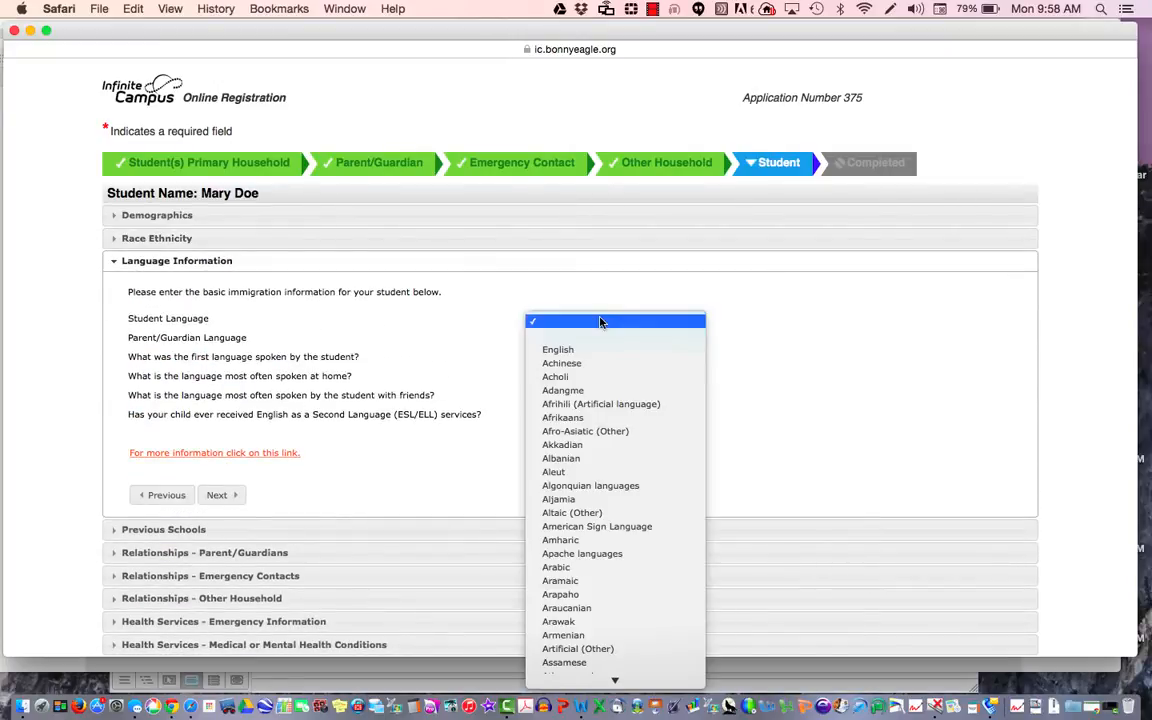
key(e)
key(Return)
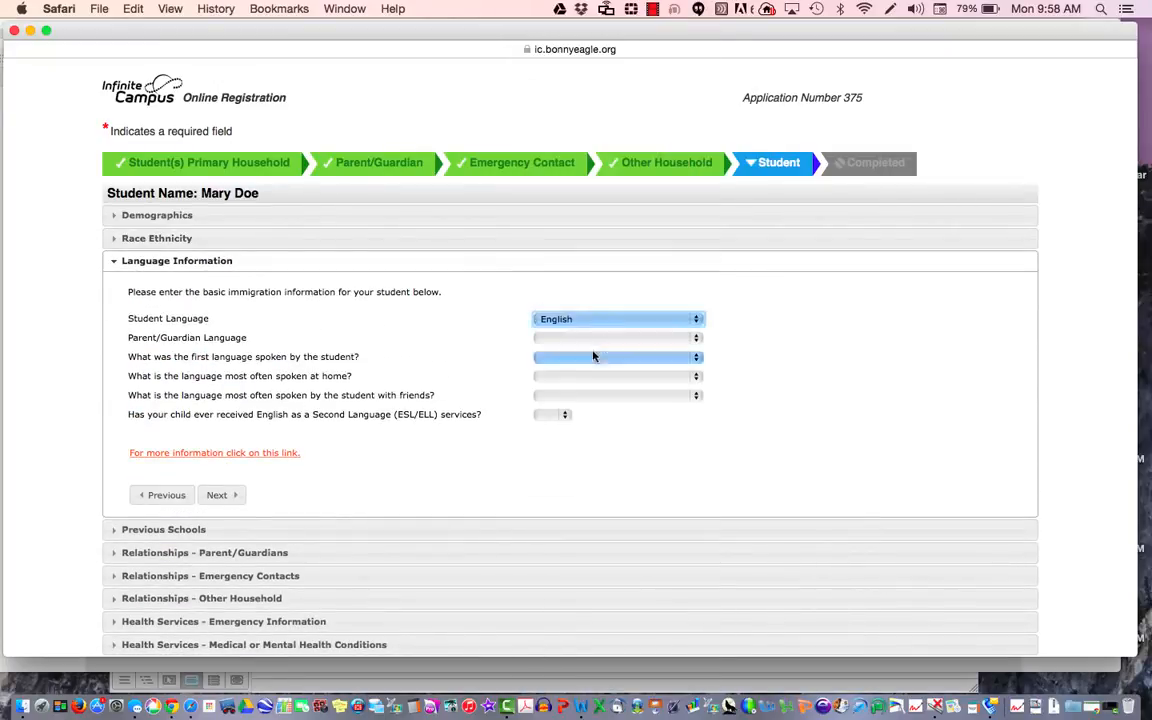
click(592, 340)
key(e)
key(Return)
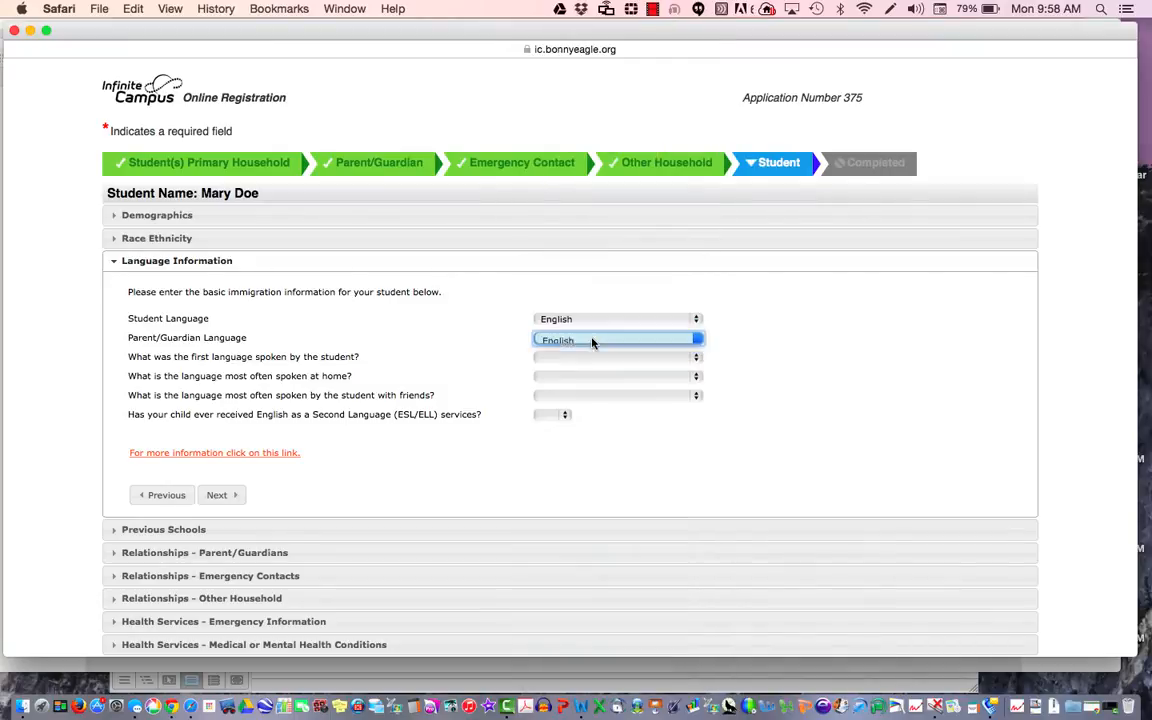
Step: Set first language, home language, and language spoken with friends to English
click(596, 358)
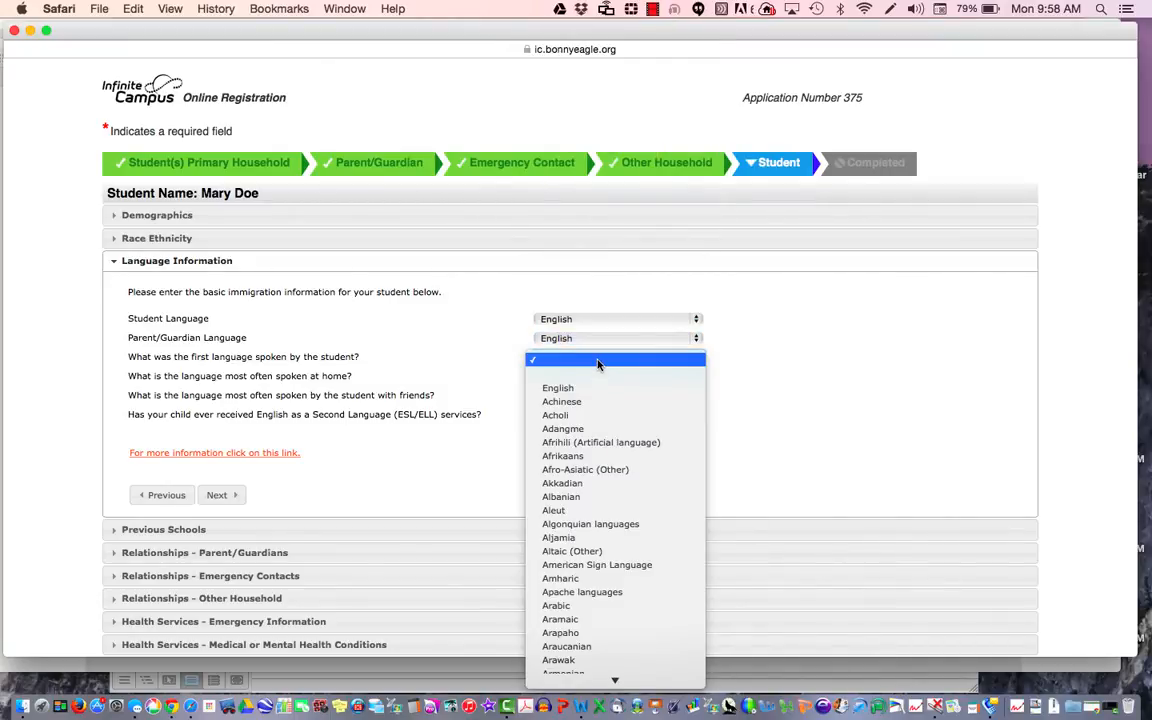
text(en)
key(Return)
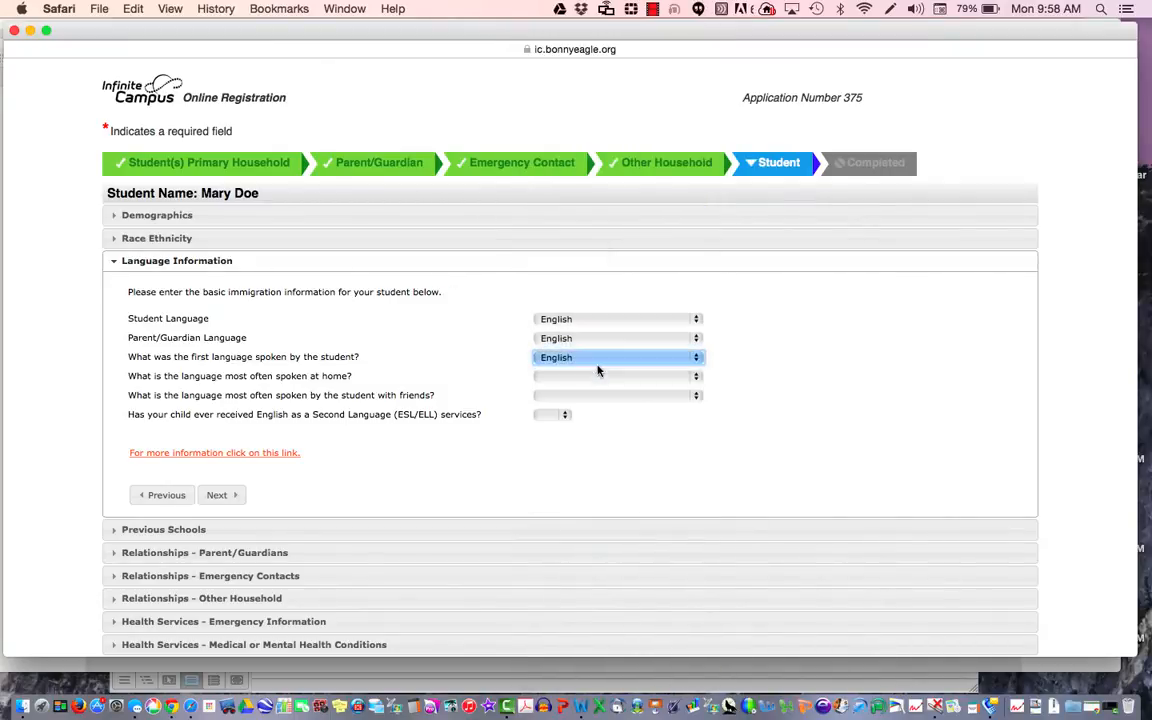
click(590, 378)
text(en)
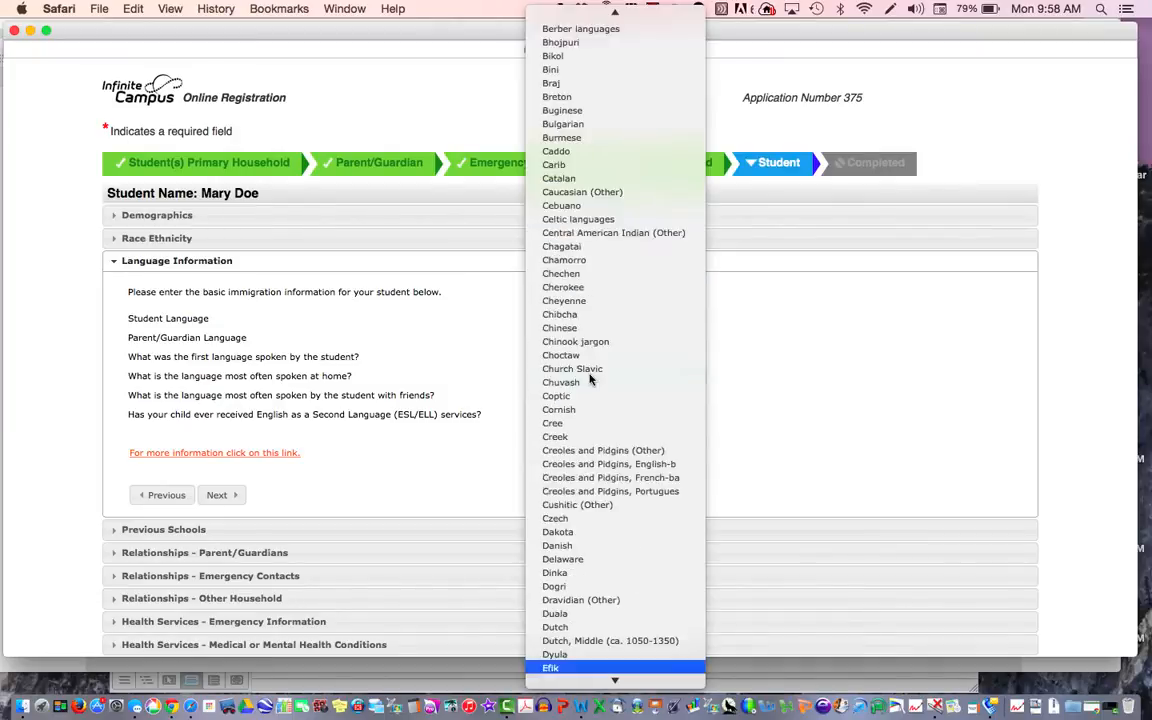
key(Return)
click(592, 397)
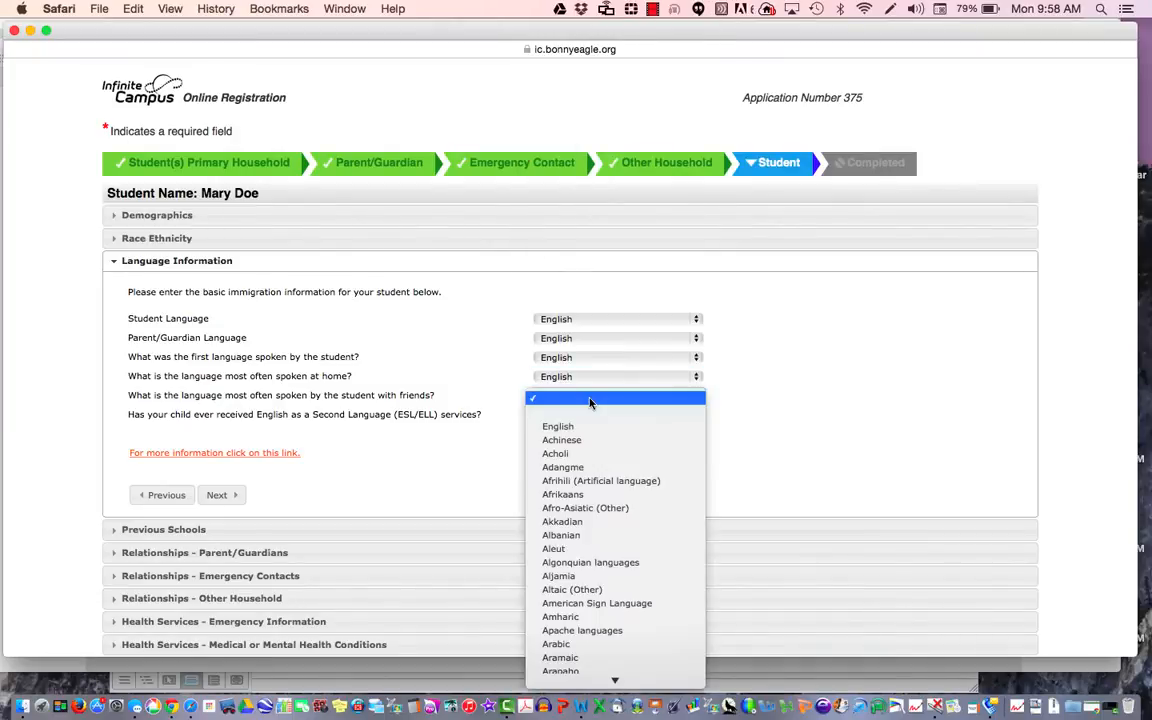
text(en)
key(Return)
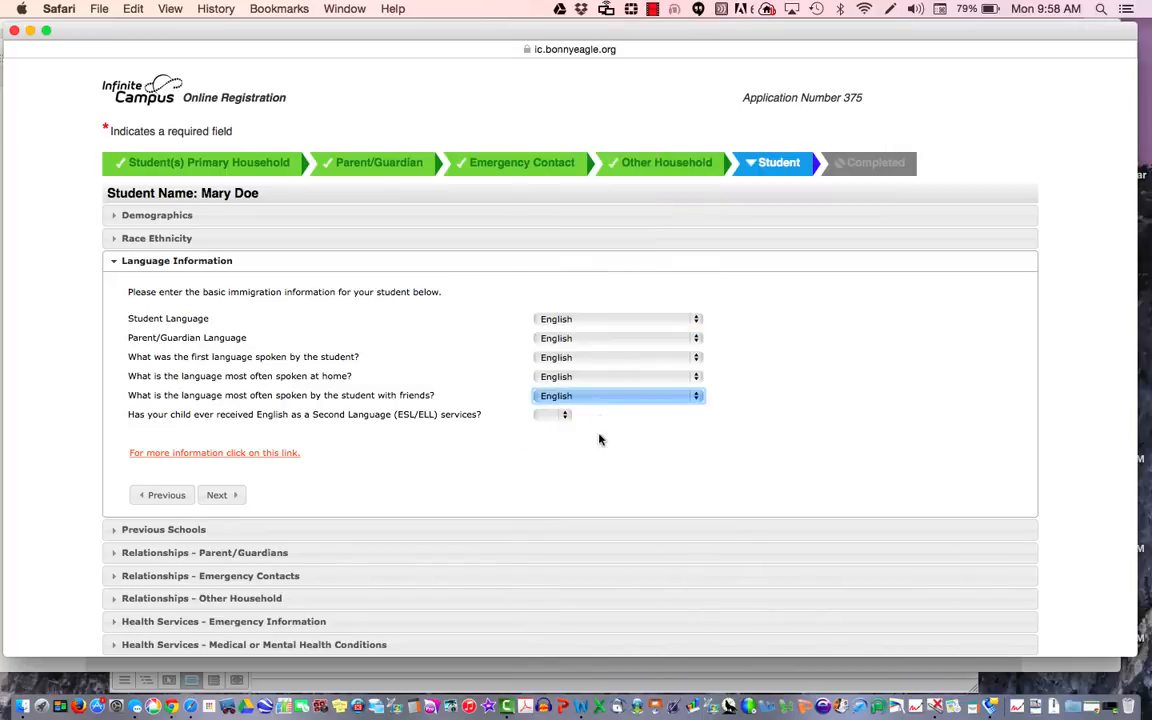
Step: Answer No to prior ESL/ELL services and continue to Previous Schools
click(558, 418)
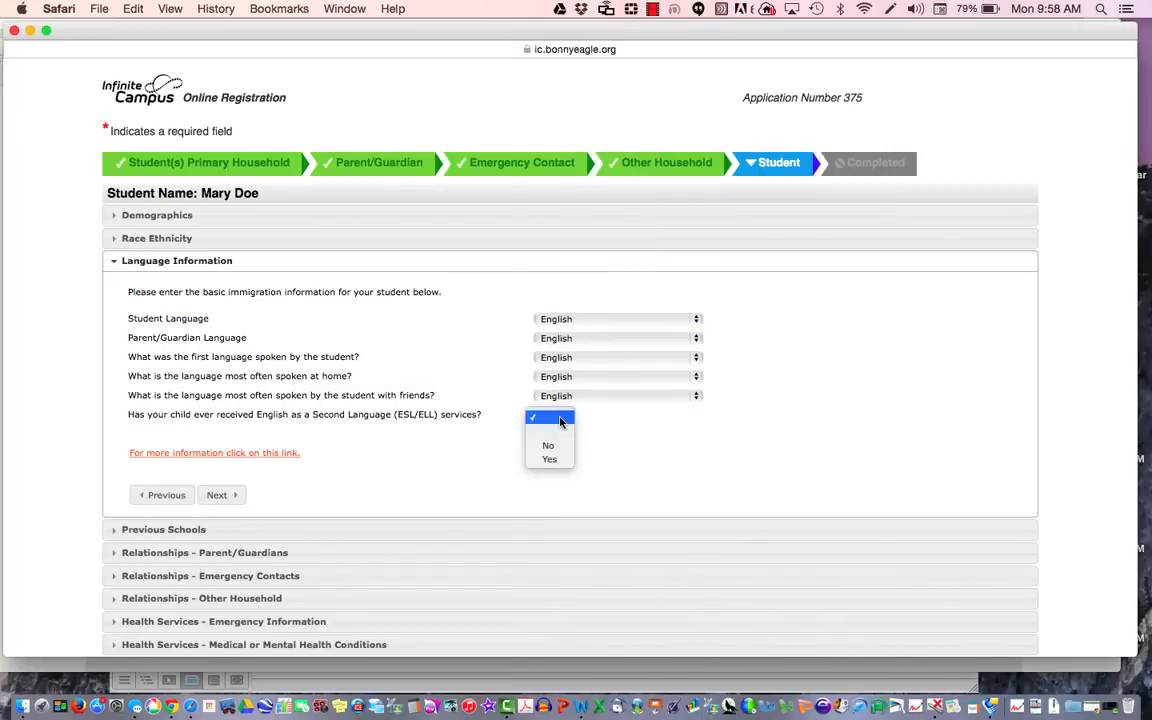
click(560, 422)
click(558, 417)
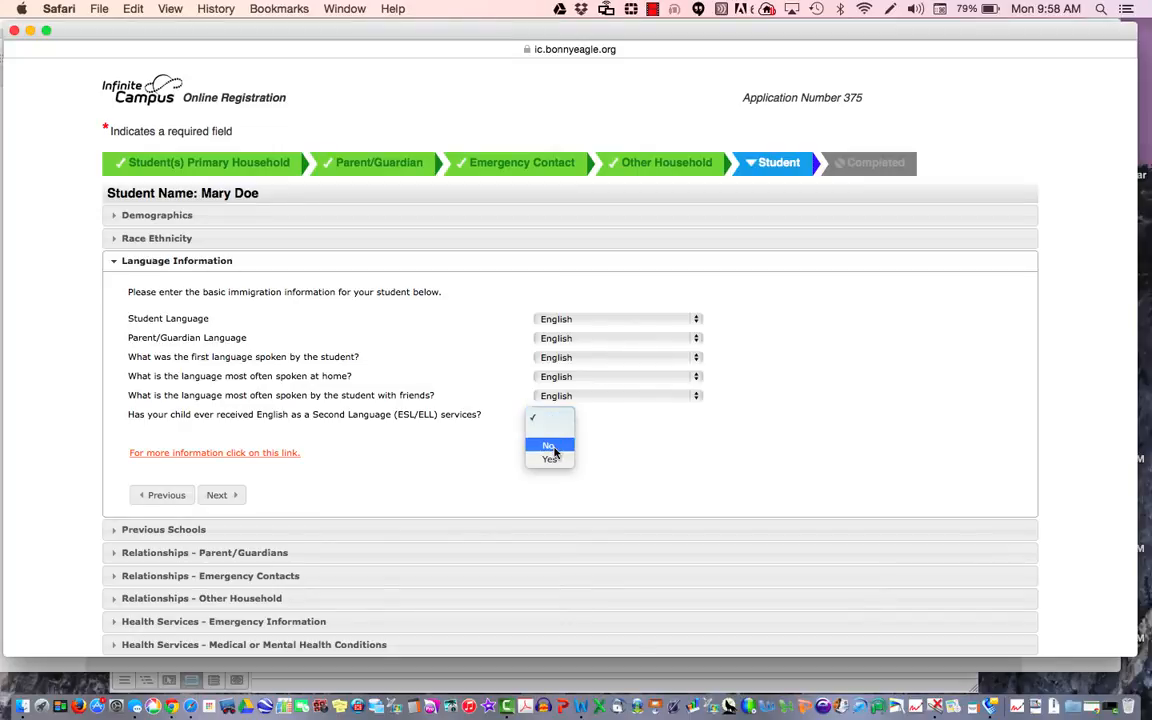
click(552, 447)
click(222, 497)
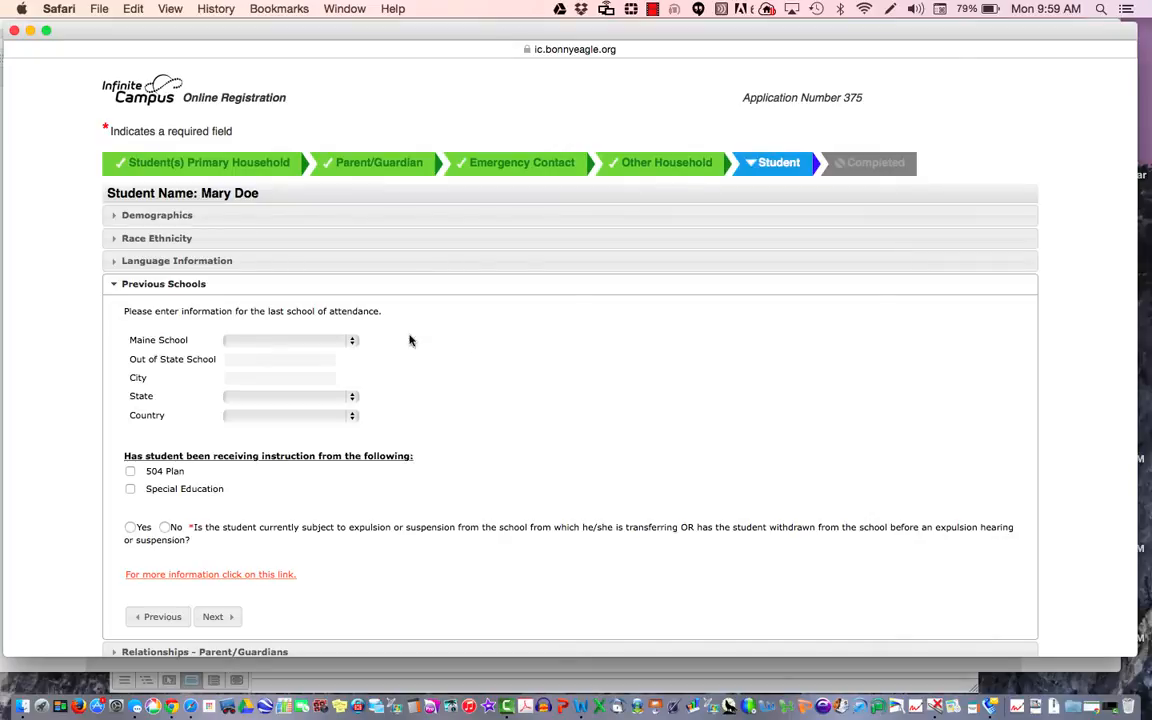
Step: Leave the Maine school and out-of-state school fields empty
click(337, 341)
scroll(331, 381, down, 10)
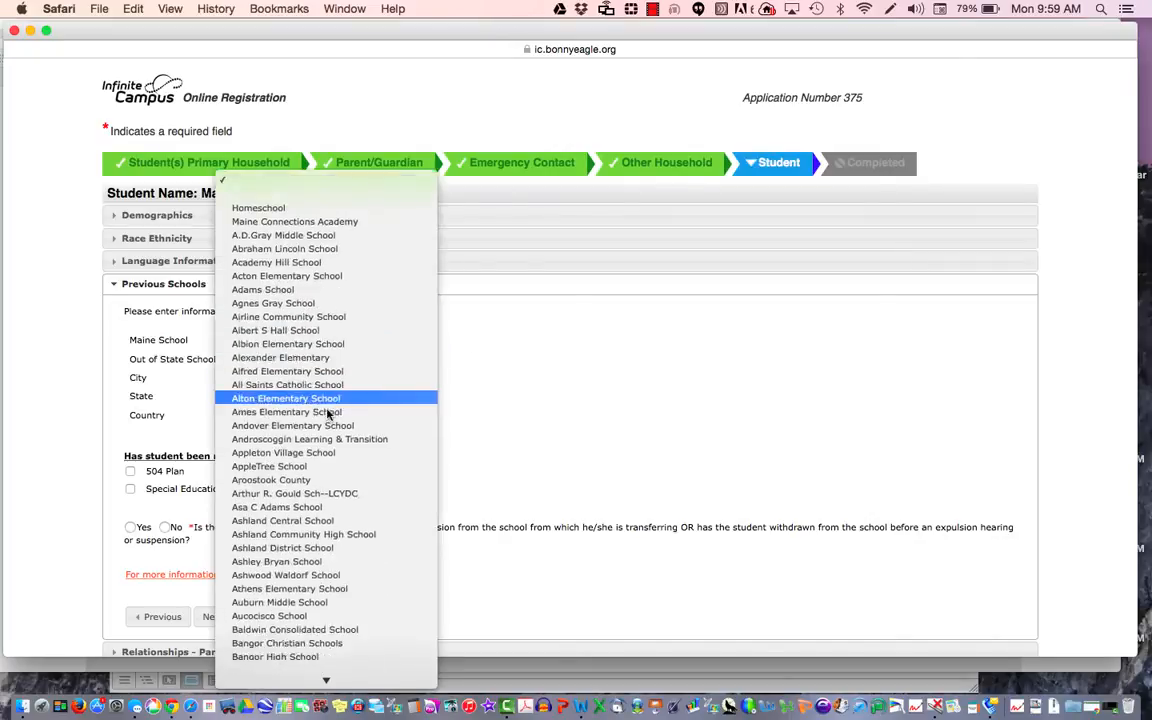
scroll(328, 414, up, 5)
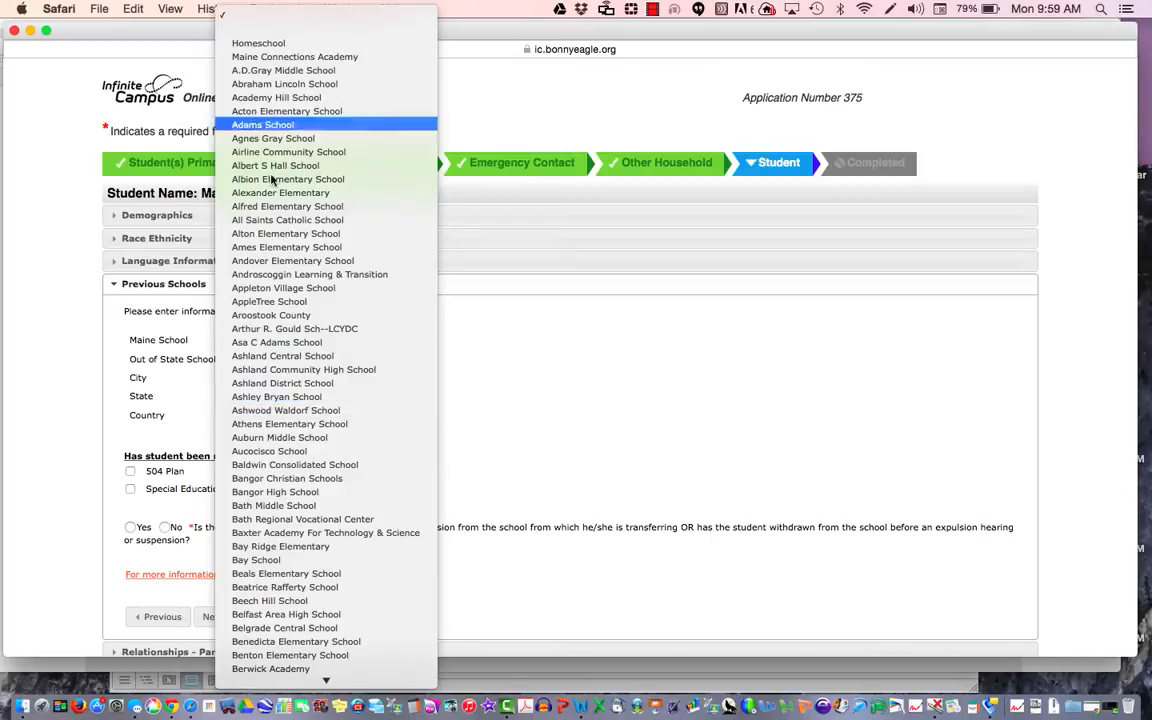
click(548, 409)
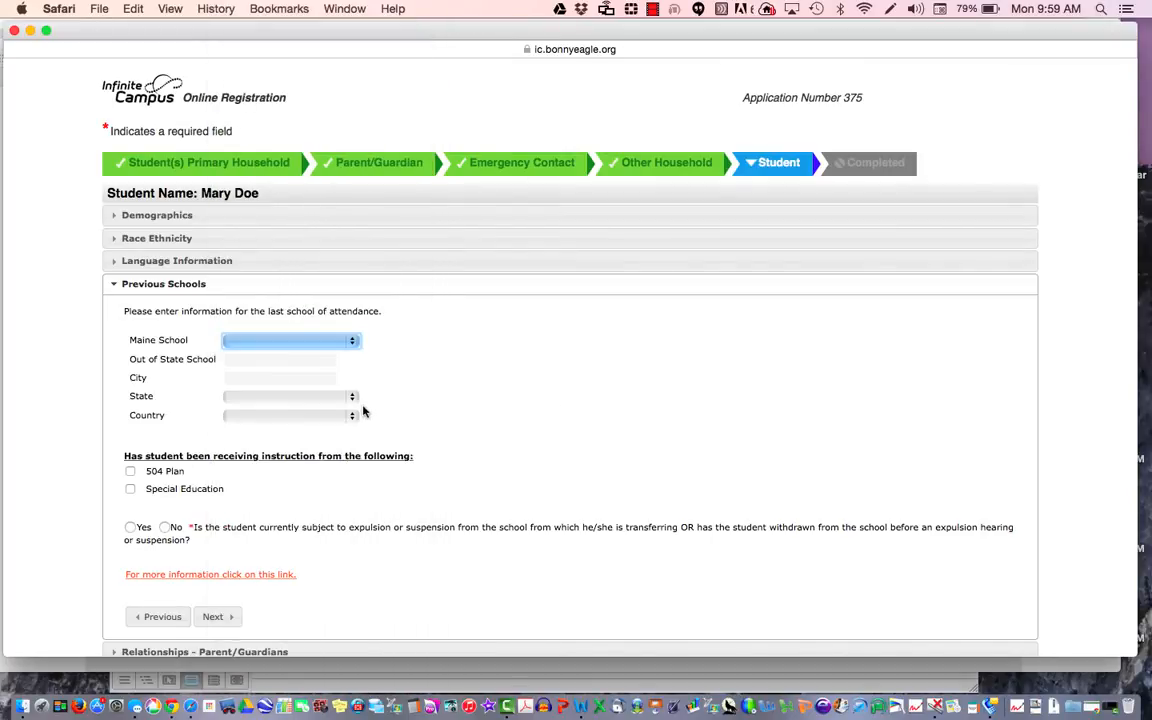
click(296, 378)
click(278, 357)
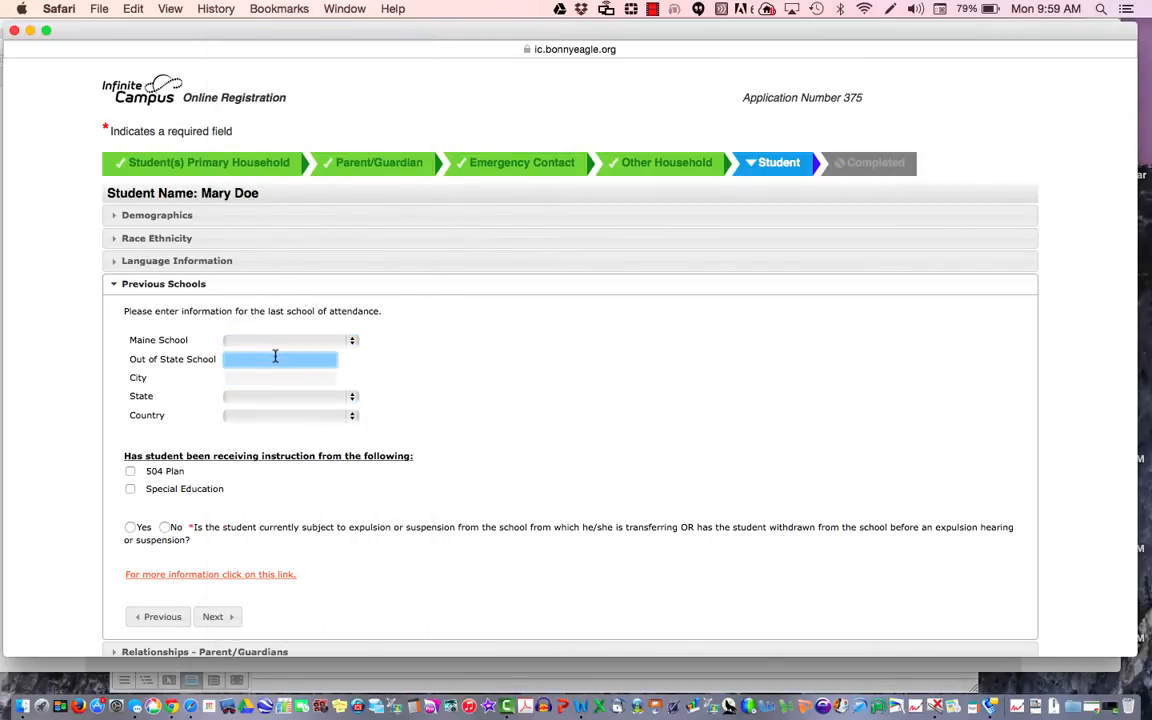
click(312, 374)
scroll(528, 408, down, 2)
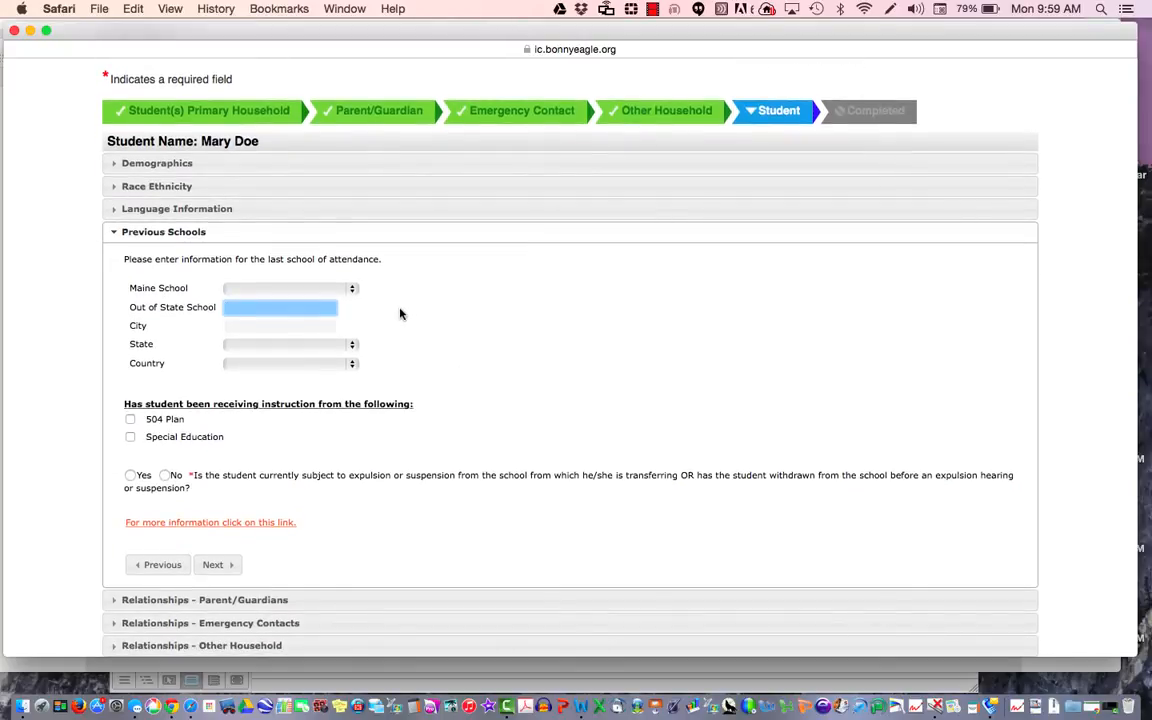
click(266, 433)
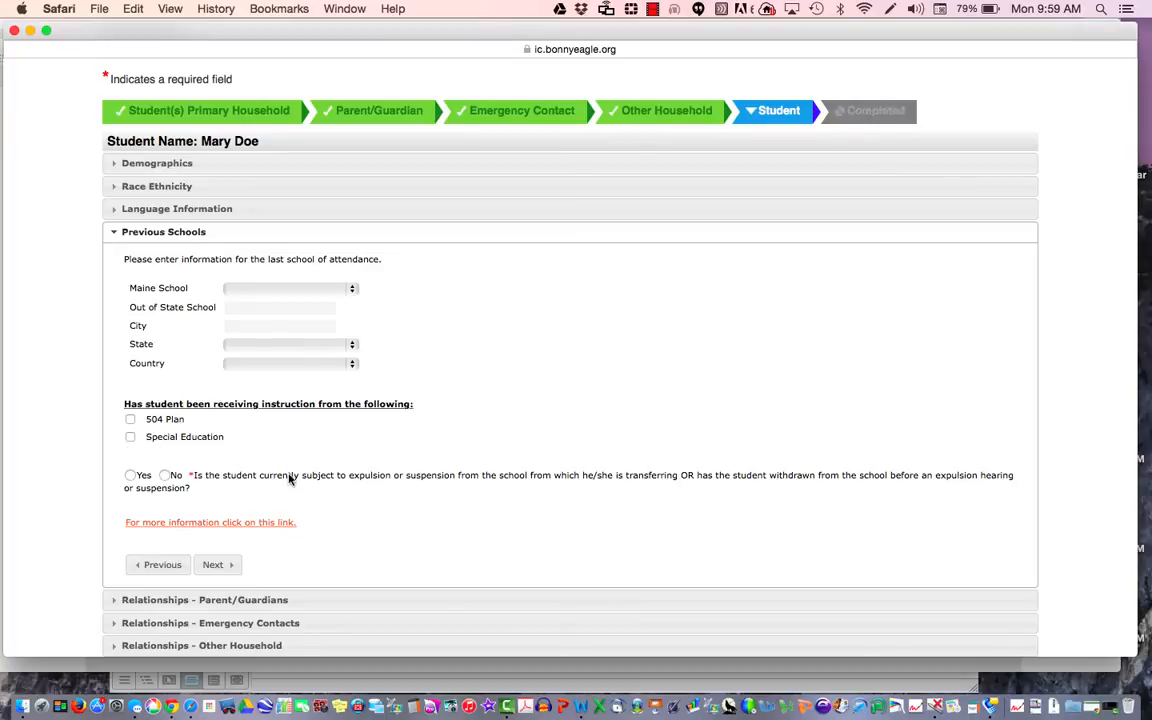
Step: Answer No to the expulsion/suspension question and continue to Parent/Guardian relationships
click(166, 477)
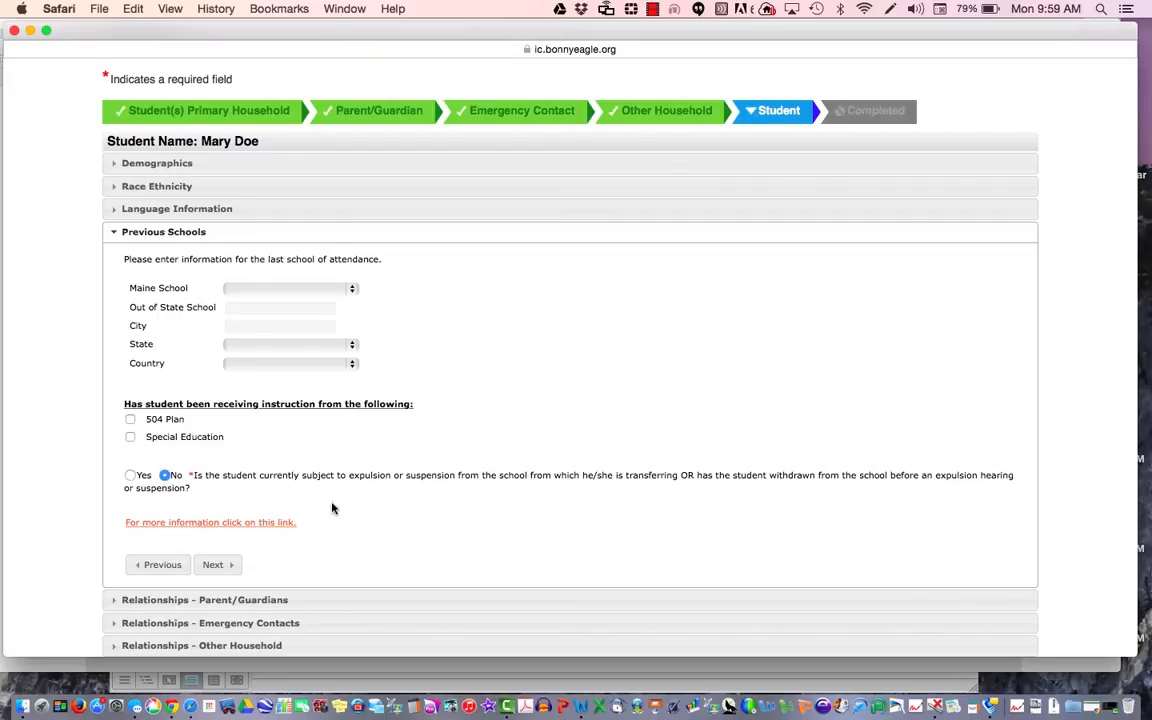
click(222, 565)
click(230, 379)
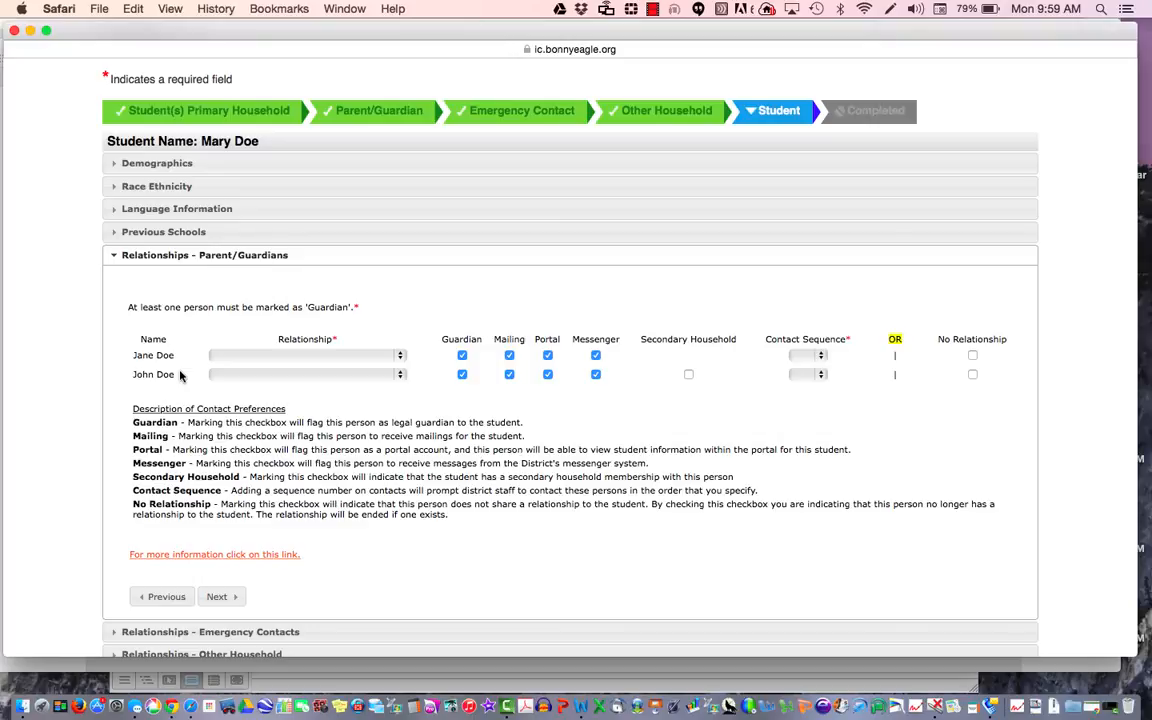
Step: Set the parents' relationships to Mother/Daughter and Father/Daughter
click(312, 355)
key(m)
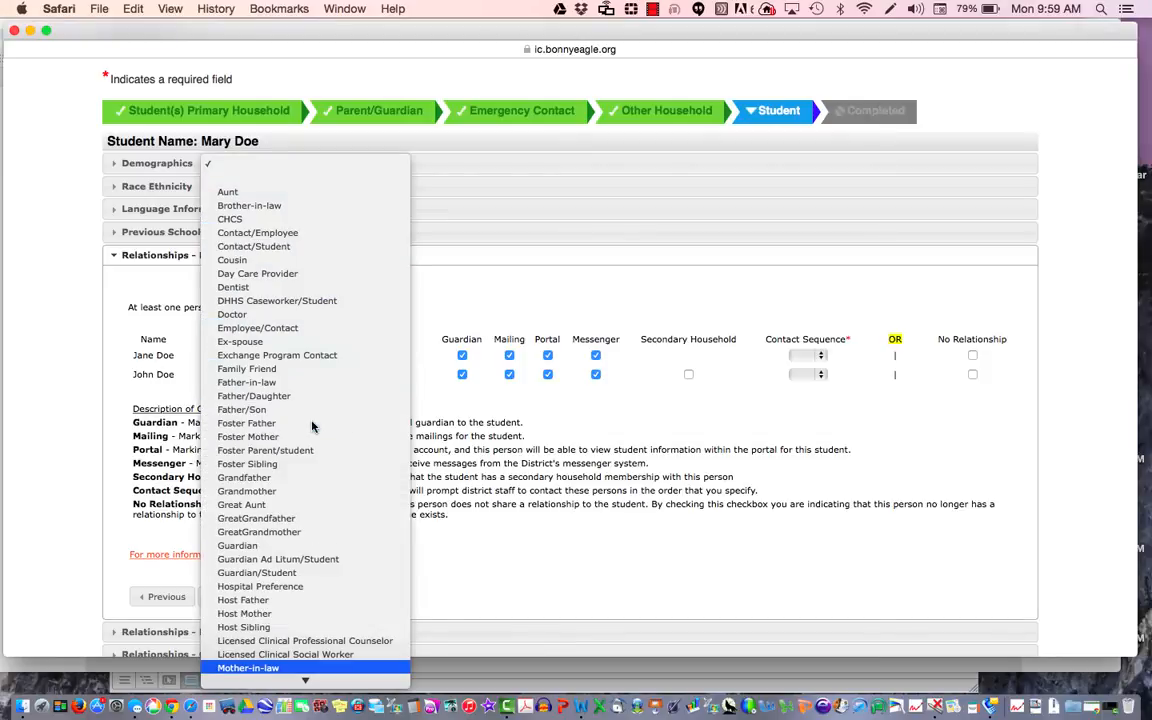
key(Down)
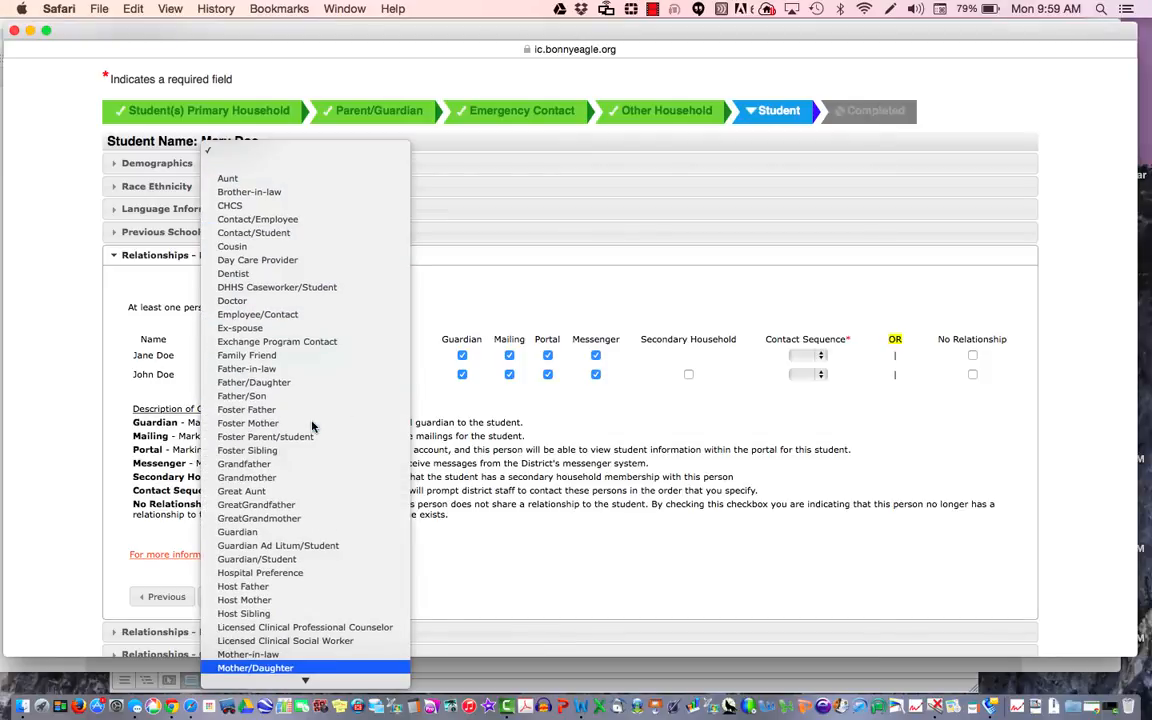
key(Return)
click(312, 375)
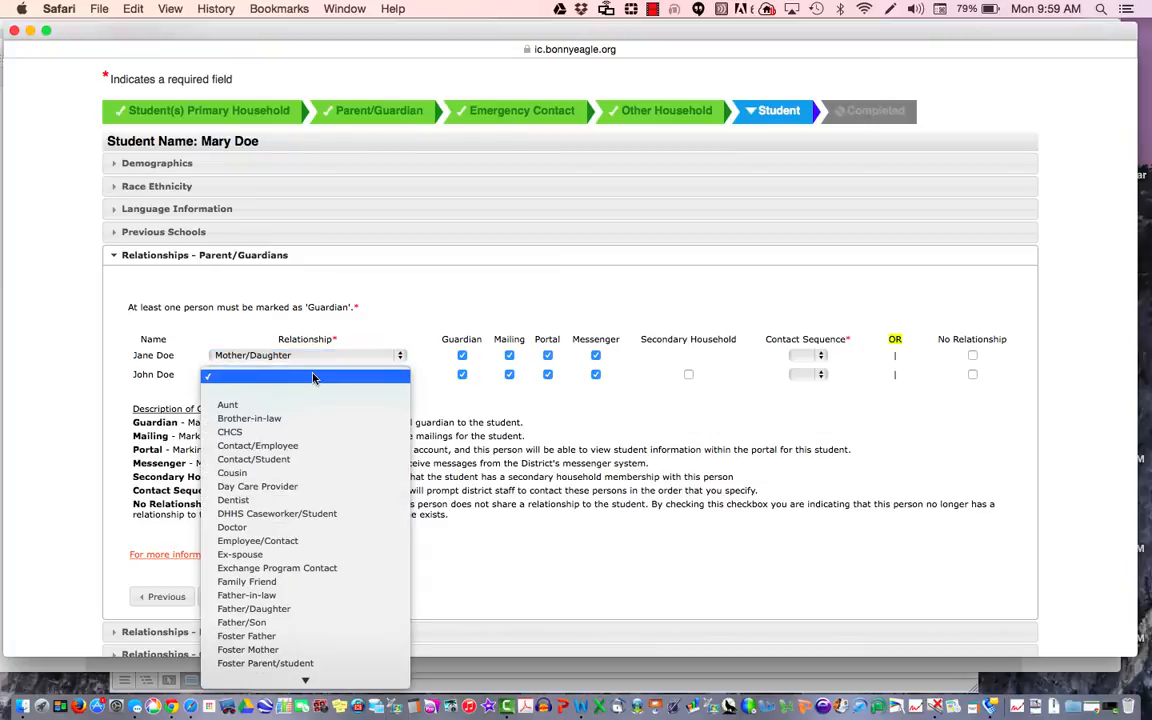
key(f)
key(Down)
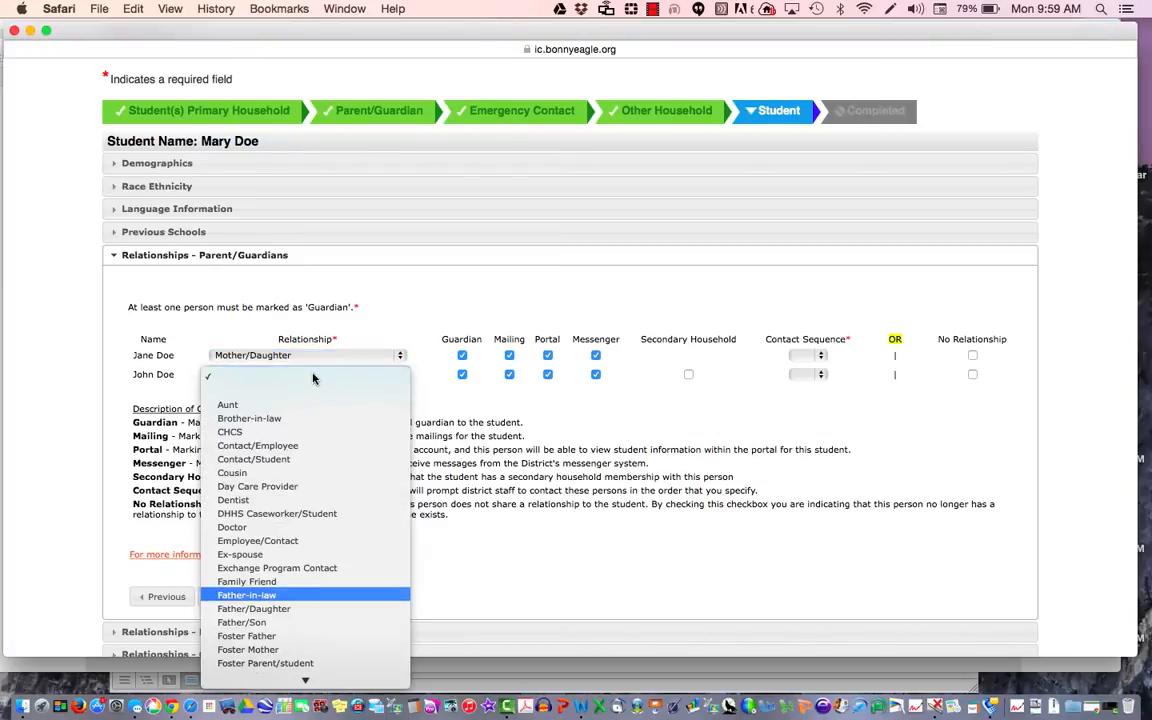
key(Down)
key(Return)
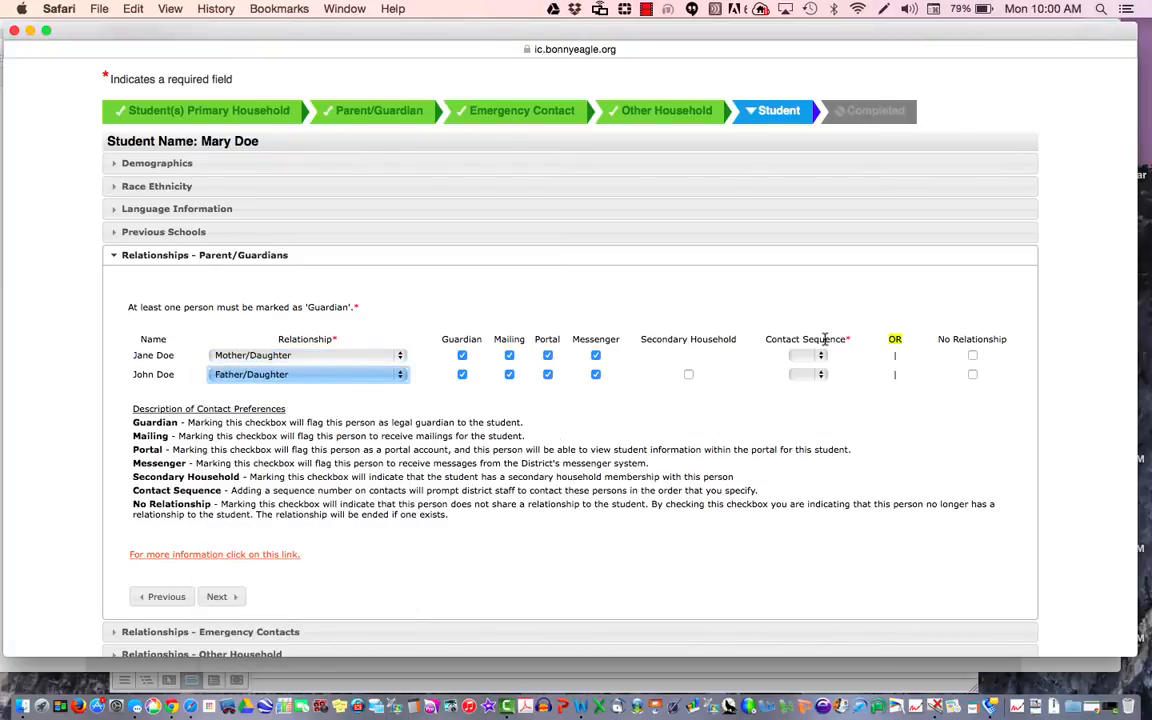
Step: Give the two parents contact sequence 1 and 2, then continue
click(819, 357)
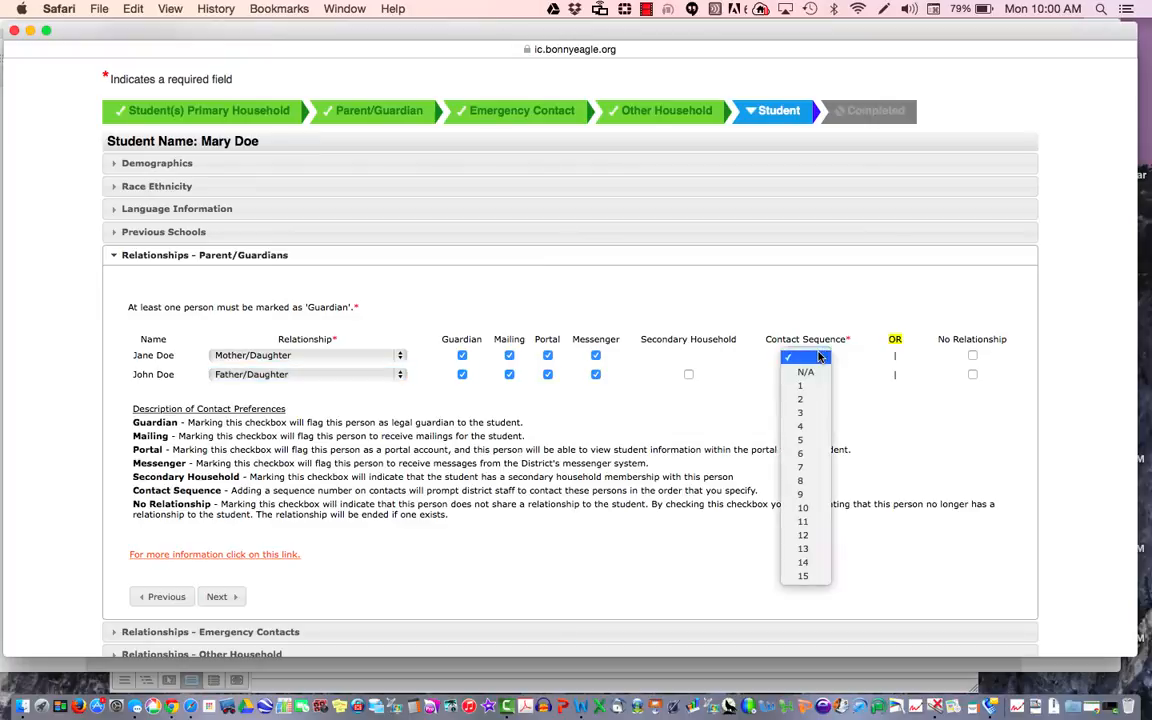
click(805, 385)
click(822, 376)
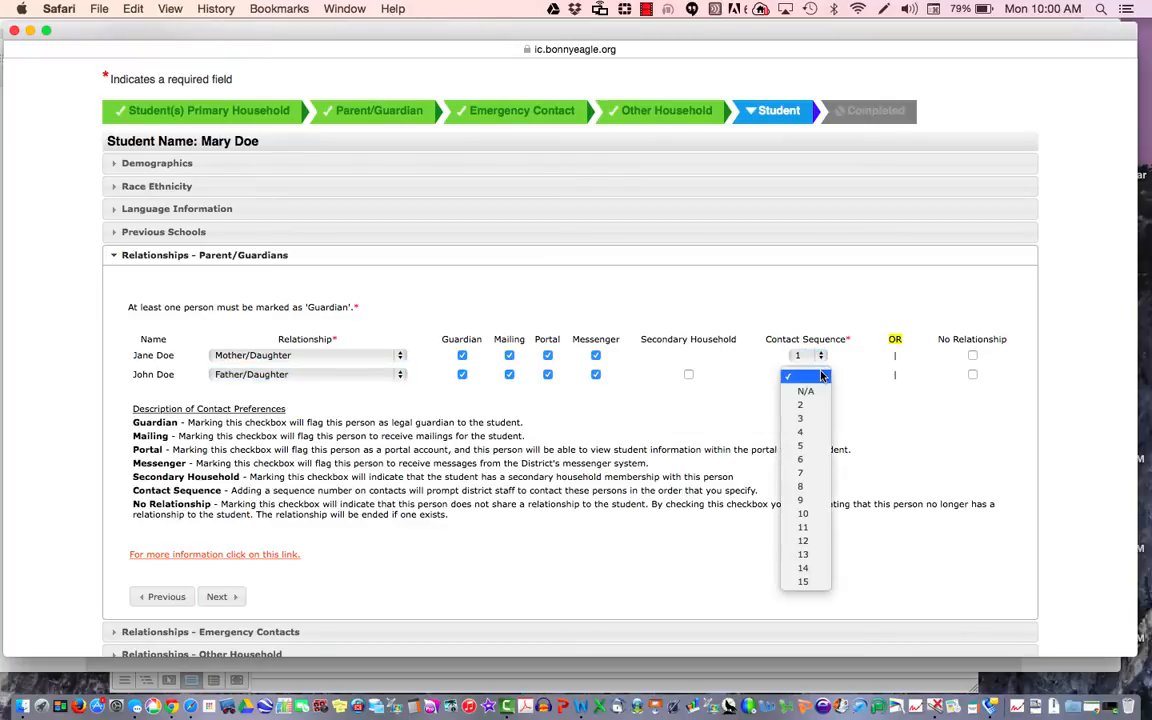
click(805, 404)
scroll(479, 533, down, 1)
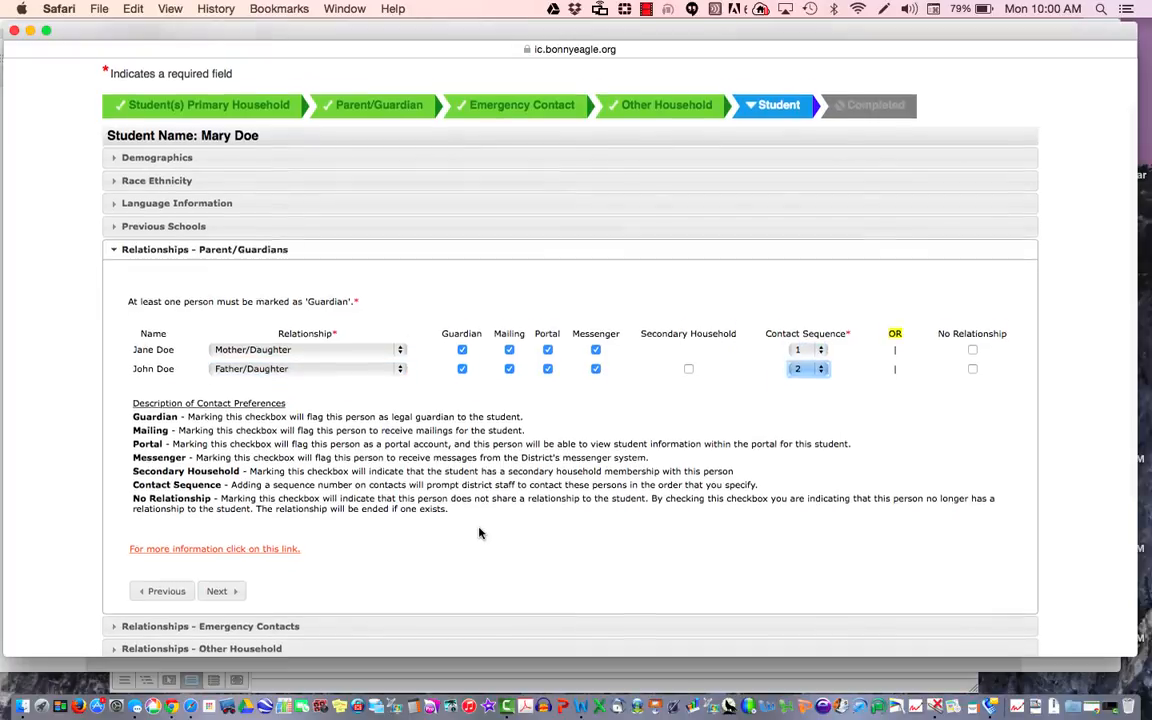
scroll(479, 533, down, 5)
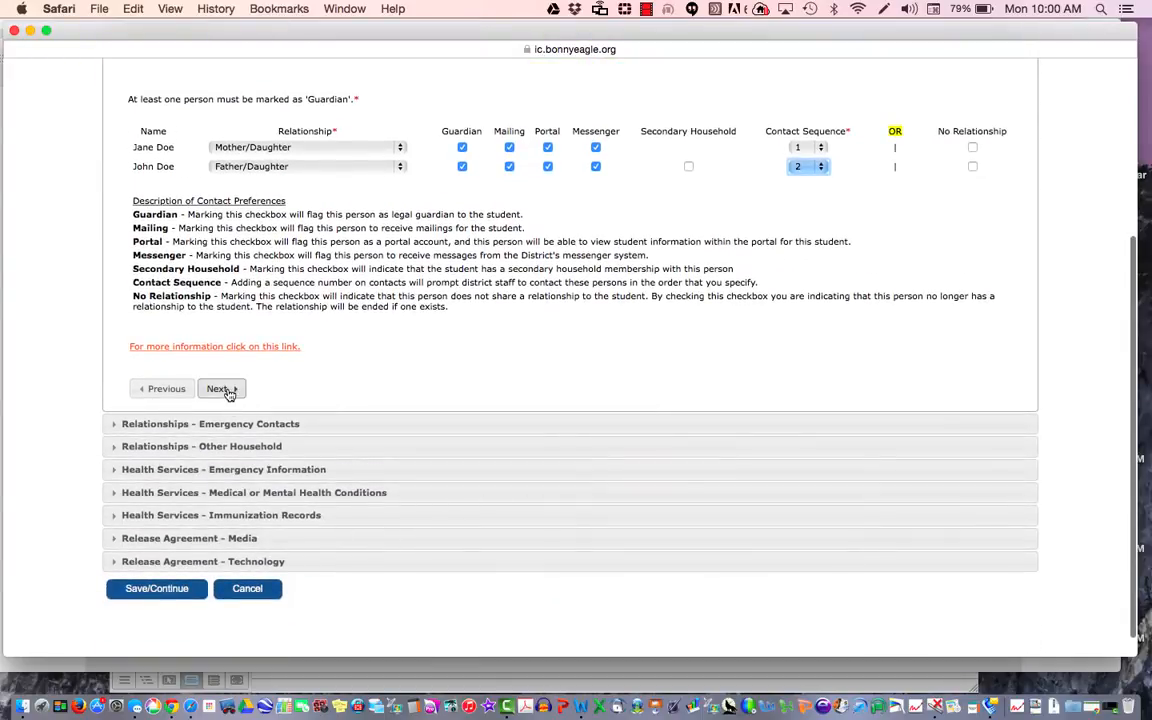
click(221, 389)
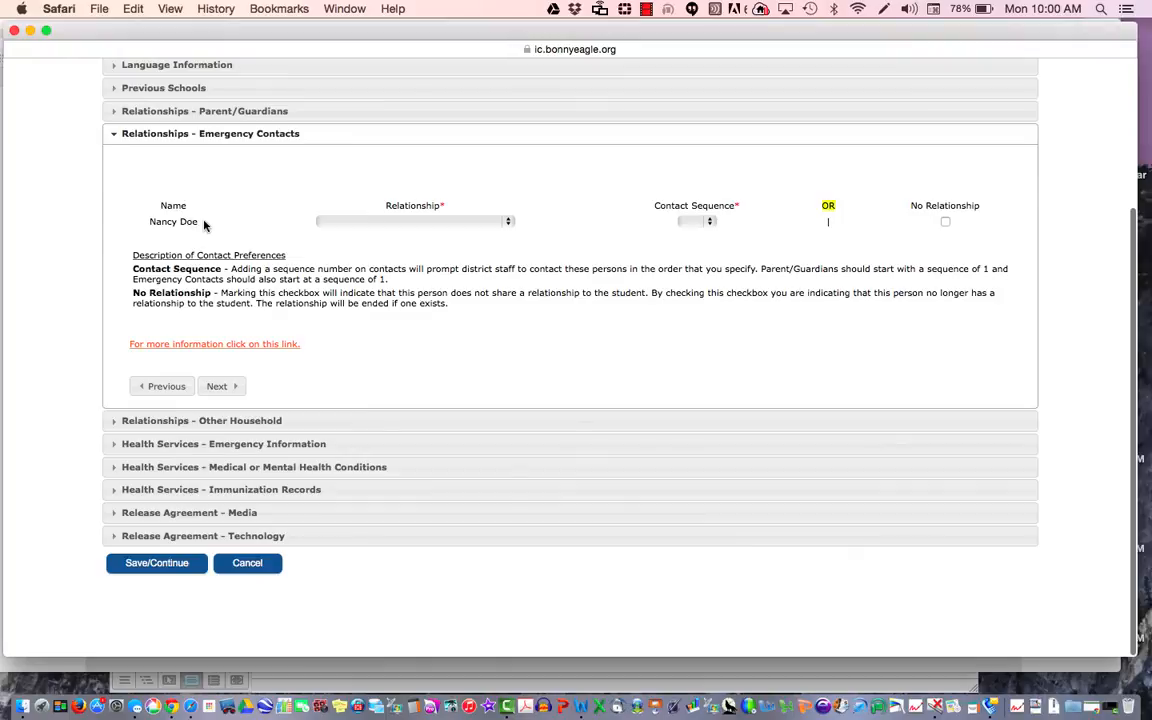
Step: Set the emergency contact's relationship to Grandmother with contact sequence N/A
click(384, 222)
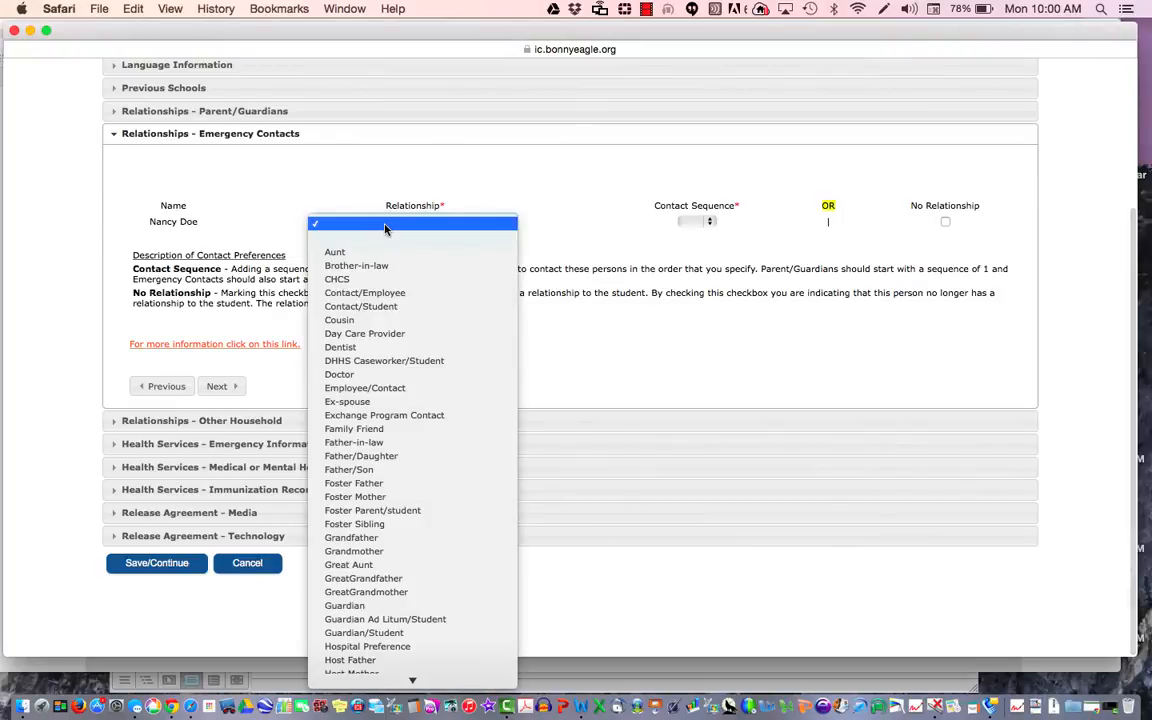
key(g)
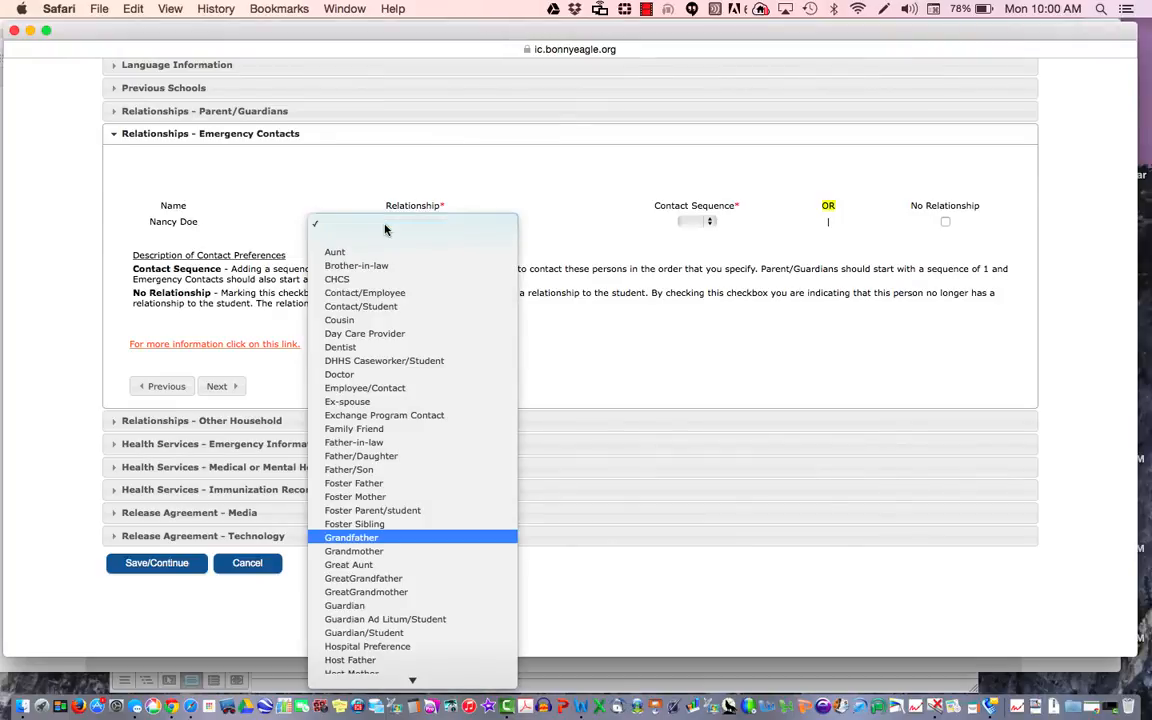
click(366, 551)
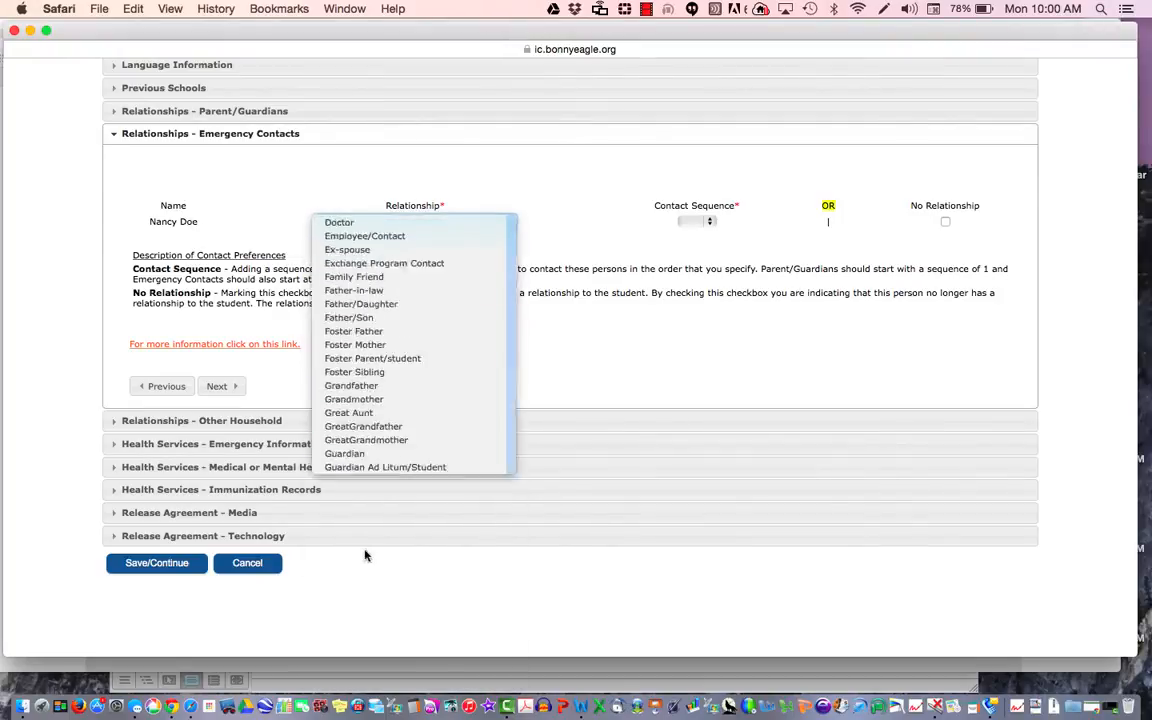
click(711, 223)
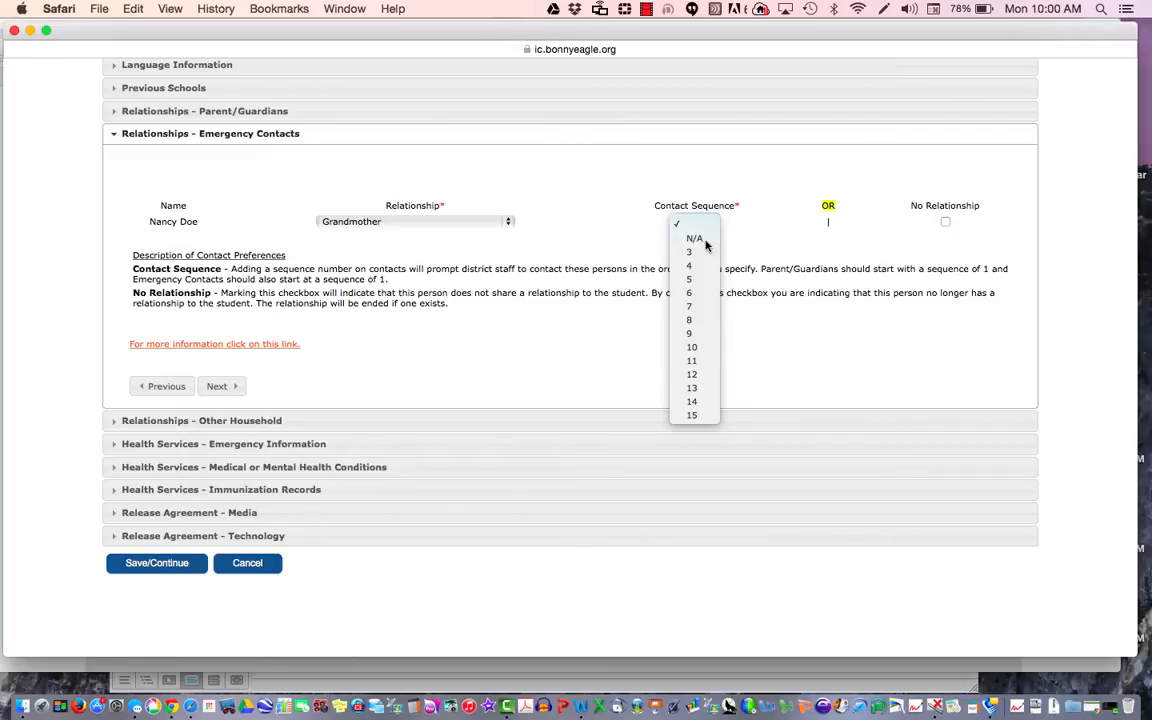
click(704, 242)
click(221, 387)
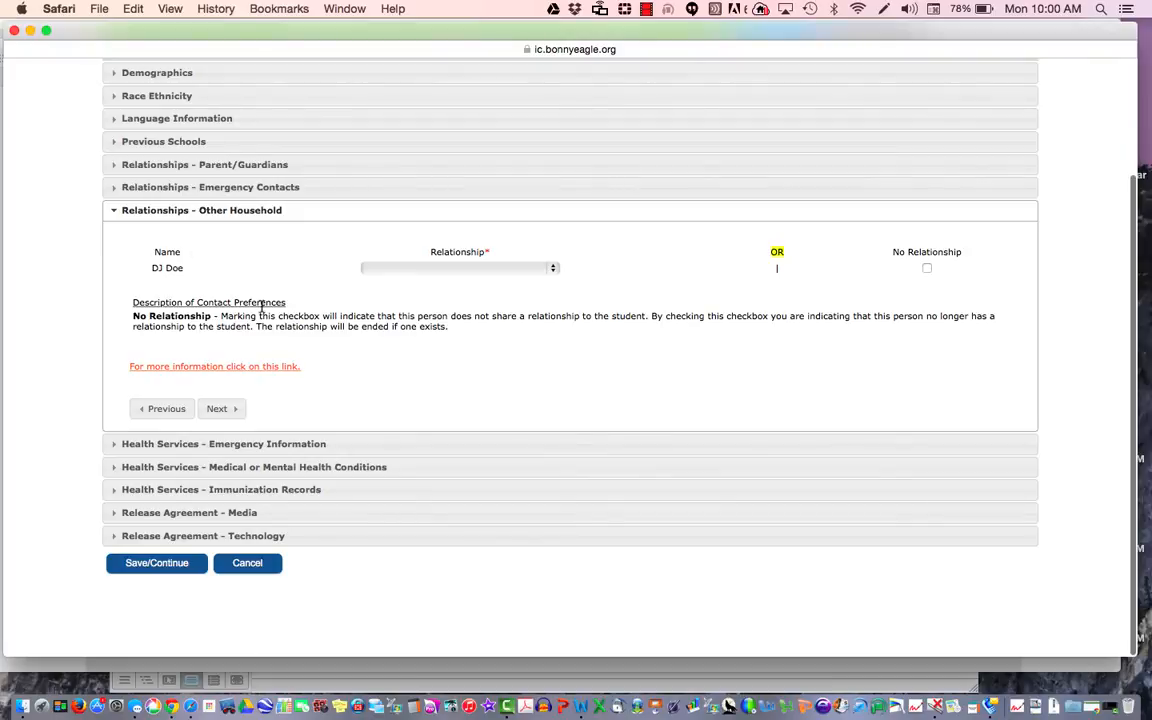
Step: Set the other household member's relationship to Sibling
click(460, 268)
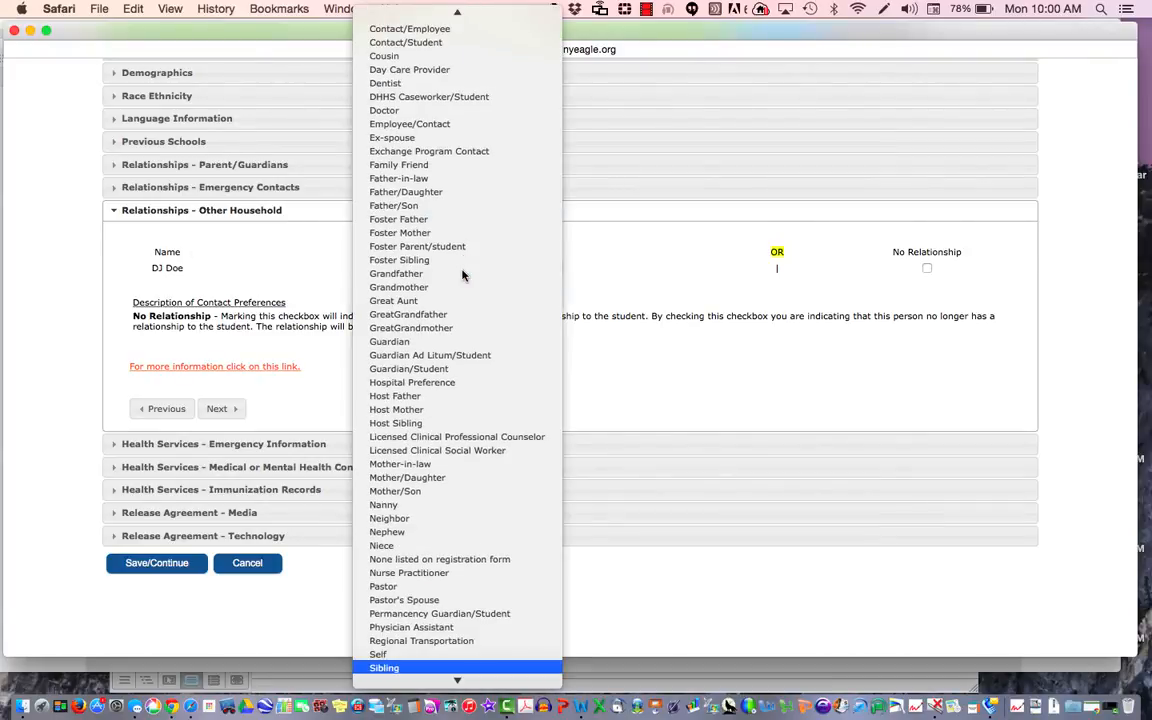
key(Return)
click(232, 412)
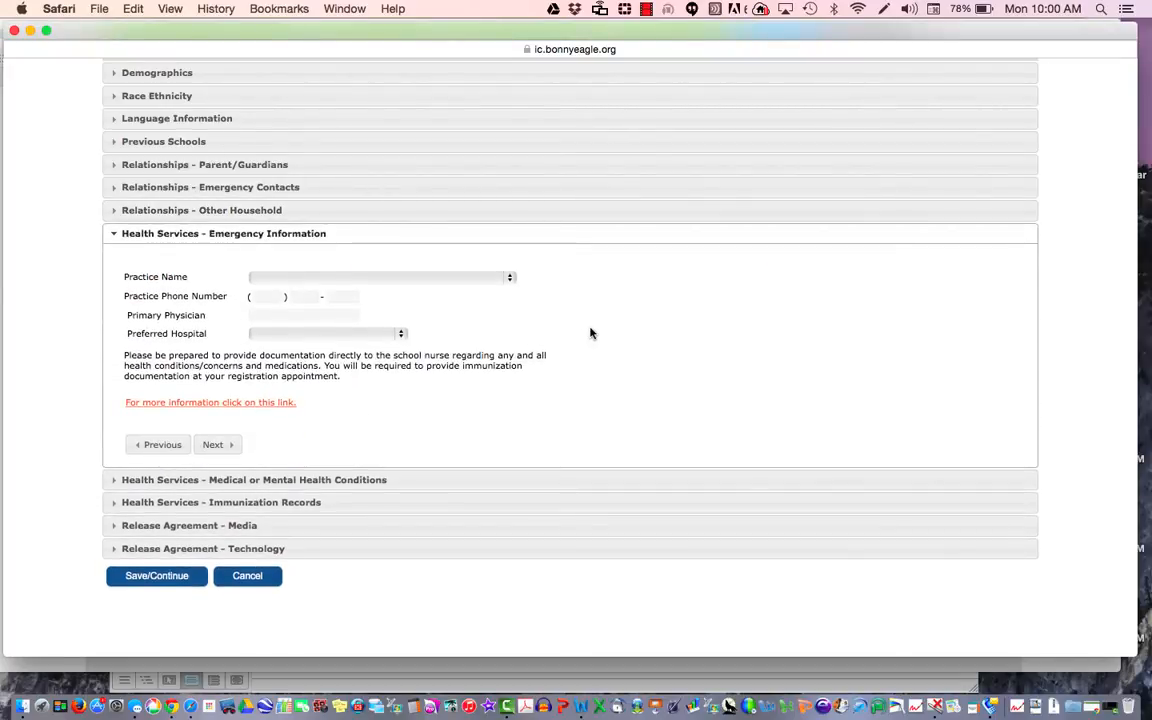
Step: Browse the practice list without choosing, then step through the practice phone and primary physician fields
click(493, 280)
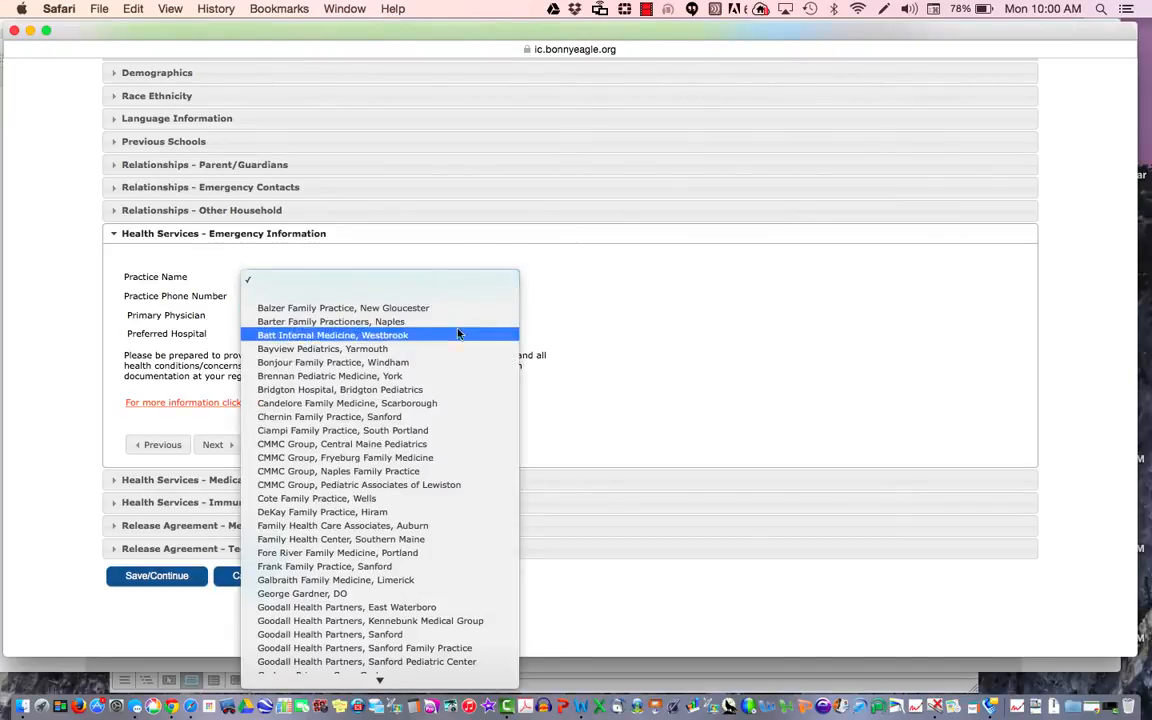
scroll(458, 334, down, 8)
scroll(458, 348, up, 3)
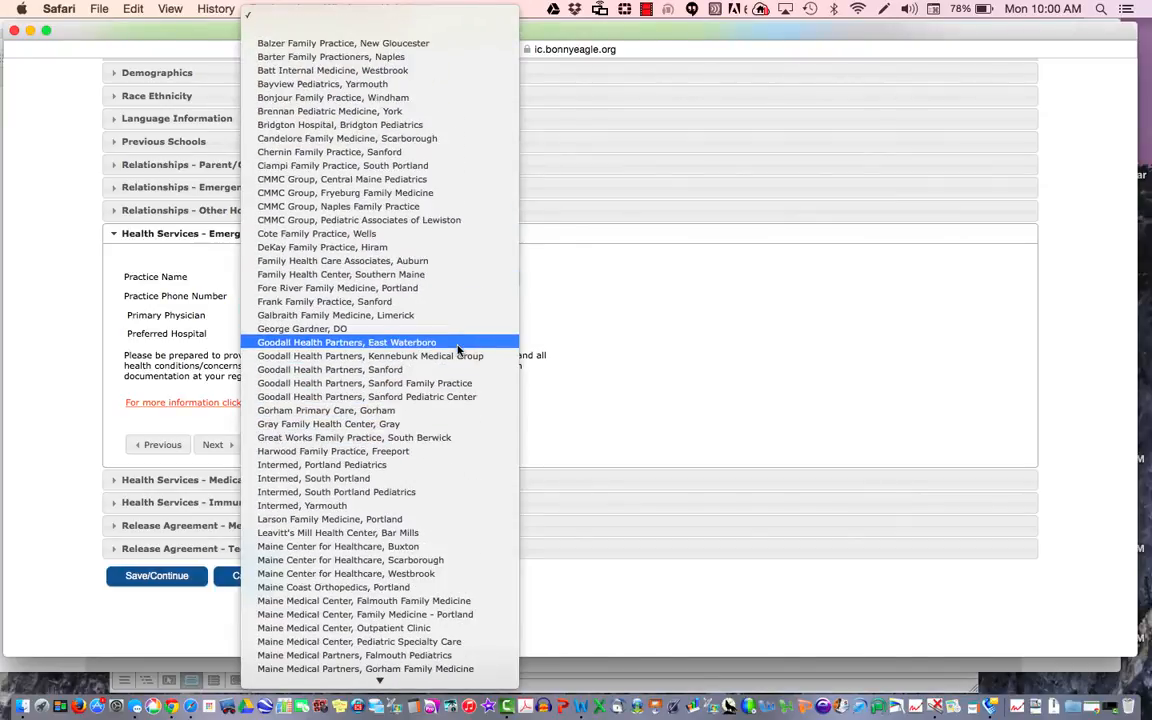
click(620, 289)
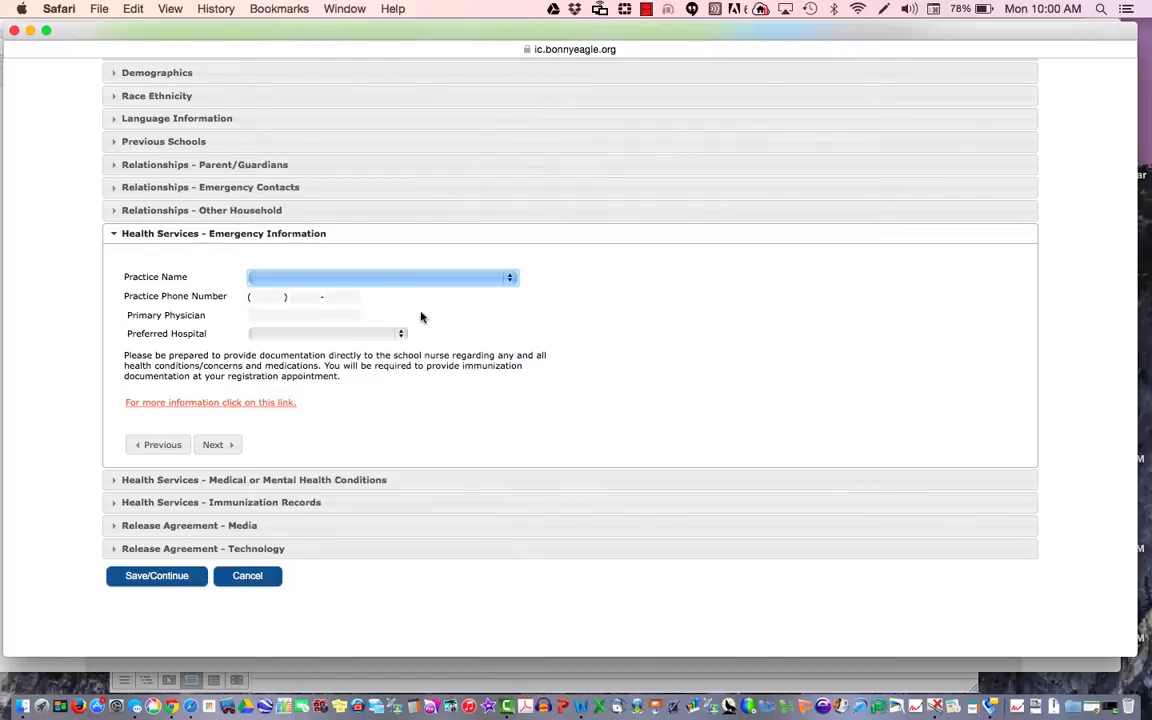
click(269, 297)
click(330, 297)
click(321, 314)
Step: Set Preferred Hospital to 'Hospital, No Preference'
click(329, 334)
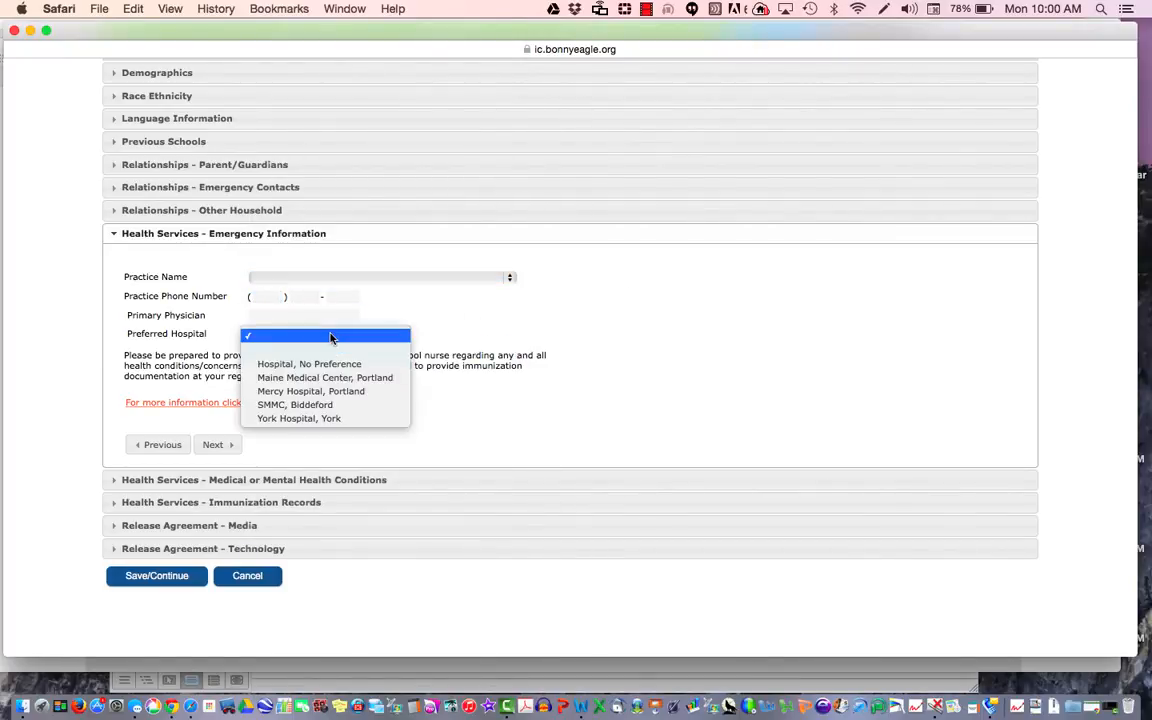
click(452, 430)
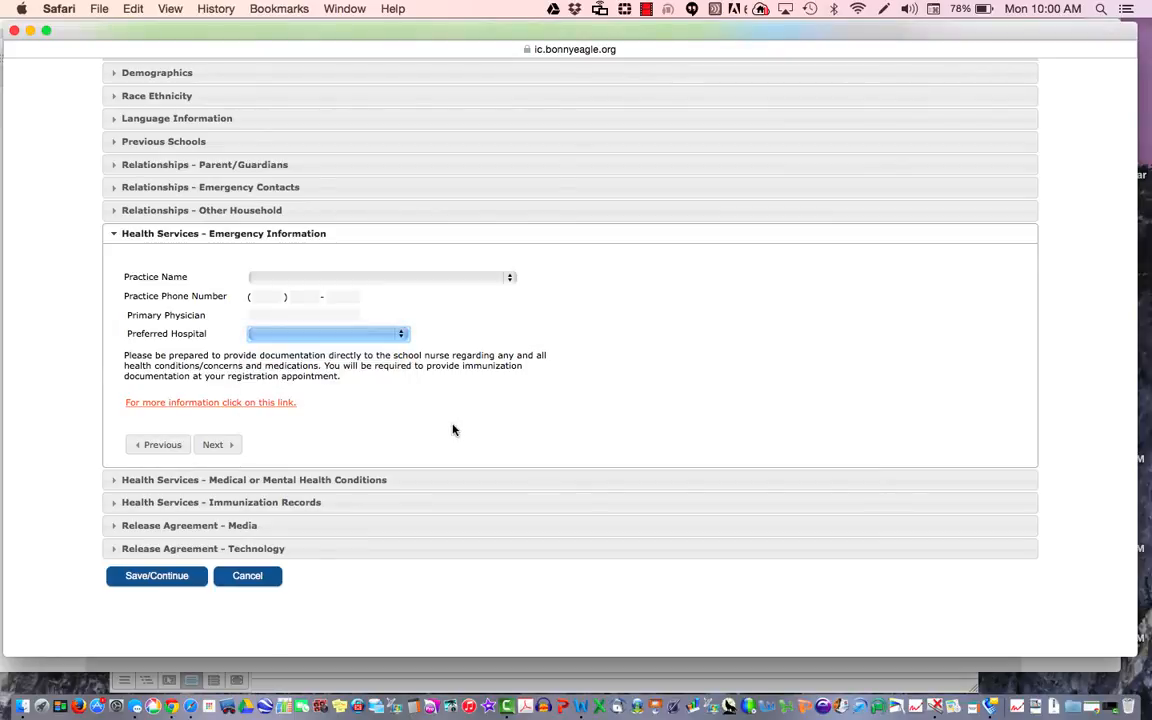
click(364, 341)
click(356, 363)
Step: Choose 'Bonjour Family Practice, Windham' as Practice Name and continue to health conditions
click(373, 278)
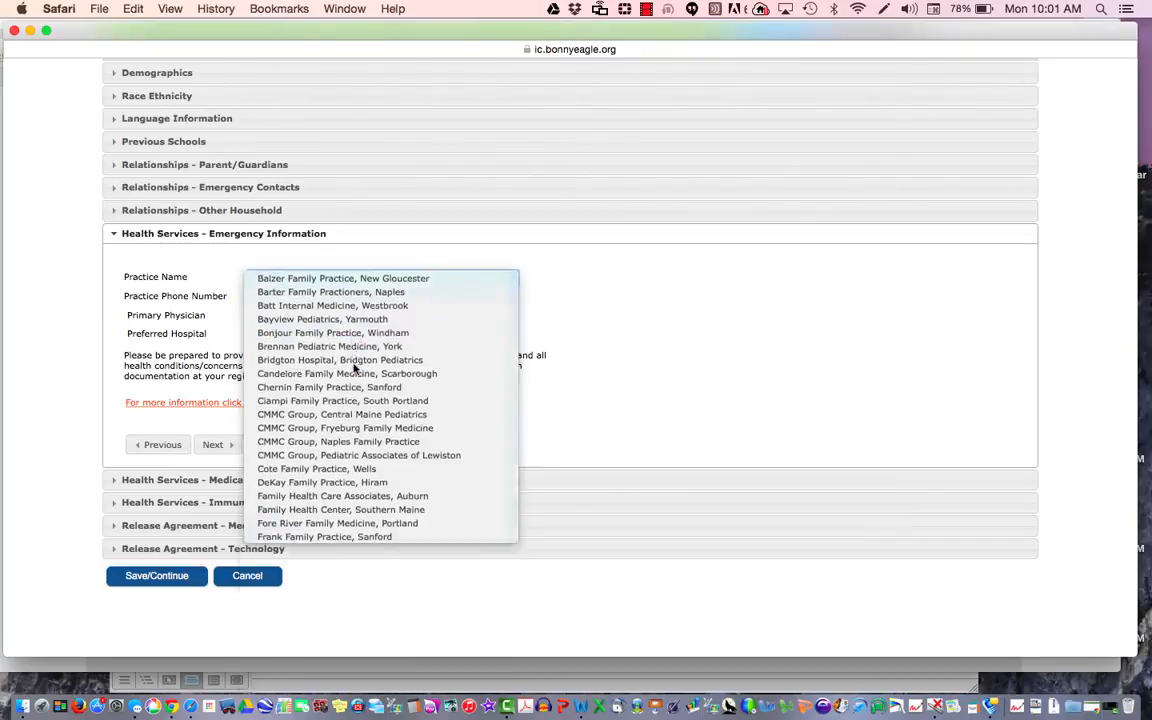
click(352, 366)
click(224, 444)
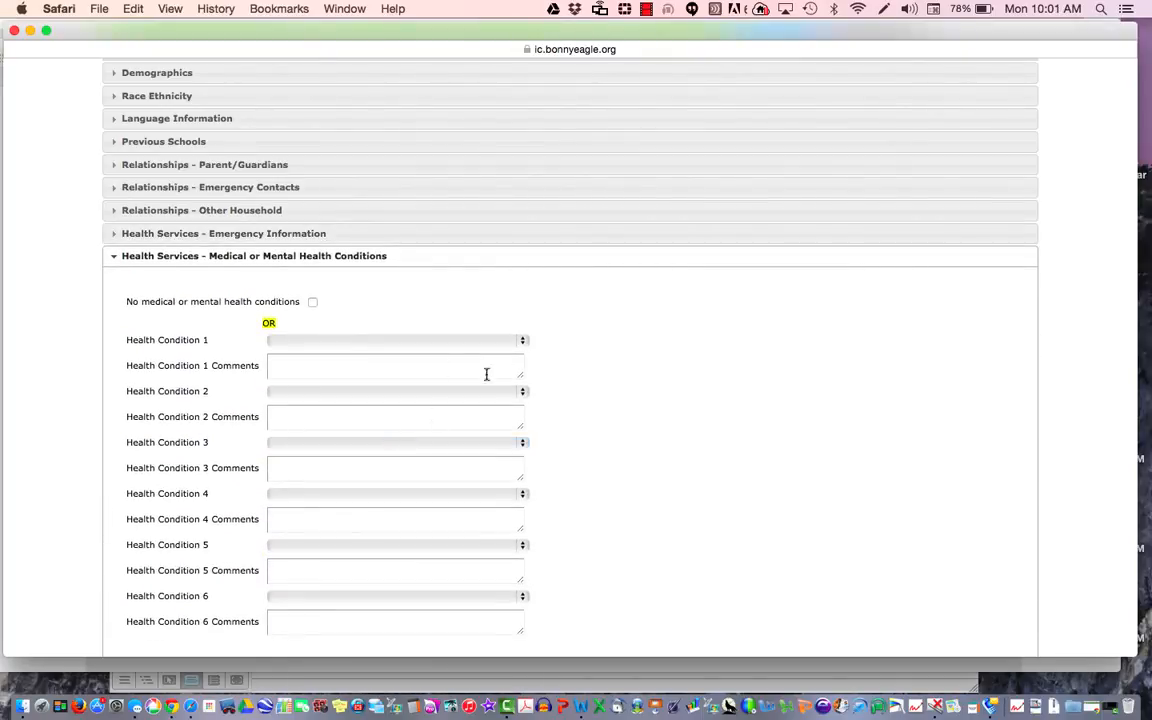
Step: Pick Other as Health Condition 1 and start its comment field
scroll(463, 304, down, 2)
scroll(463, 307, down, 1)
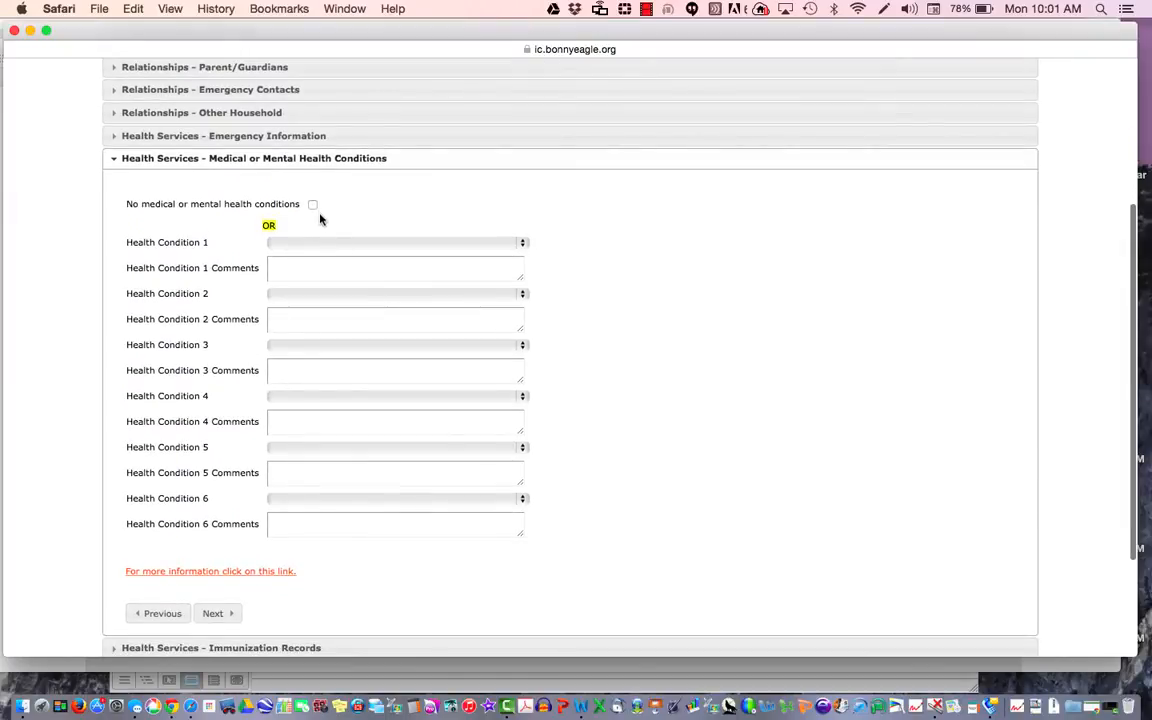
click(327, 242)
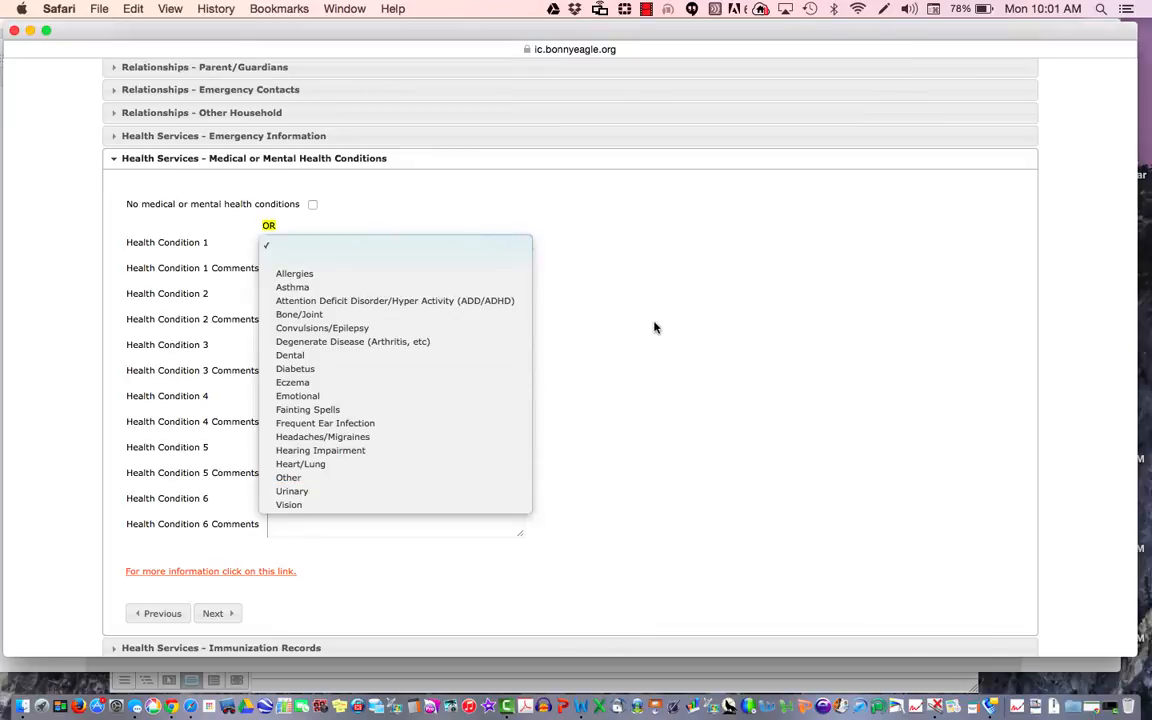
click(432, 479)
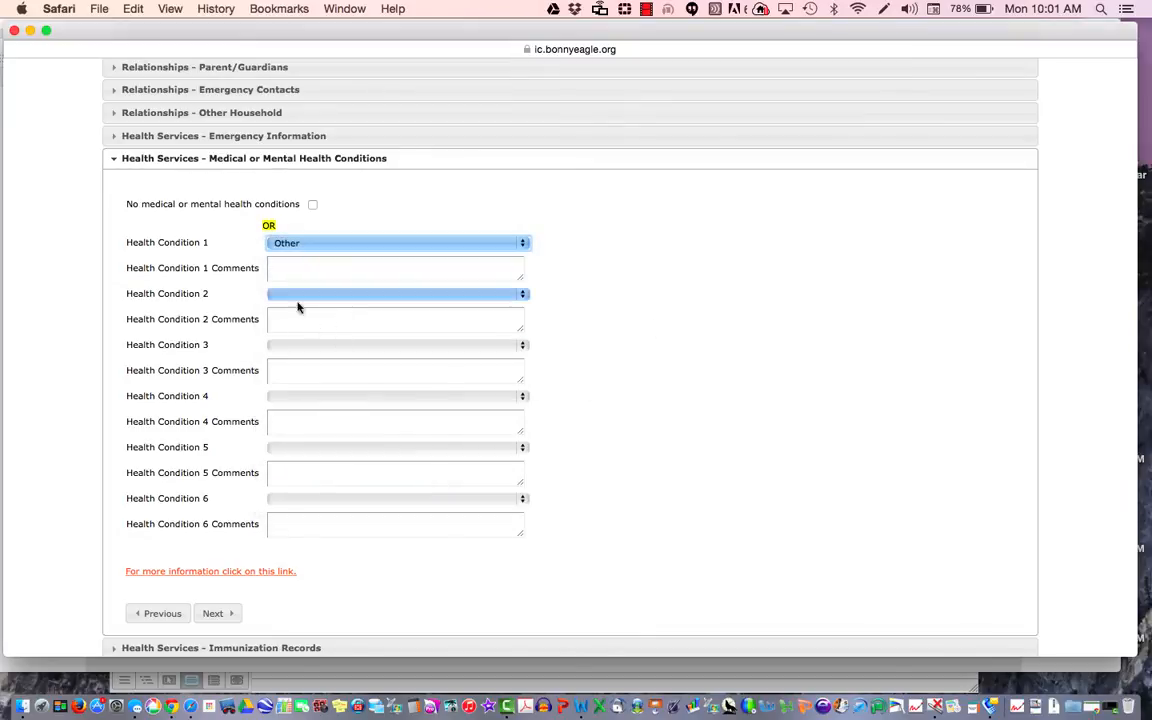
click(285, 264)
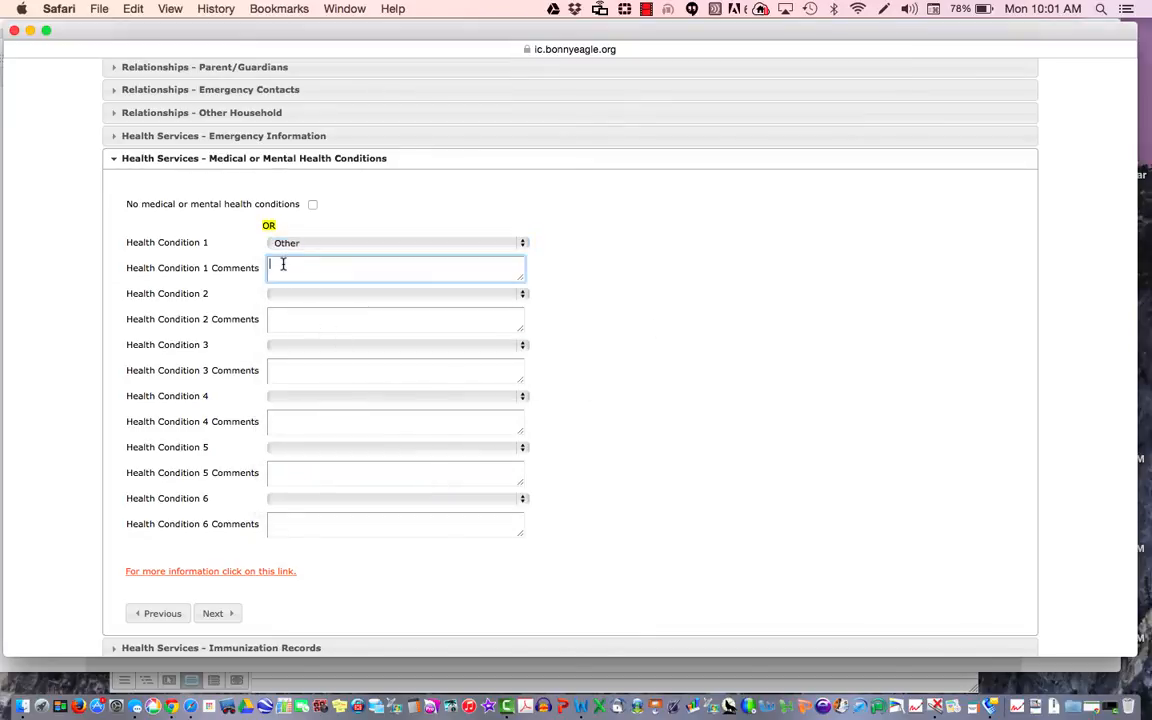
Step: Switch the condition to Urinary, then tick 'No medical or mental health conditions' instead and continue
click(357, 244)
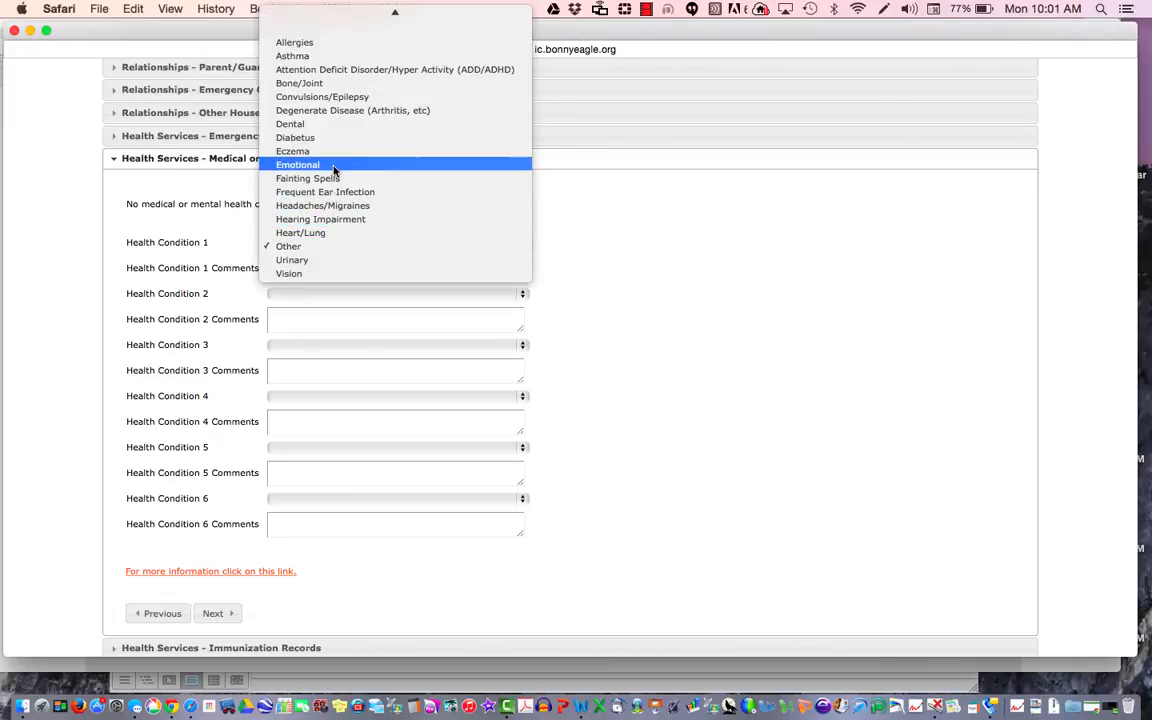
click(334, 260)
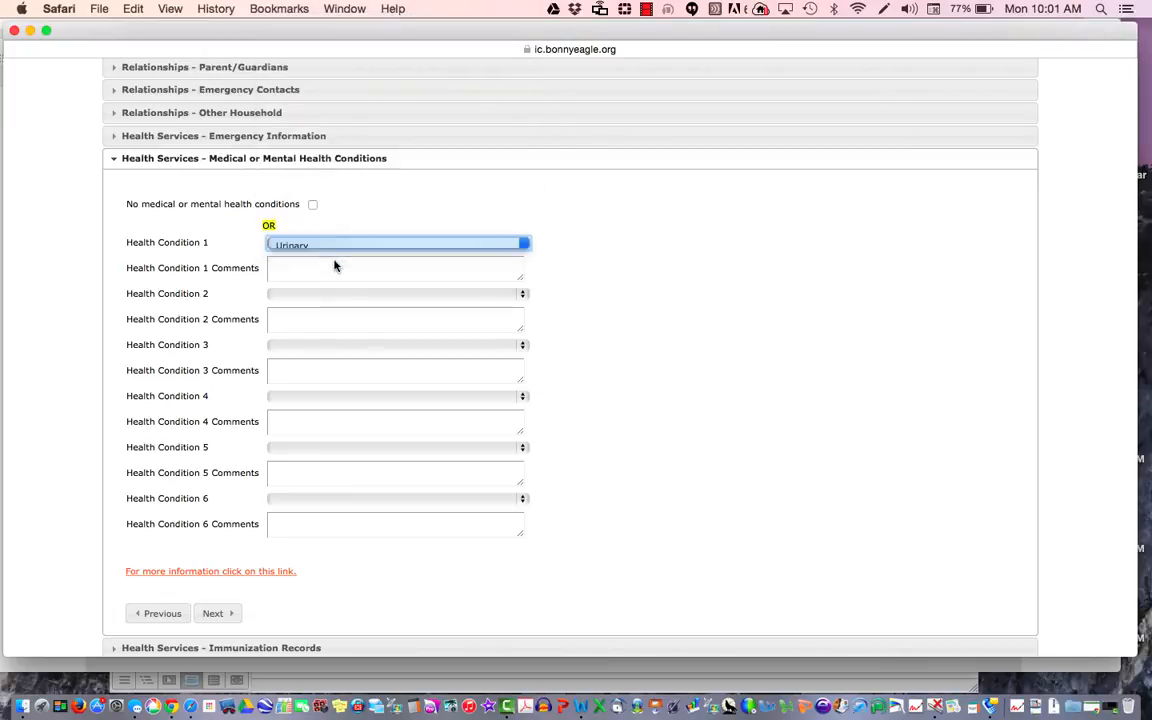
click(315, 263)
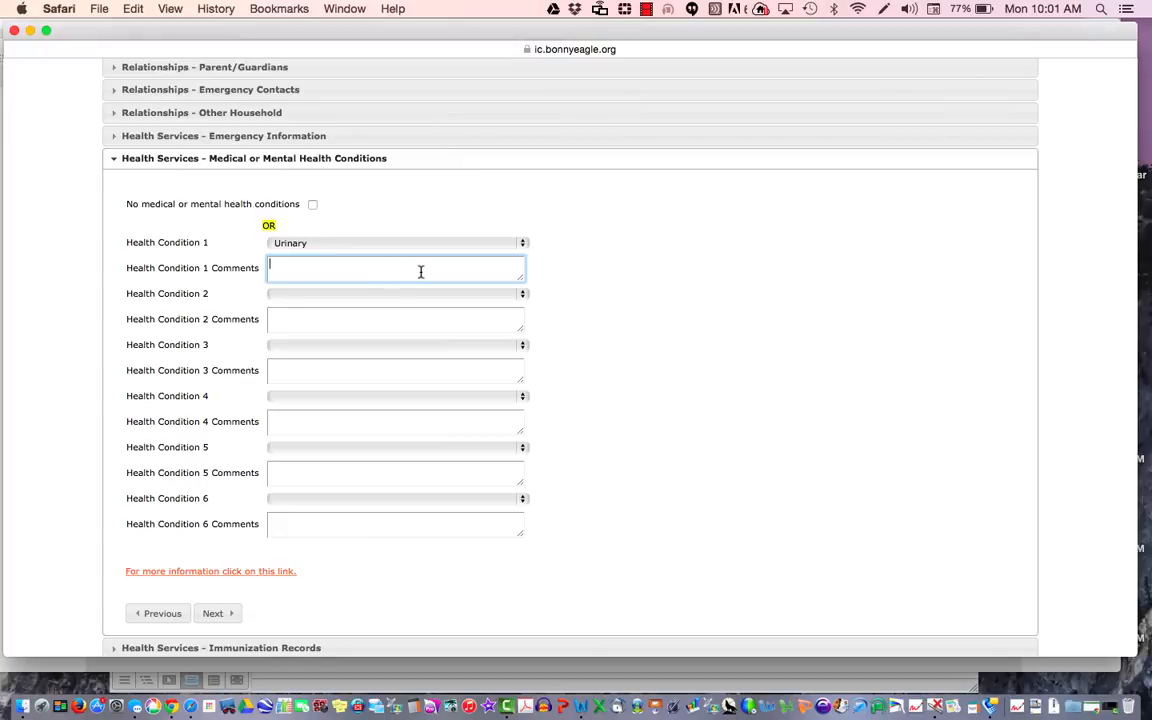
click(312, 205)
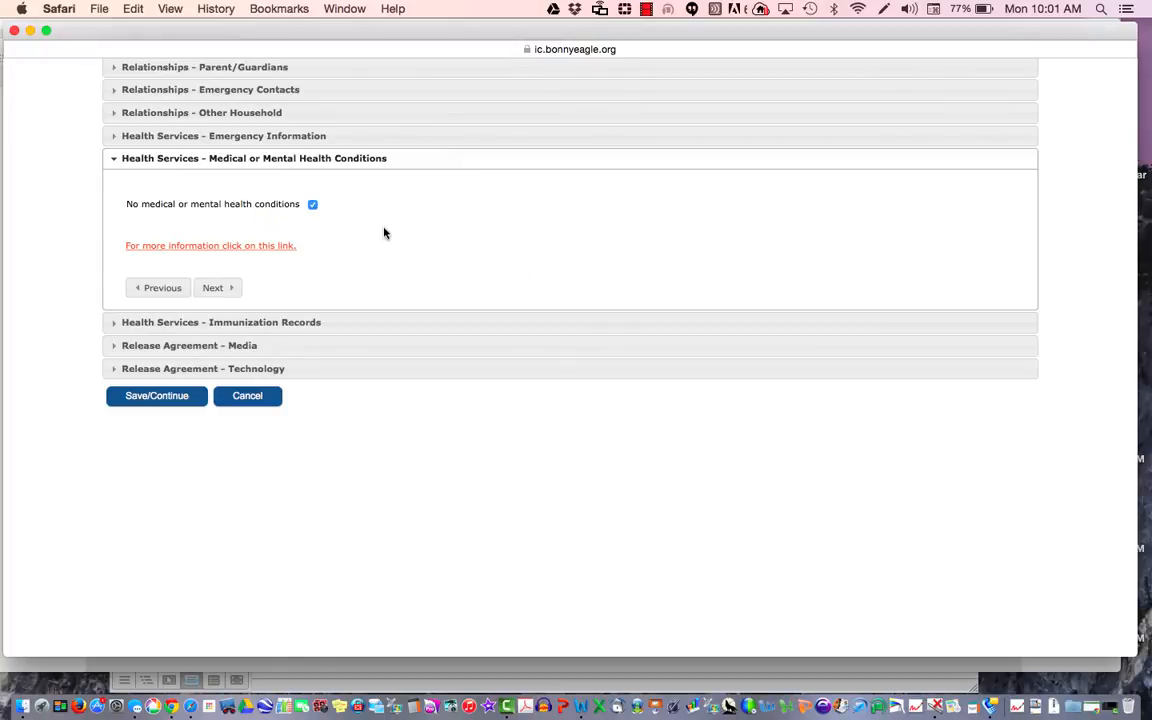
click(218, 288)
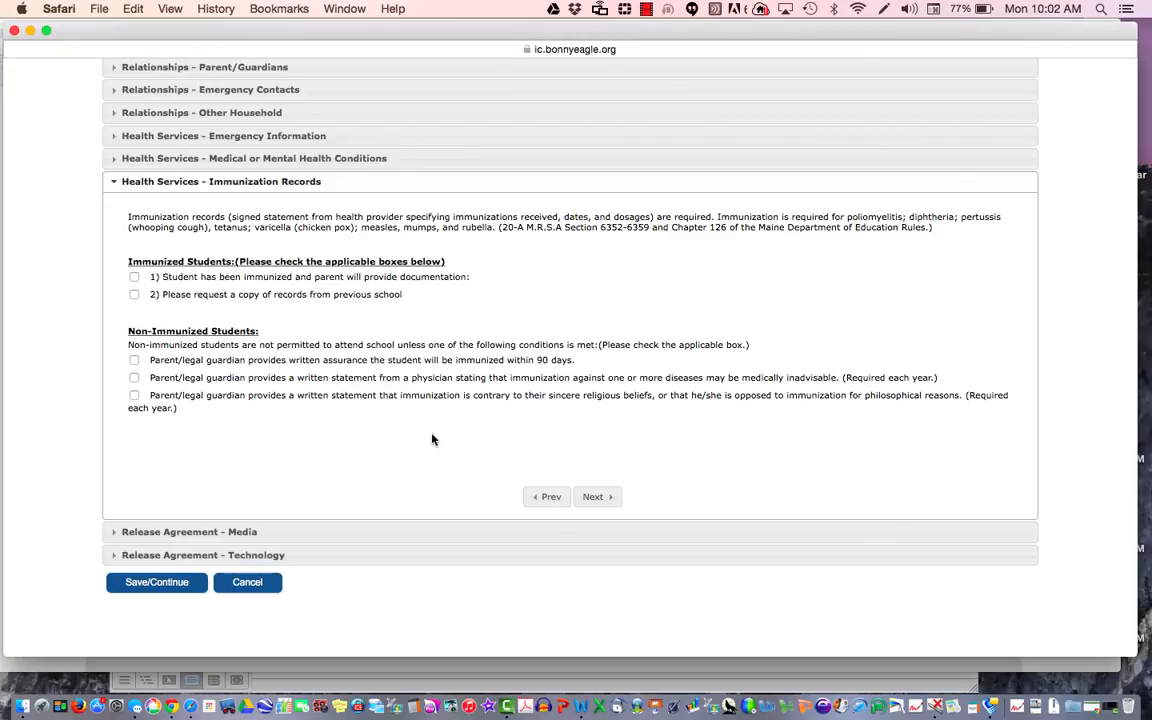
Step: Mark the student as immunized with documentation provided at time of registration, then continue
click(134, 276)
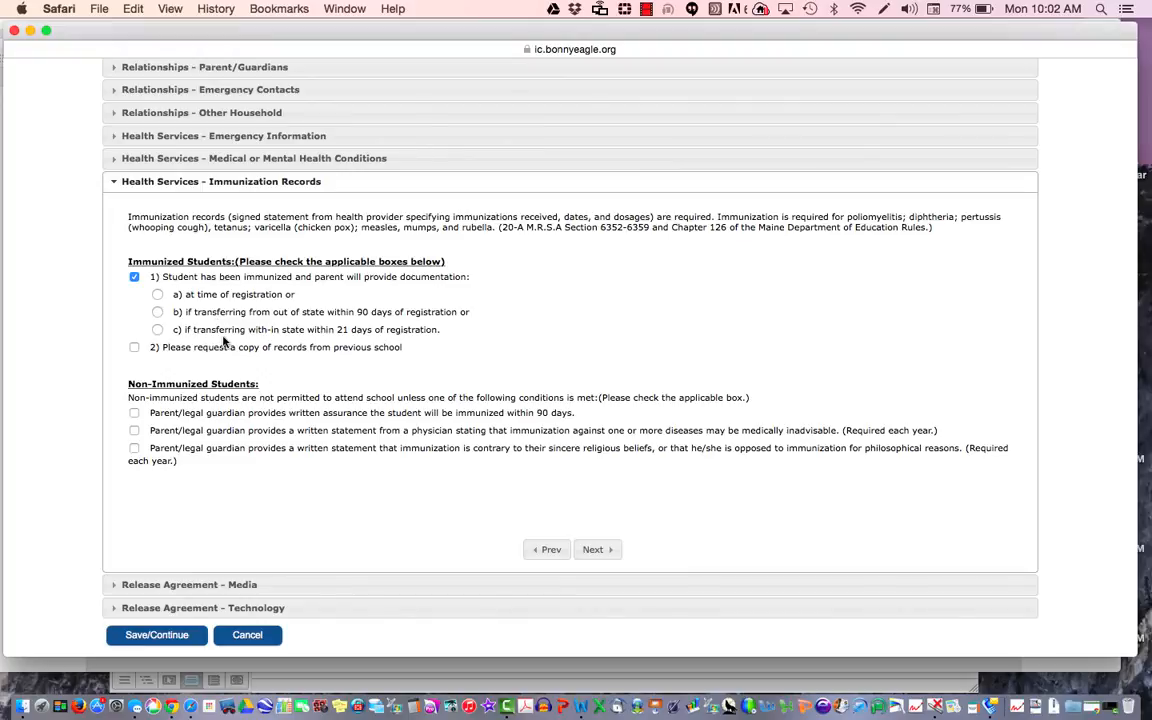
click(157, 296)
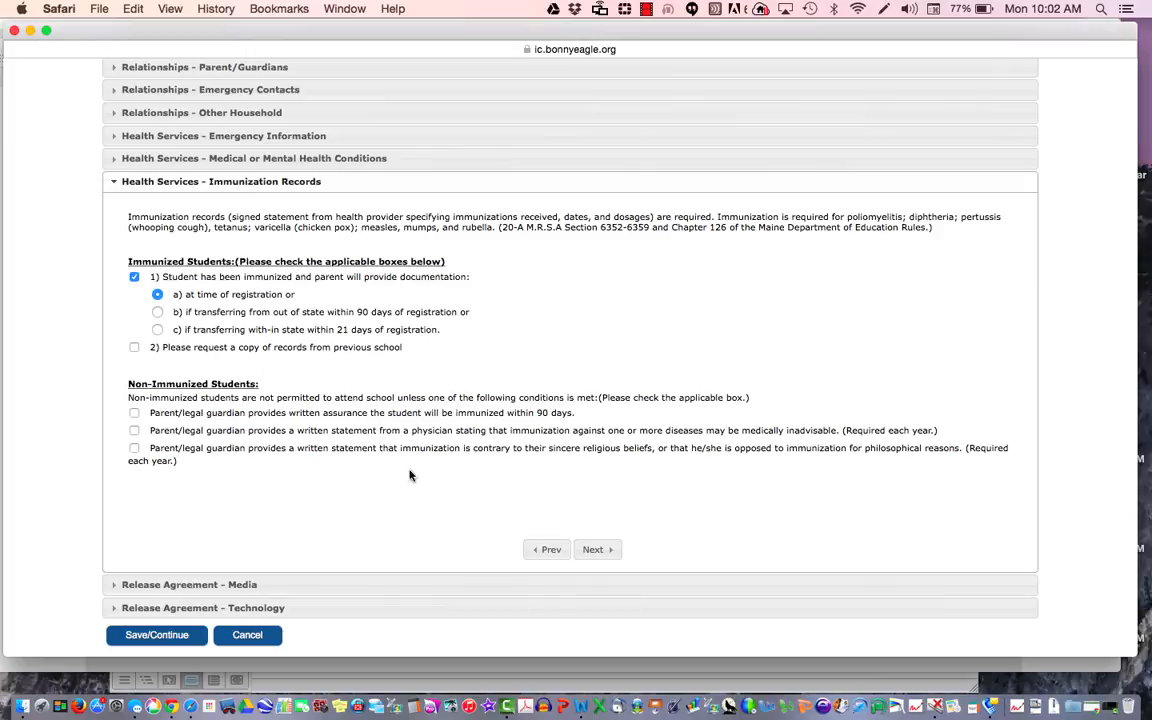
click(610, 549)
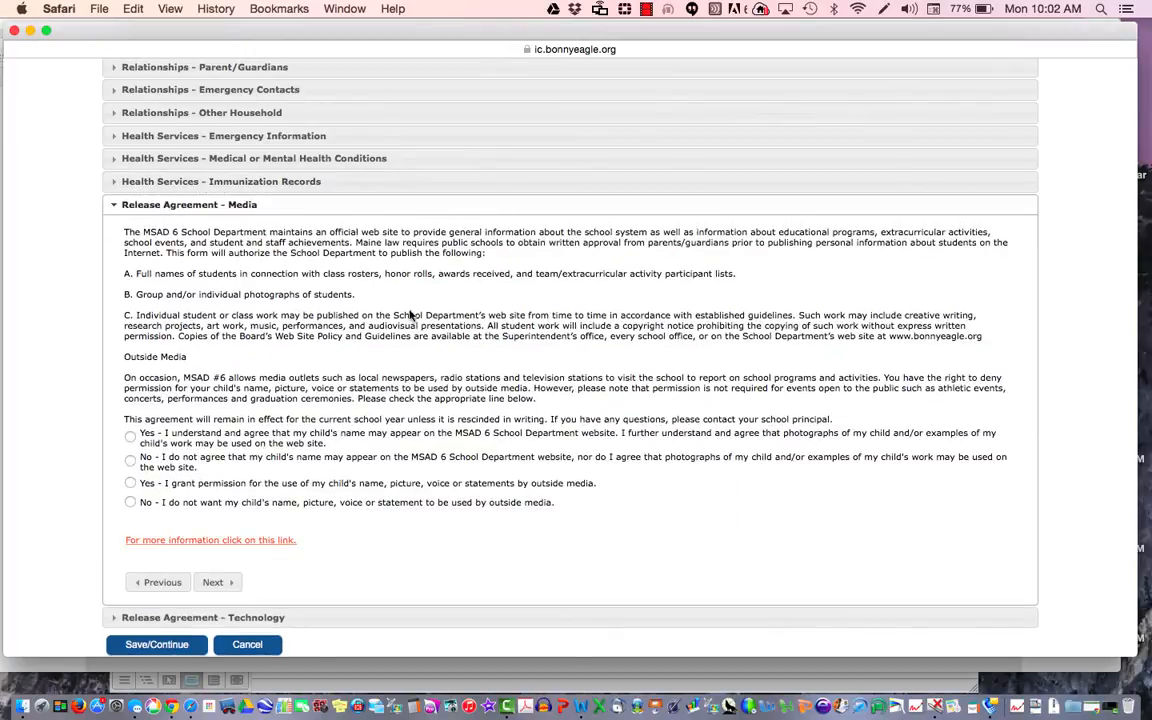
Step: Read through the Release Agreement - Media and proceed to Release Agreement - Technology
scroll(421, 315, down, 3)
scroll(421, 315, down, 2)
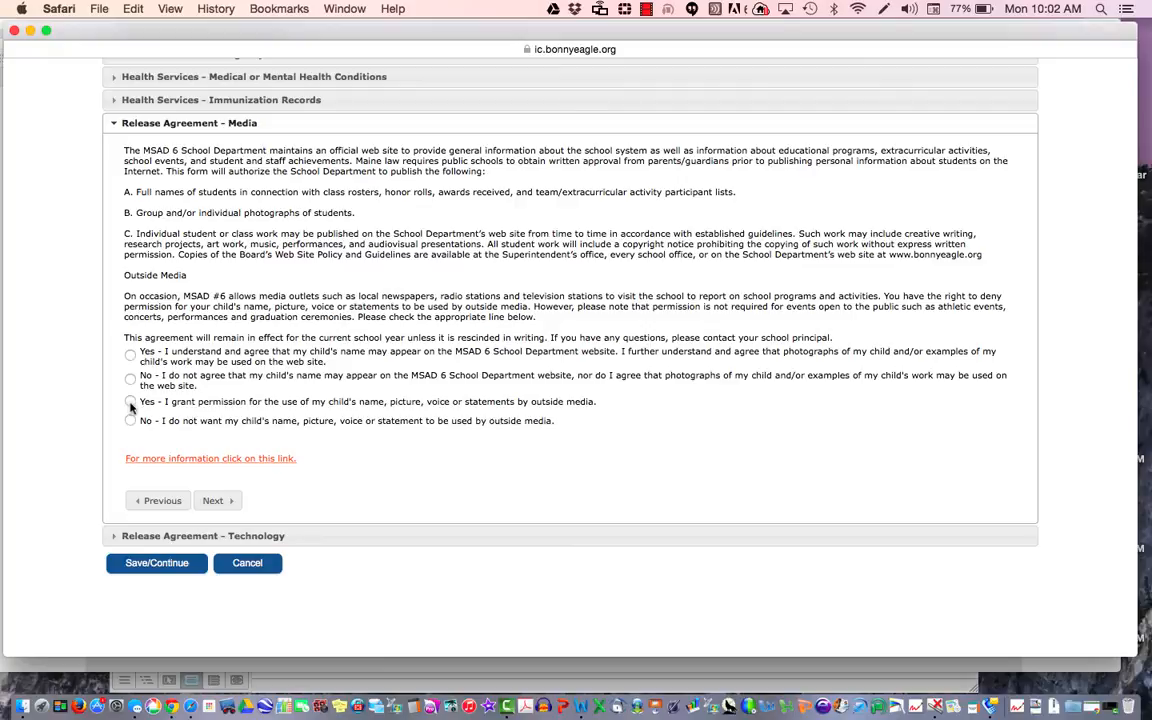
click(216, 499)
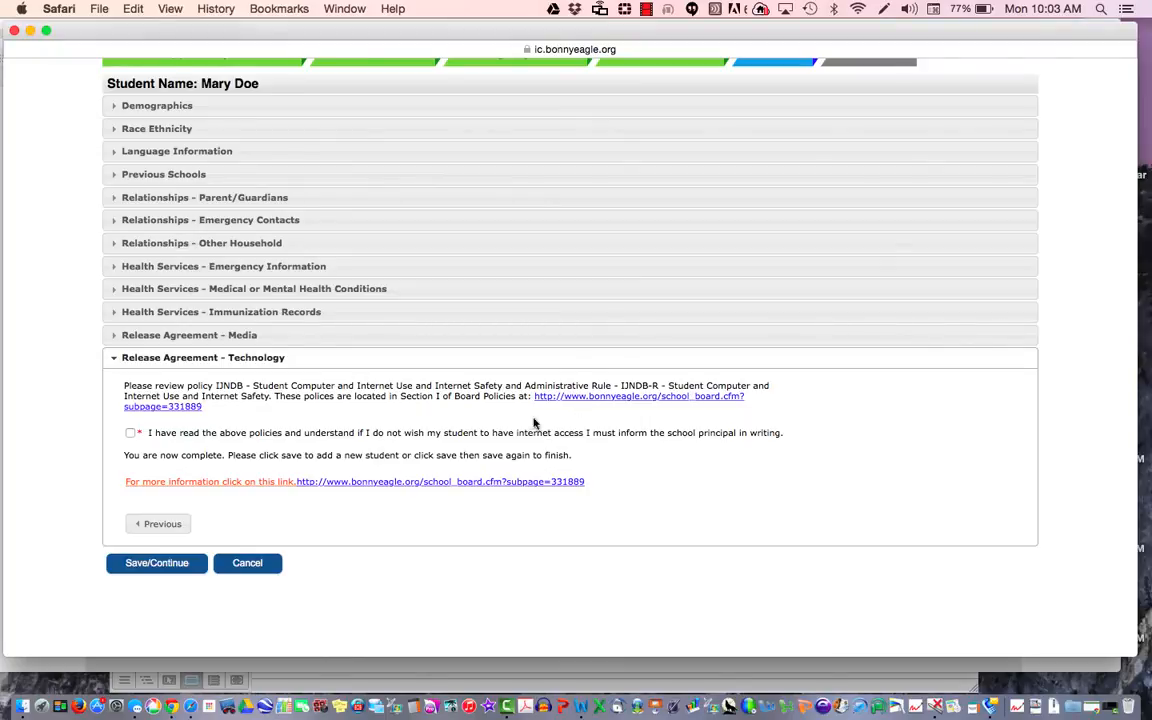
Step: Acknowledge the internet-use policies, save the student's record, and advance to the Completed step
click(130, 432)
click(185, 571)
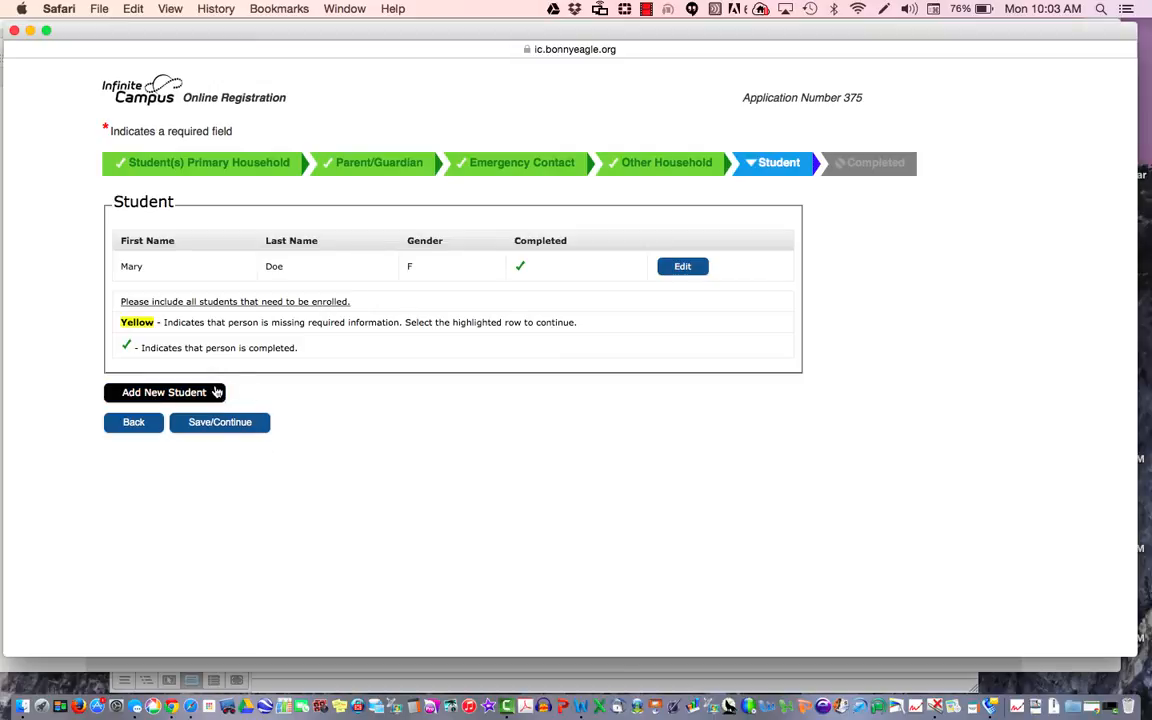
click(247, 428)
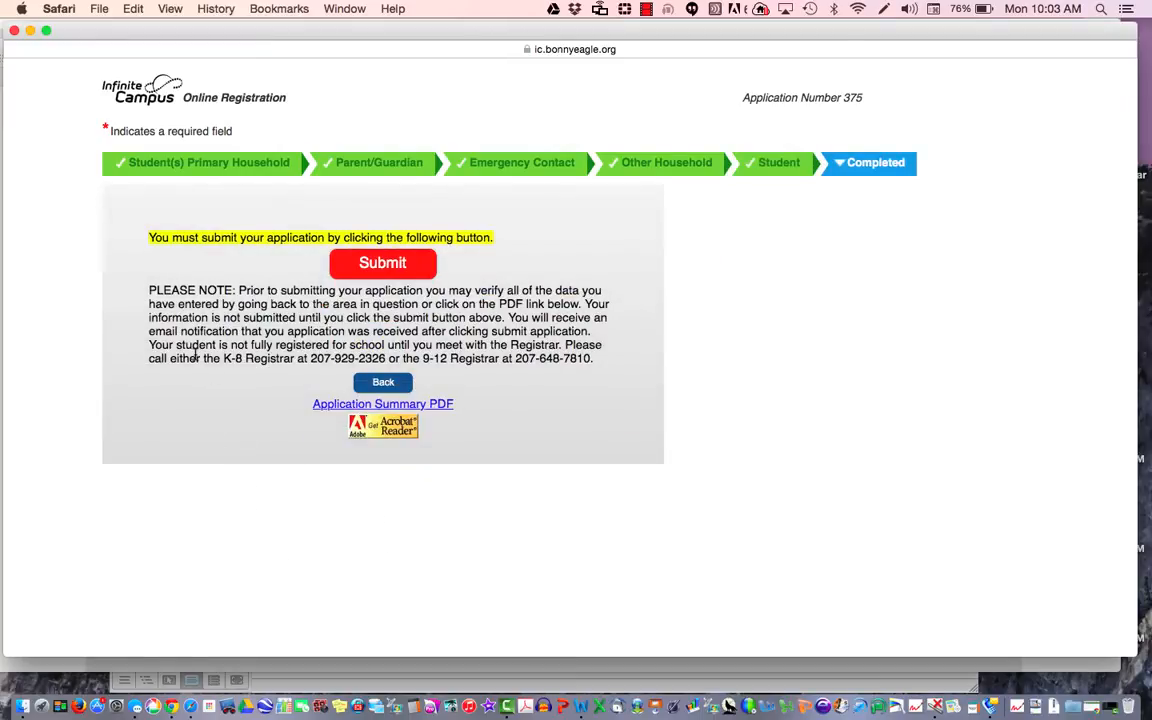
click(426, 405)
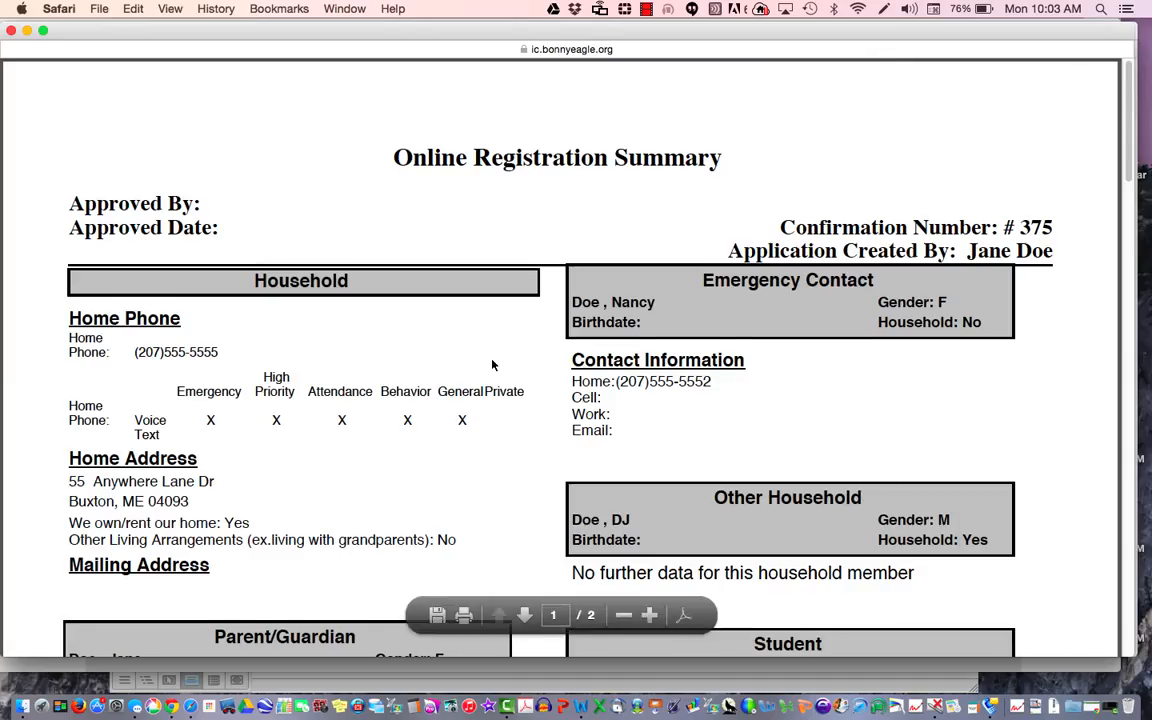
scroll(492, 365, down, 10)
scroll(492, 365, up, 7)
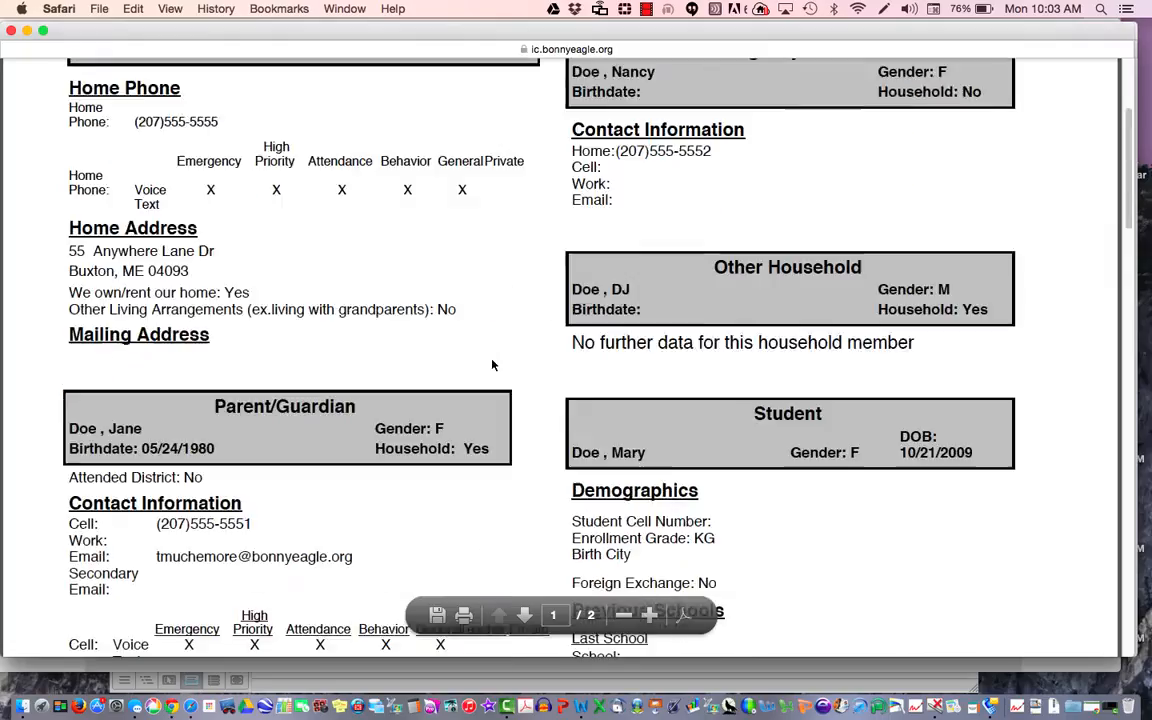
scroll(492, 365, up, 4)
click(11, 31)
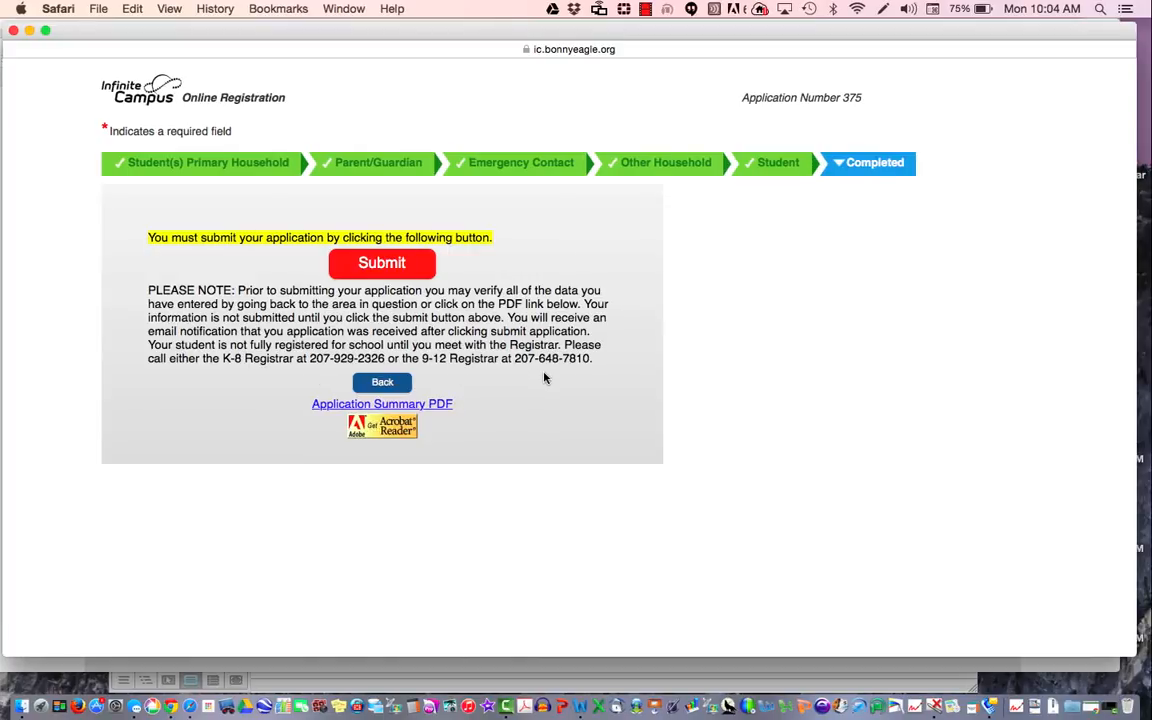
Step: Submit the registration application and confirm it in the dialog
click(409, 270)
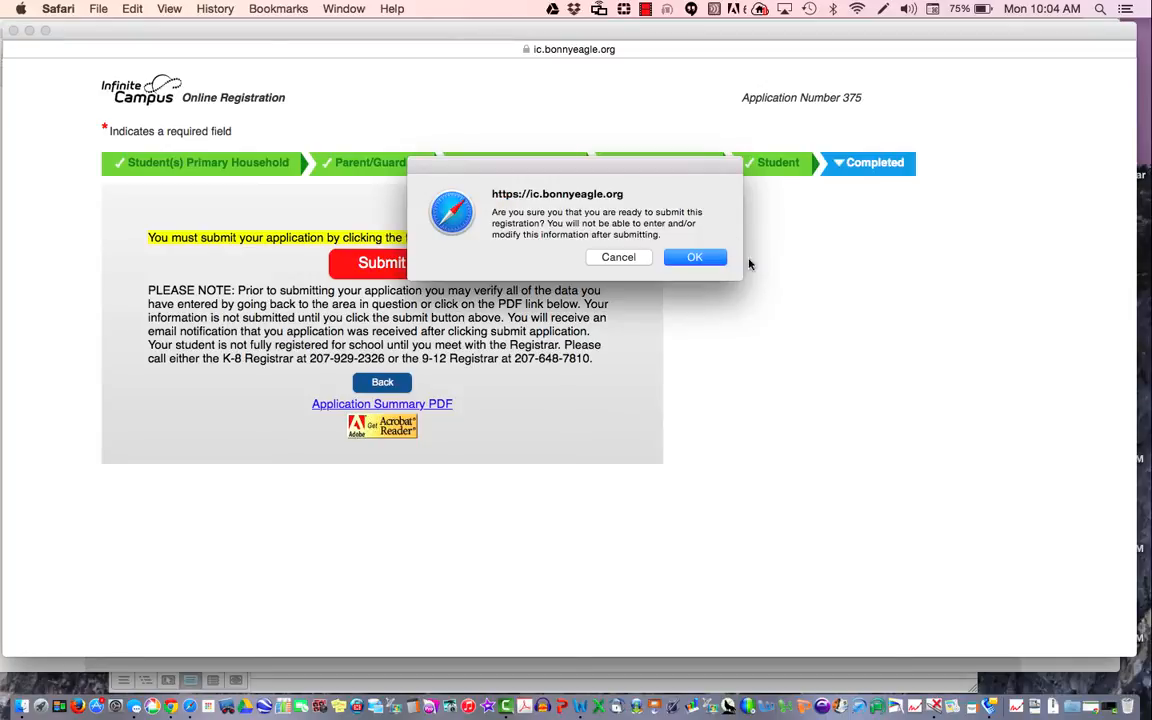
click(695, 258)
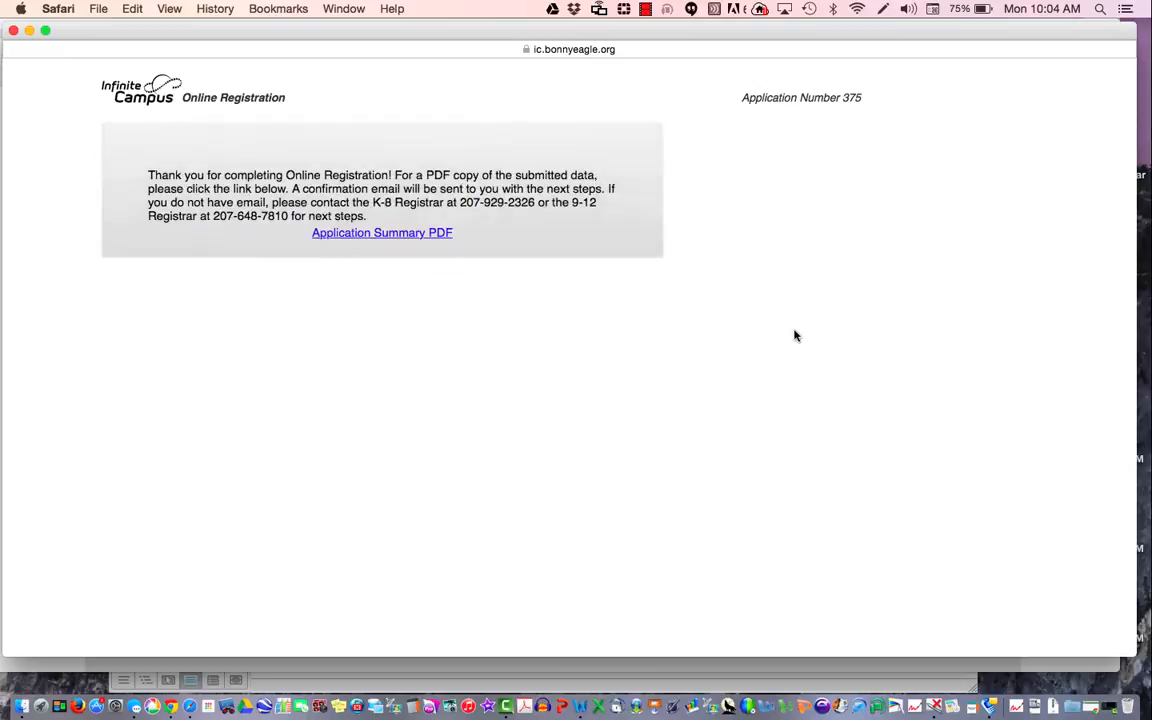